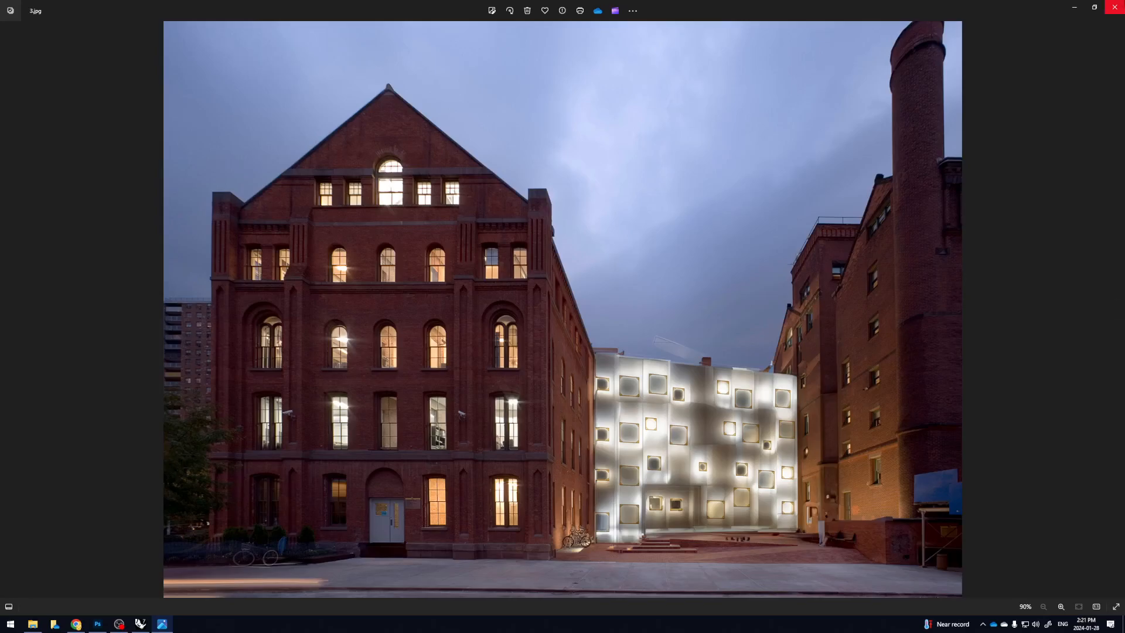
Step: Close the example picture and open the BG IMAGE photo from the WORKING FILES folder inside Rendering
{"action": "left_click", "coordinate": [1120, 5]}
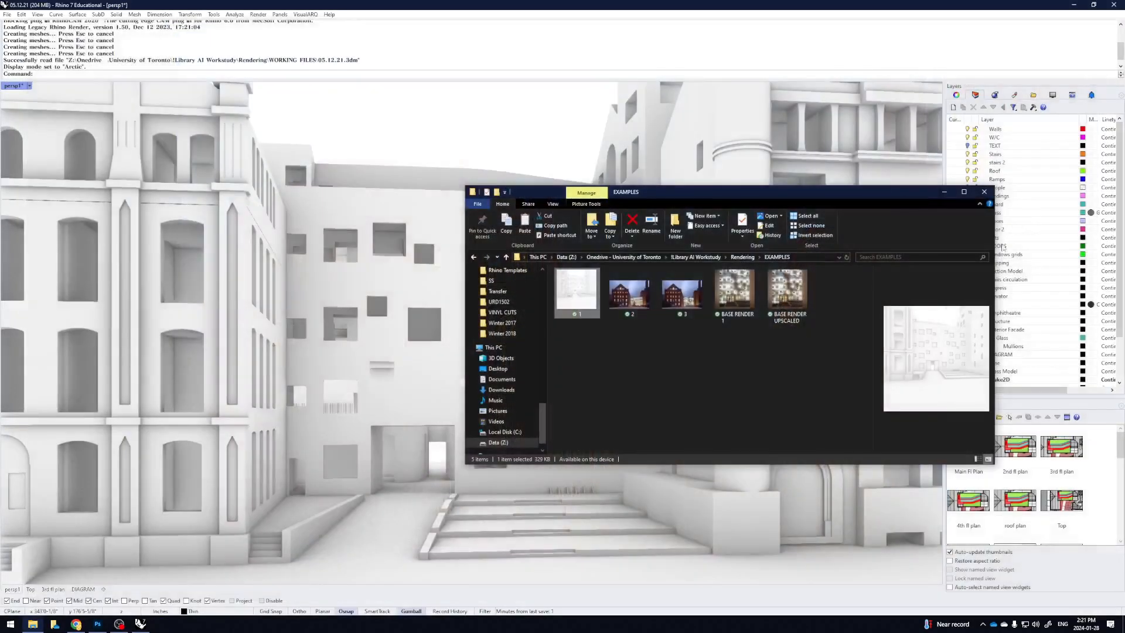
{"action": "left_click", "coordinate": [742, 256]}
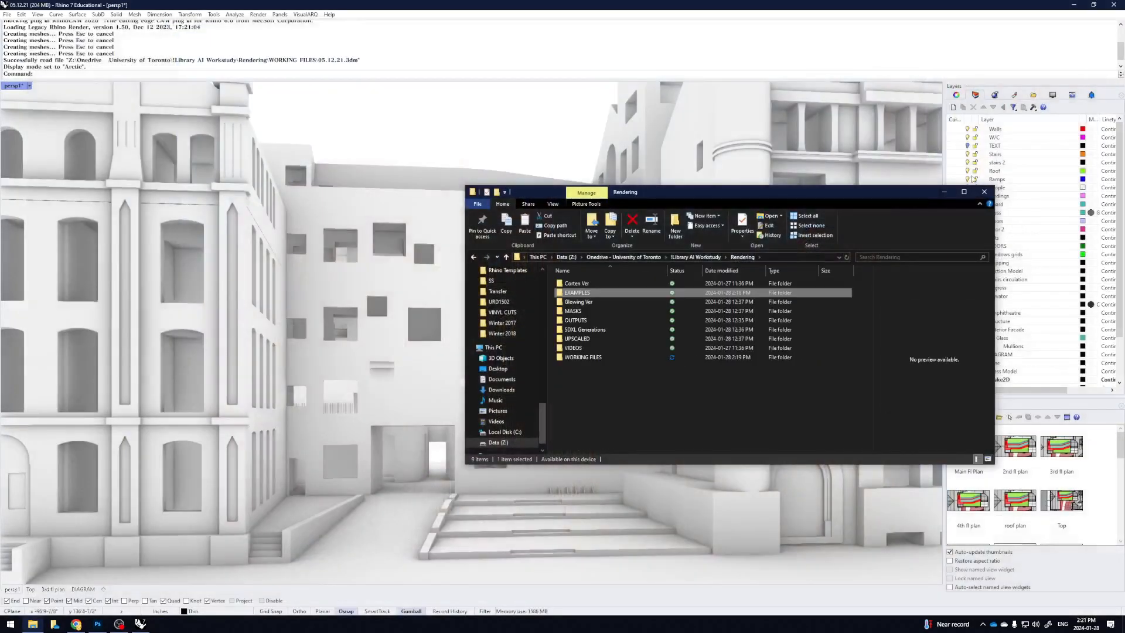
{"action": "left_click", "coordinate": [943, 192]}
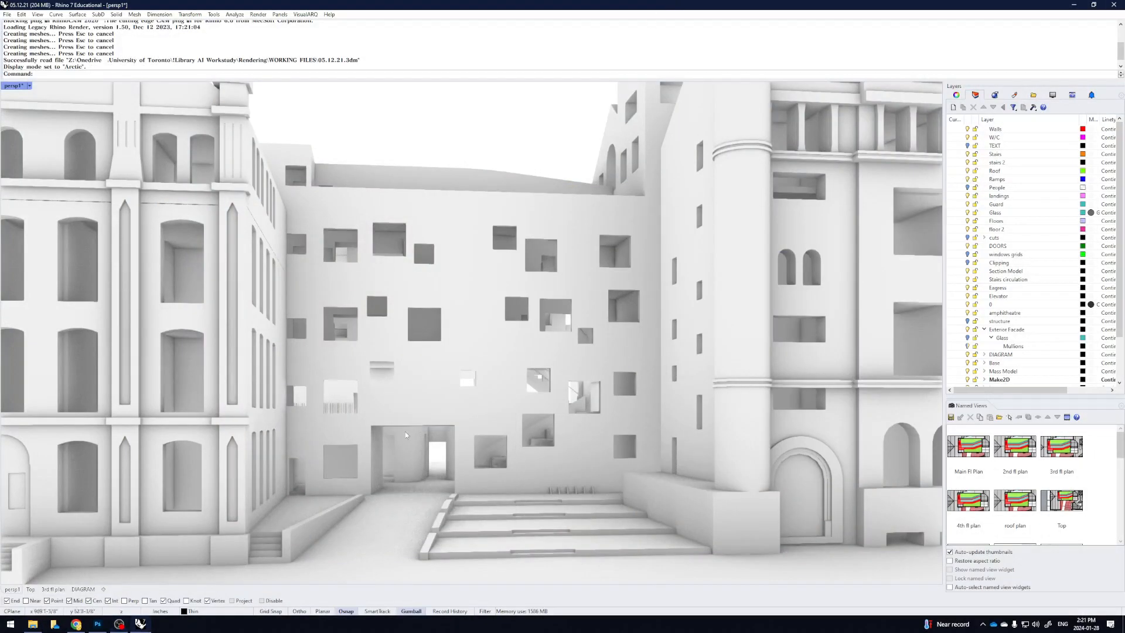
{"action": "left_click", "coordinate": [33, 624]}
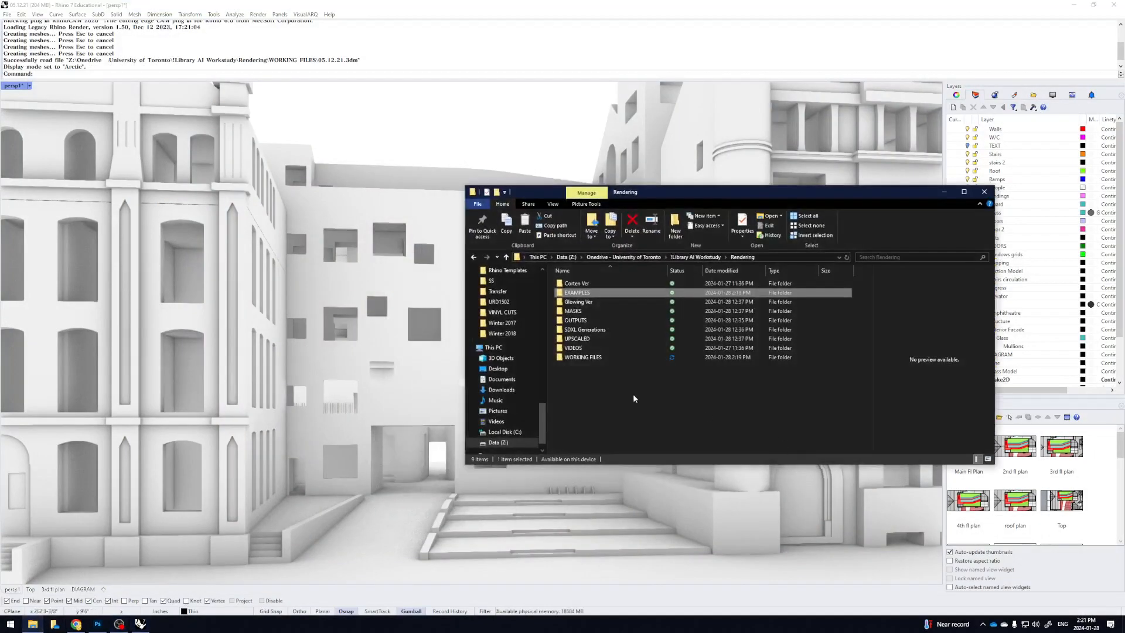
{"action": "double_click", "coordinate": [606, 359]}
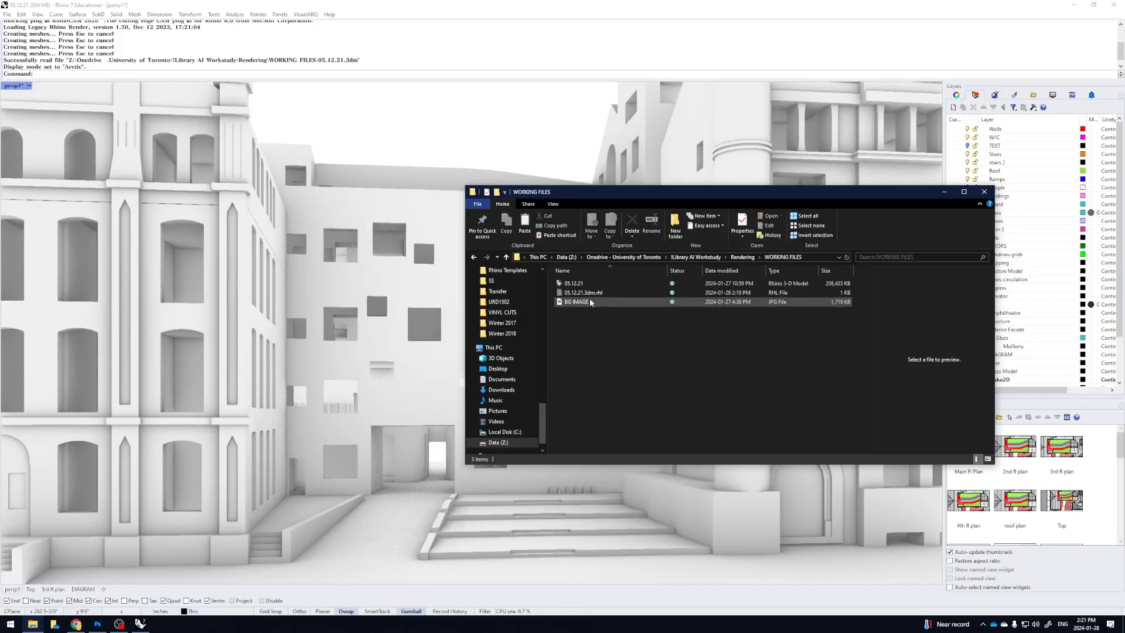
{"action": "left_click", "coordinate": [590, 300]}
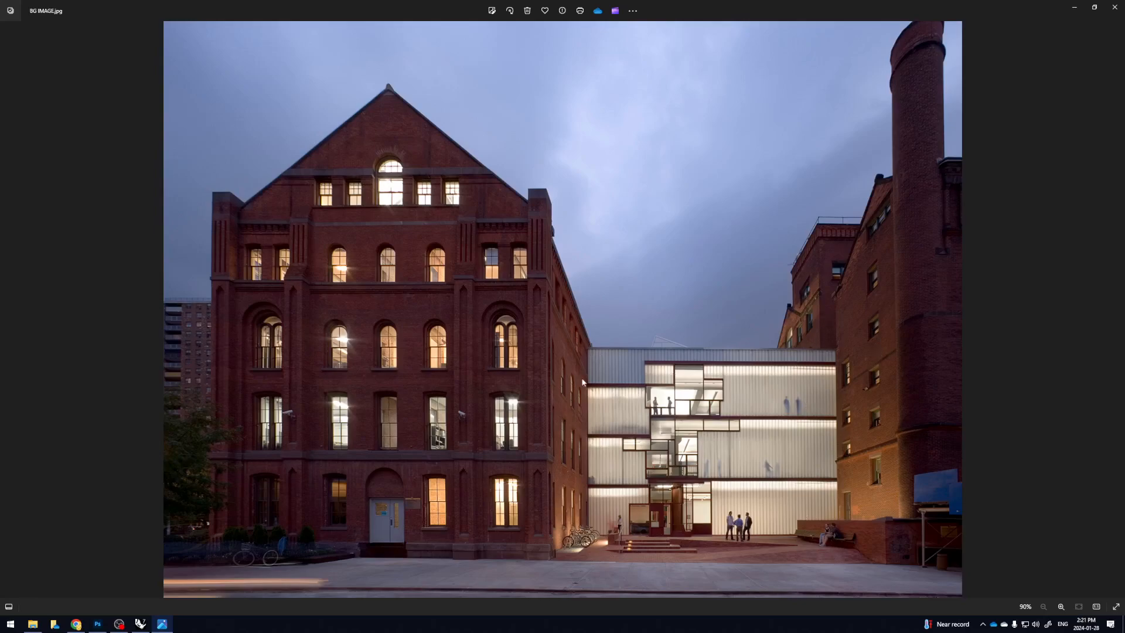
Step: Compare the BG IMAGE photo with the Rhino model by showing it in a resized floating window, and minimize it
{"action": "left_click", "coordinate": [1074, 7]}
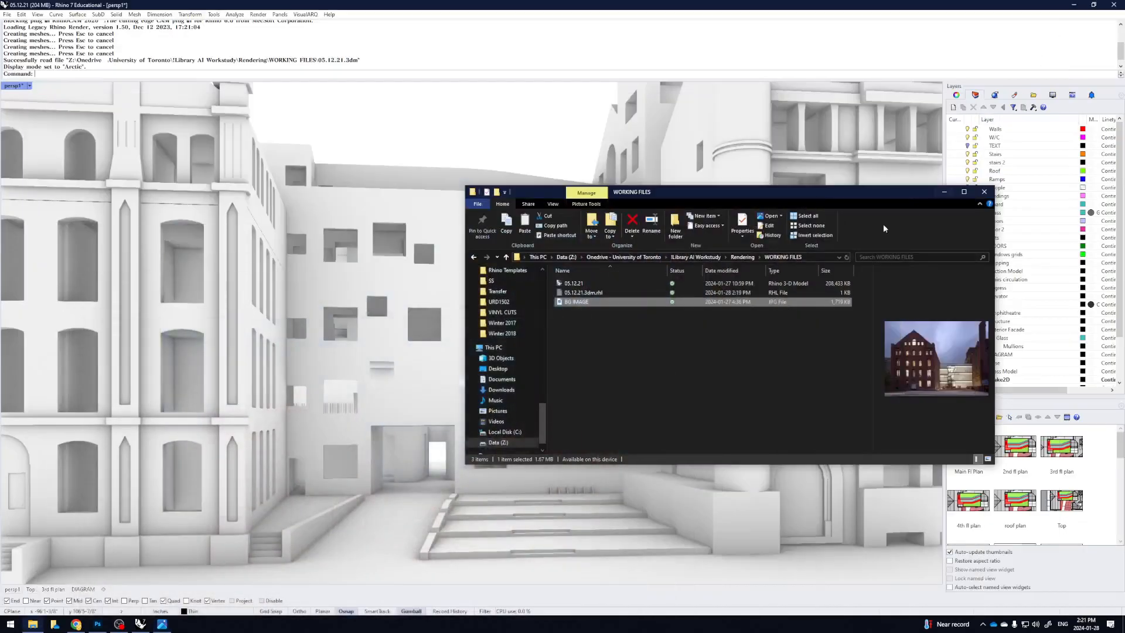
{"action": "left_click", "coordinate": [688, 4]}
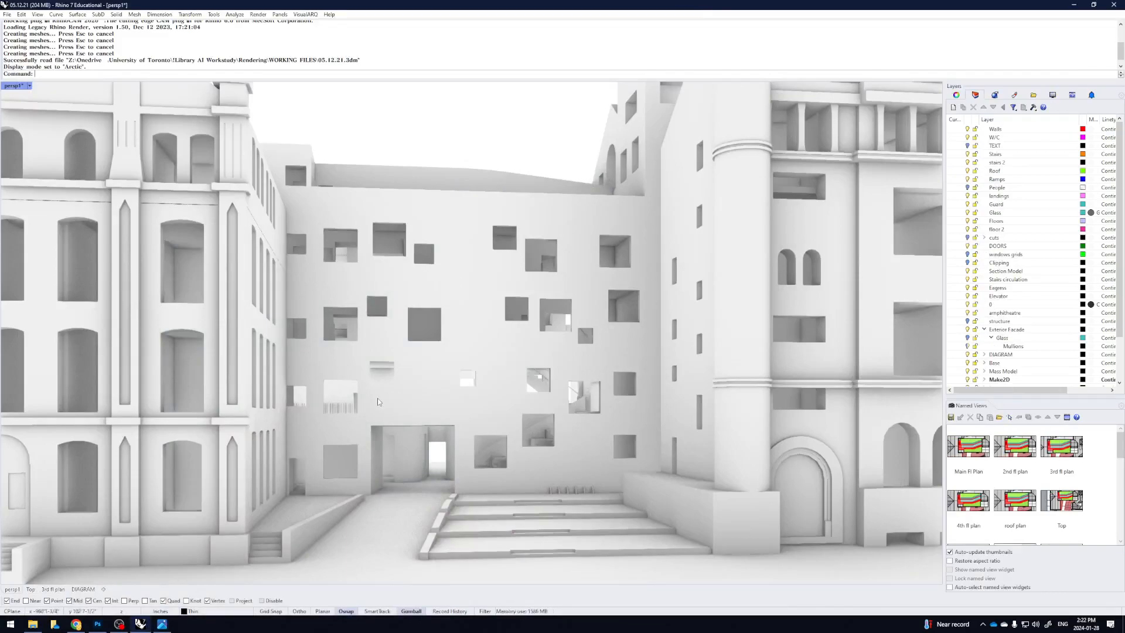
{"action": "left_click", "coordinate": [163, 625]}
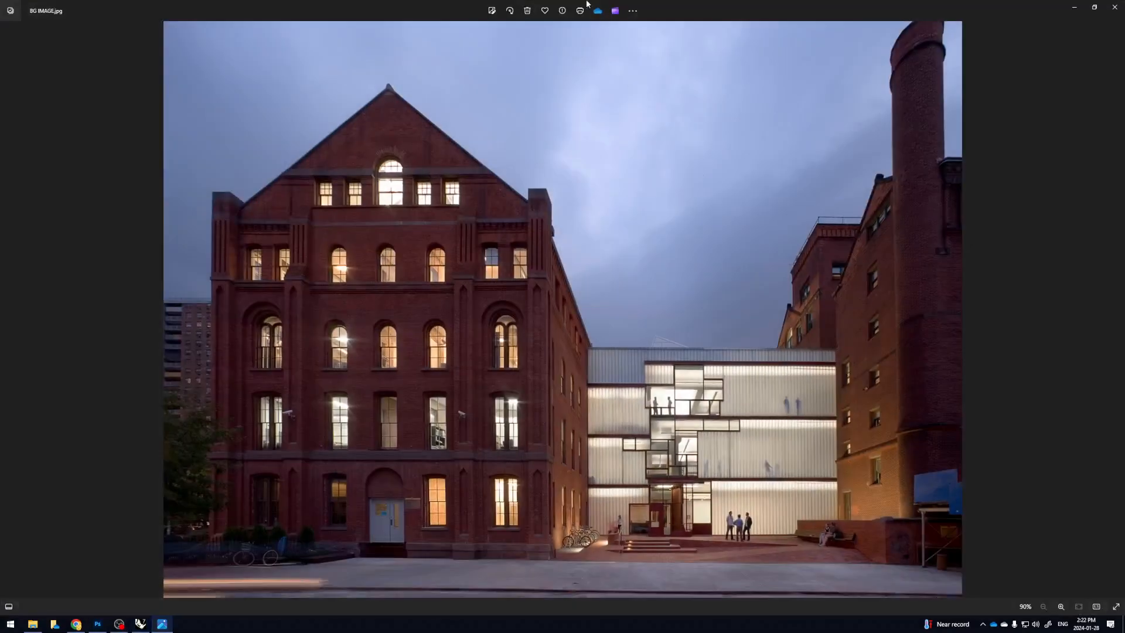
{"action": "left_click_drag", "start_coordinate": [616, 4], "coordinate": [919, 171]}
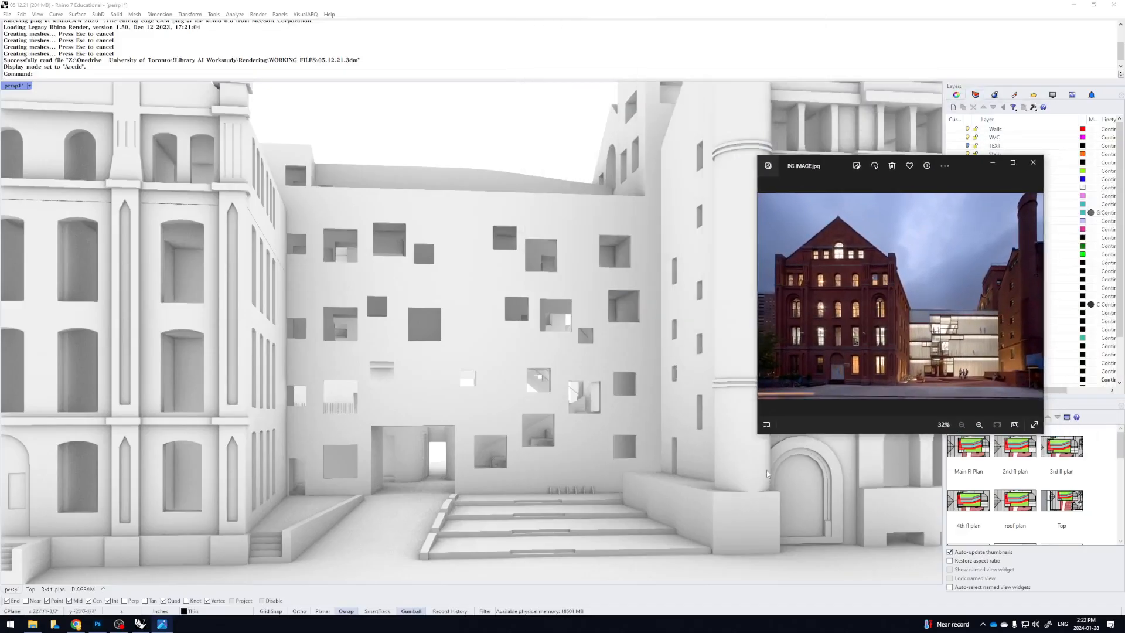
{"action": "left_click_drag", "start_coordinate": [782, 440], "coordinate": [503, 595]}
{"action": "left_click_drag", "start_coordinate": [883, 169], "coordinate": [655, 145]}
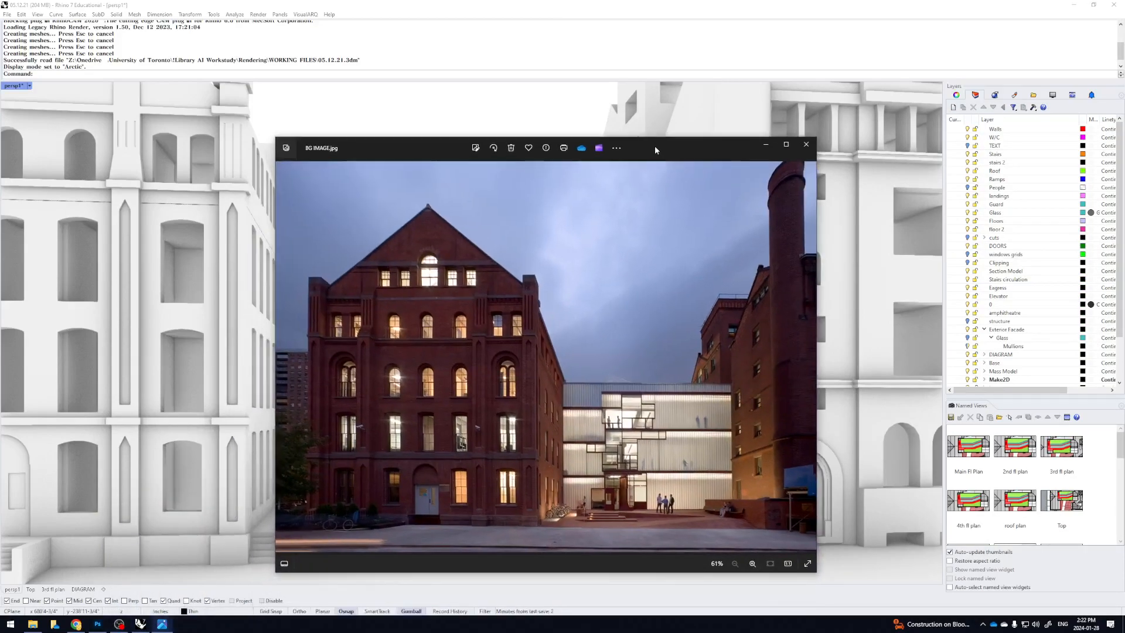
{"action": "left_click", "coordinate": [768, 146]}
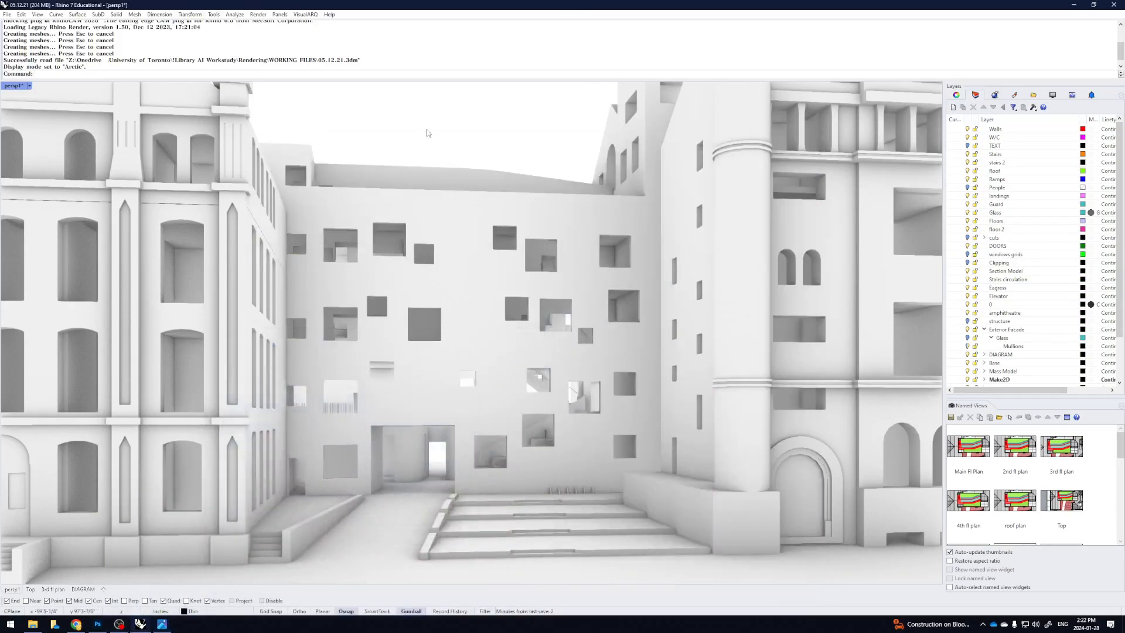
Step: Start ViewCaptureToFile for the persp1 view with a transparent background and a custom resolution
{"action": "key", "text": "Up"}
{"action": "type", "text": "Capt"}
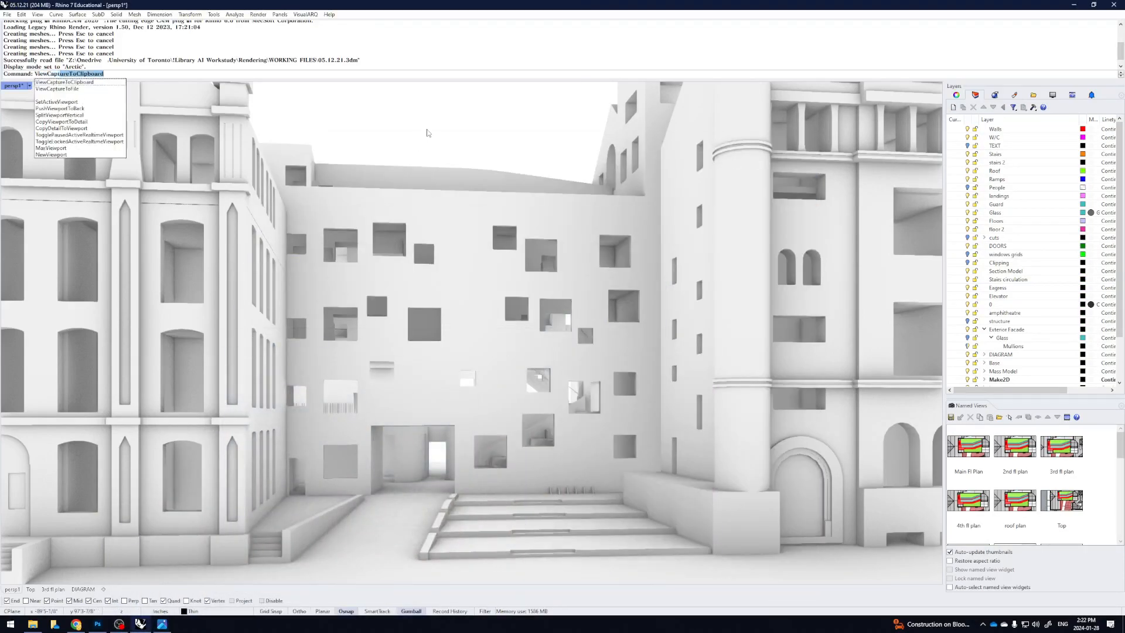
{"action": "key", "text": "Down"}
{"action": "key", "text": "Return"}
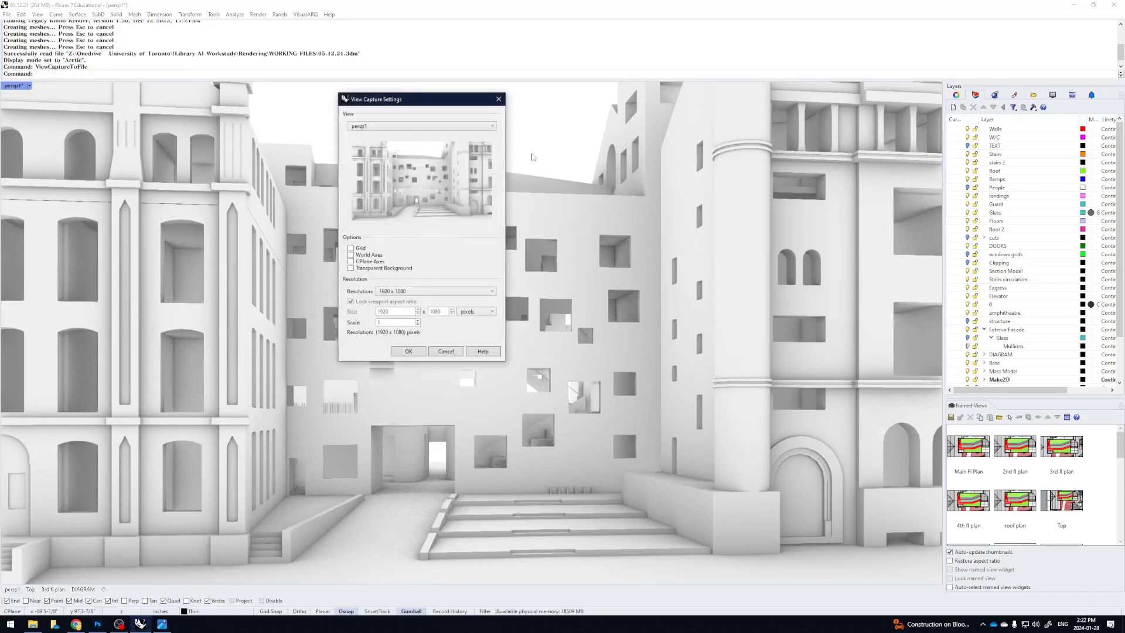
{"action": "left_click_drag", "start_coordinate": [438, 106], "coordinate": [952, 143]}
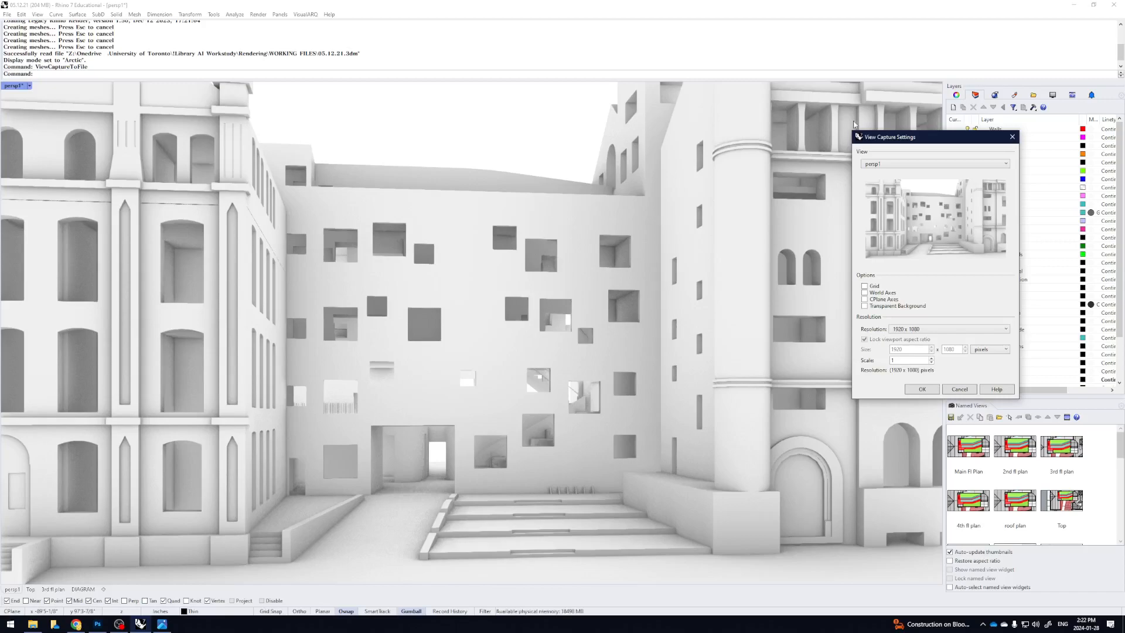
{"action": "left_click_drag", "start_coordinate": [877, 139], "coordinate": [819, 133]}
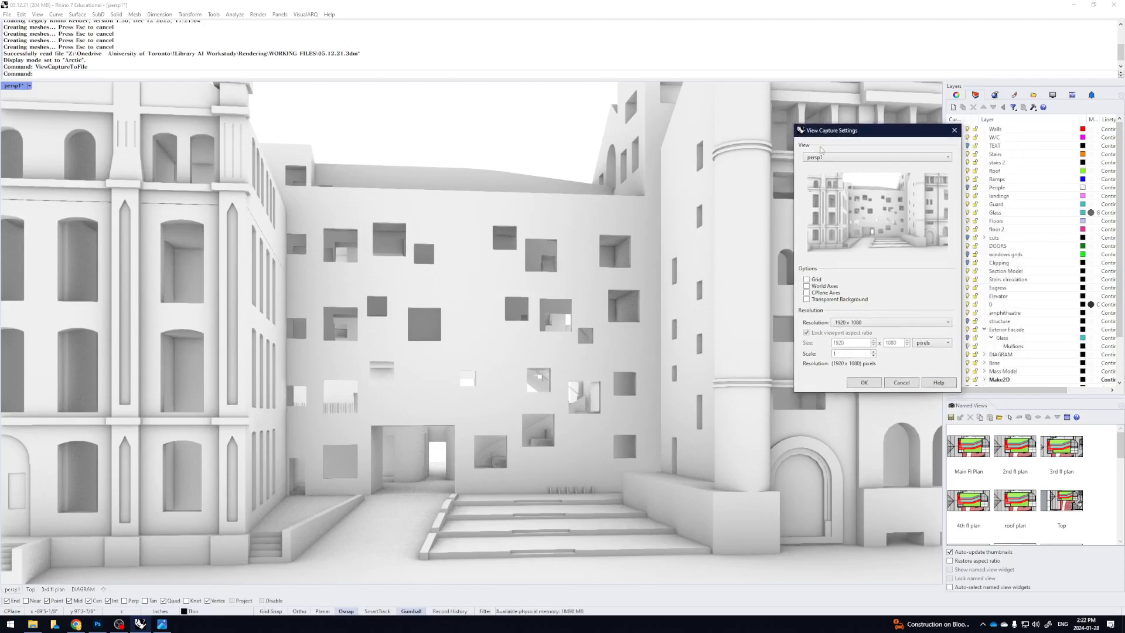
{"action": "left_click", "coordinate": [853, 325]}
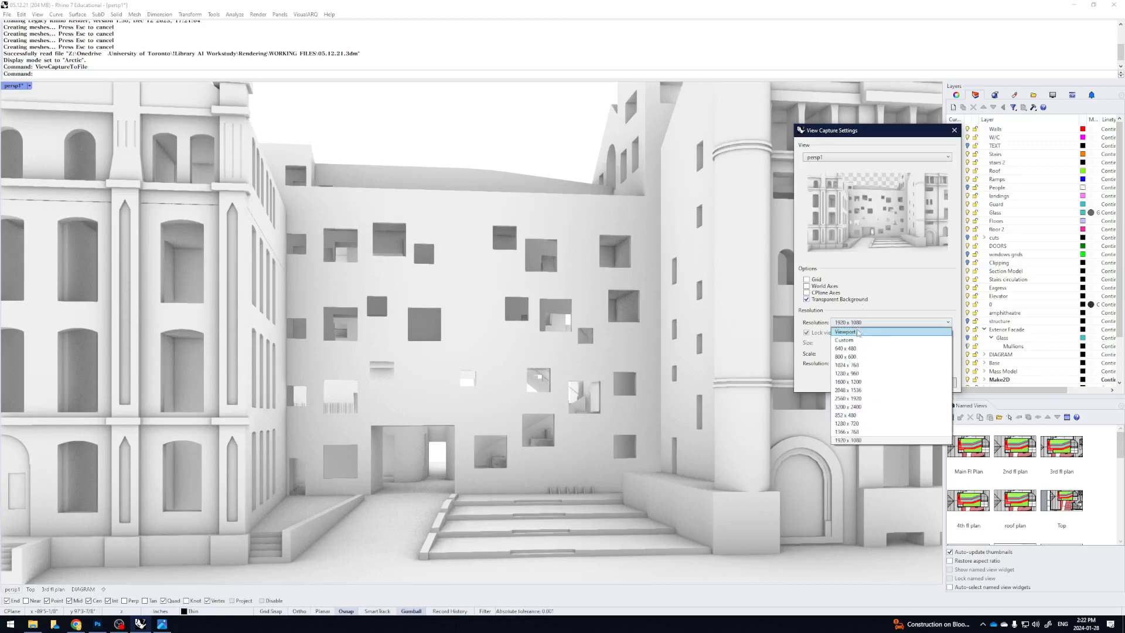
{"action": "left_click", "coordinate": [862, 341]}
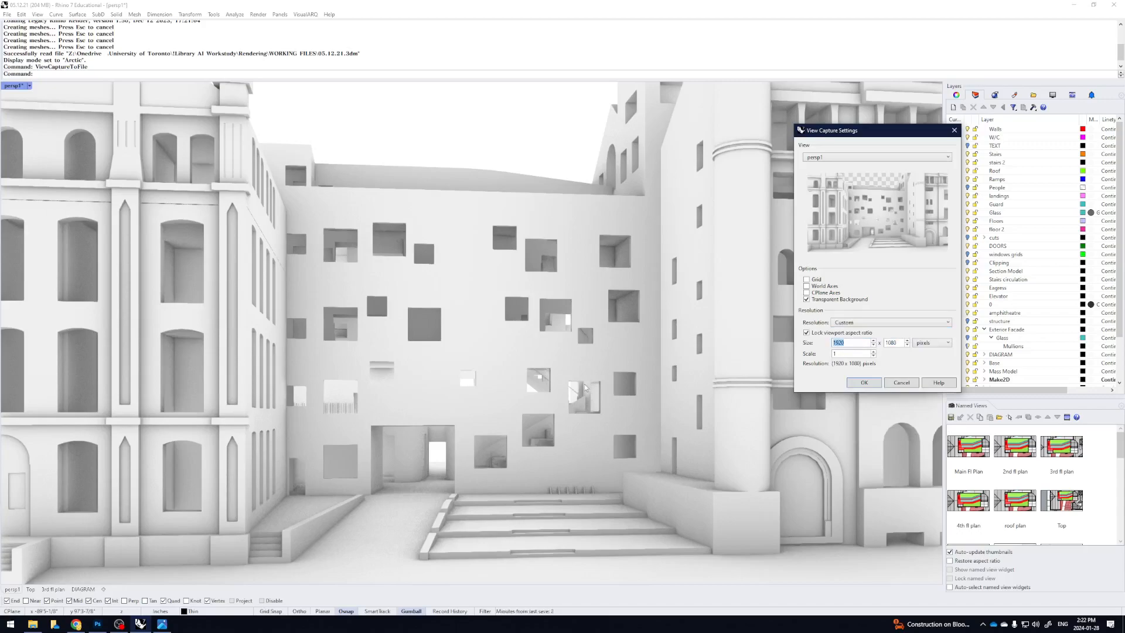
Step: Unlock the viewport aspect ratio, set the capture size to 1024 x 1024 pixels, and accept the settings
{"action": "type", "text": "17"}
{"action": "key", "text": "Tab"}
{"action": "type", "text": "24"}
{"action": "key", "text": "Tab"}
{"action": "left_click", "coordinate": [829, 333]}
{"action": "double_click", "coordinate": [861, 343]}
{"action": "type", "text": "1024"}
{"action": "key", "text": "Tab"}
{"action": "double_click", "coordinate": [857, 352]}
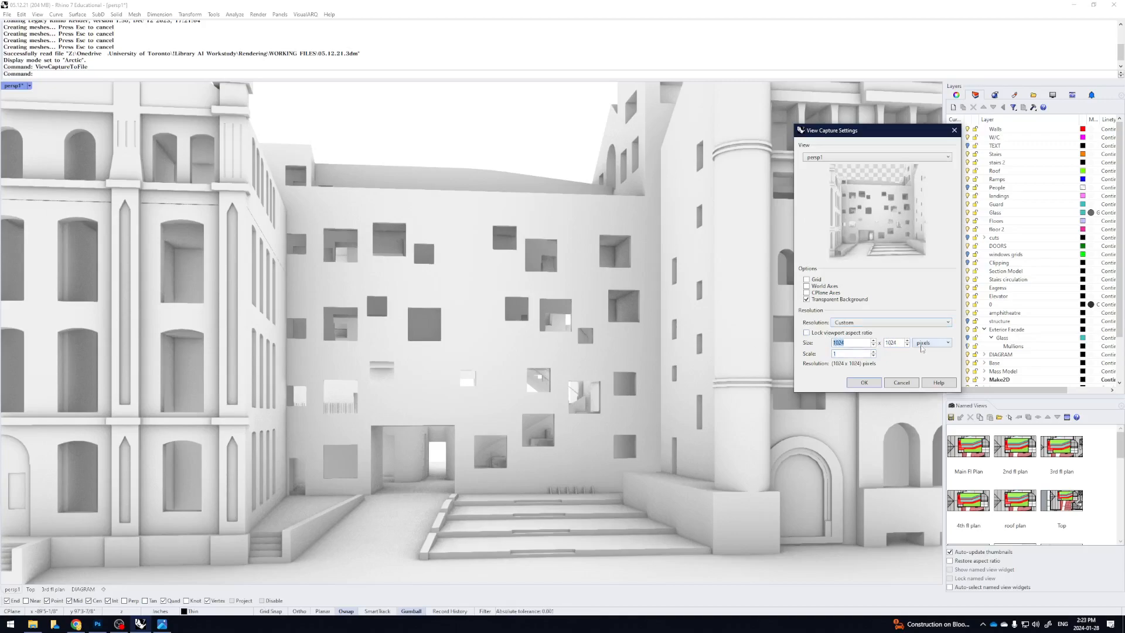
{"action": "double_click", "coordinate": [891, 342]}
{"action": "left_click", "coordinate": [864, 383]}
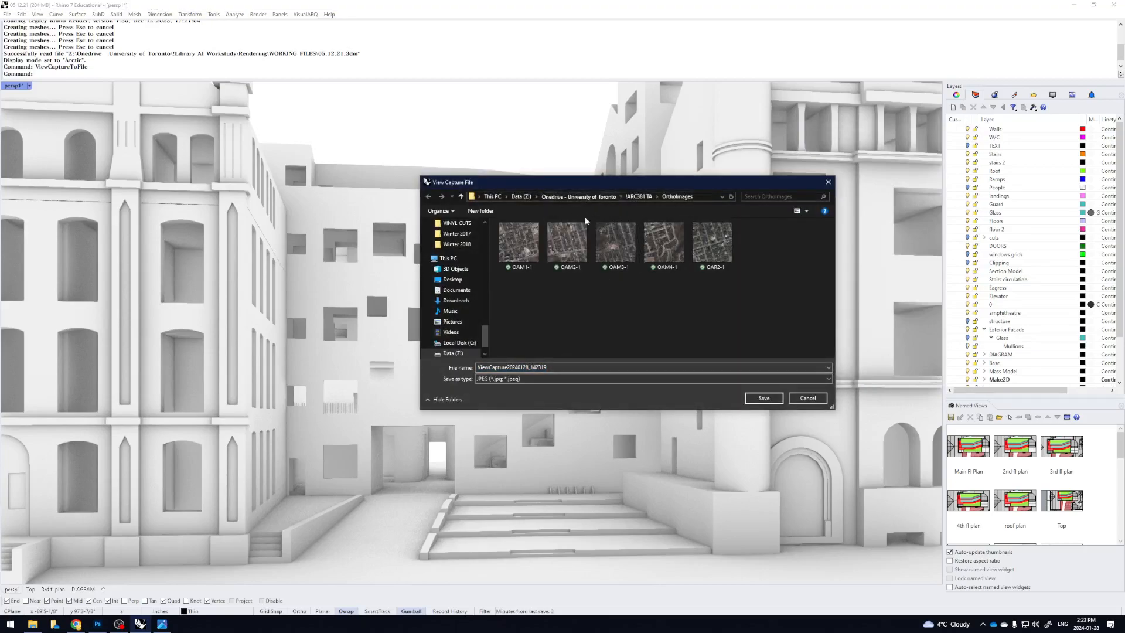
Step: Set the save location to the WORKING FILES folder within !Library AI Workstudy > Rendering
{"action": "left_click", "coordinate": [590, 196]}
{"action": "scroll", "coordinate": [460, 311], "scroll_direction": "up", "scroll_amount": 3}
{"action": "scroll", "coordinate": [460, 310], "scroll_direction": "up", "scroll_amount": 3}
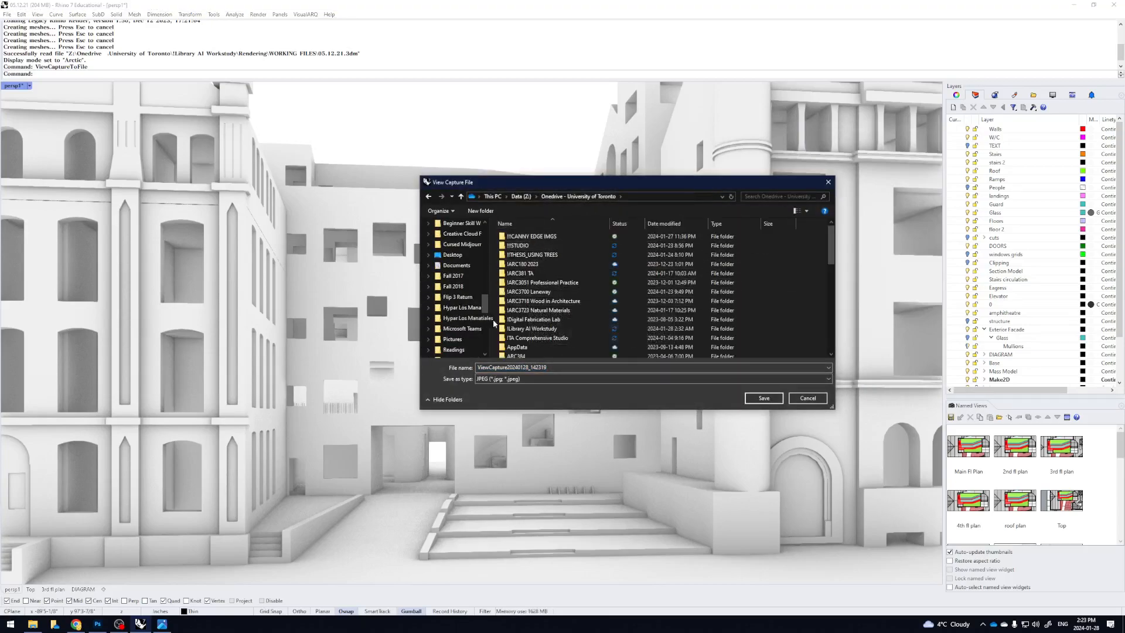
{"action": "left_click_drag", "start_coordinate": [485, 308], "coordinate": [488, 269]}
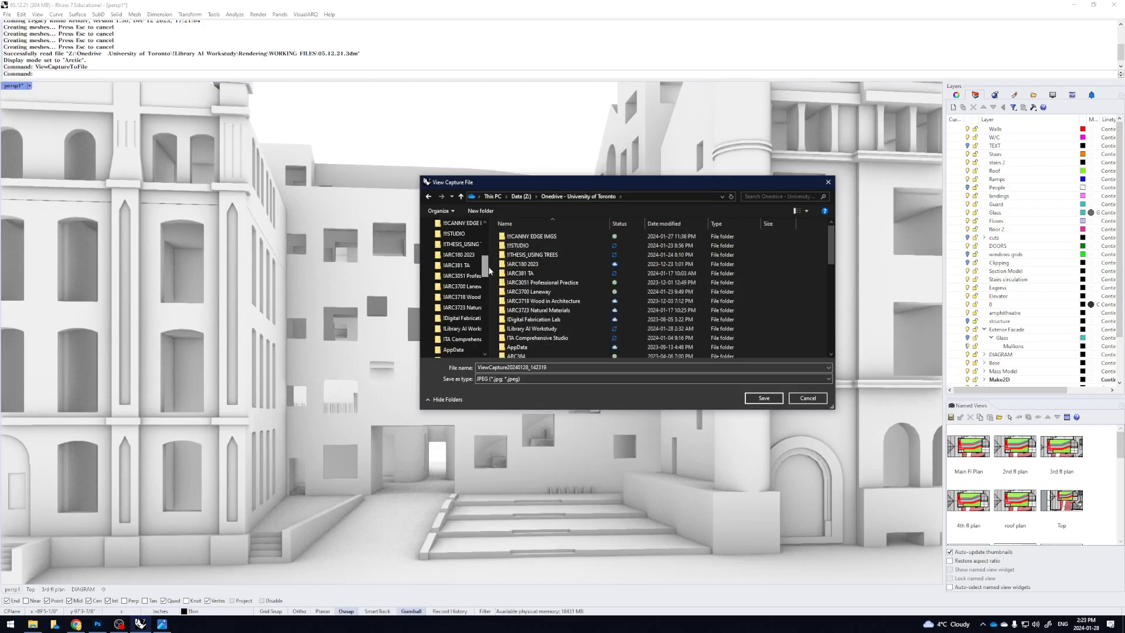
{"action": "left_click", "coordinate": [451, 331]}
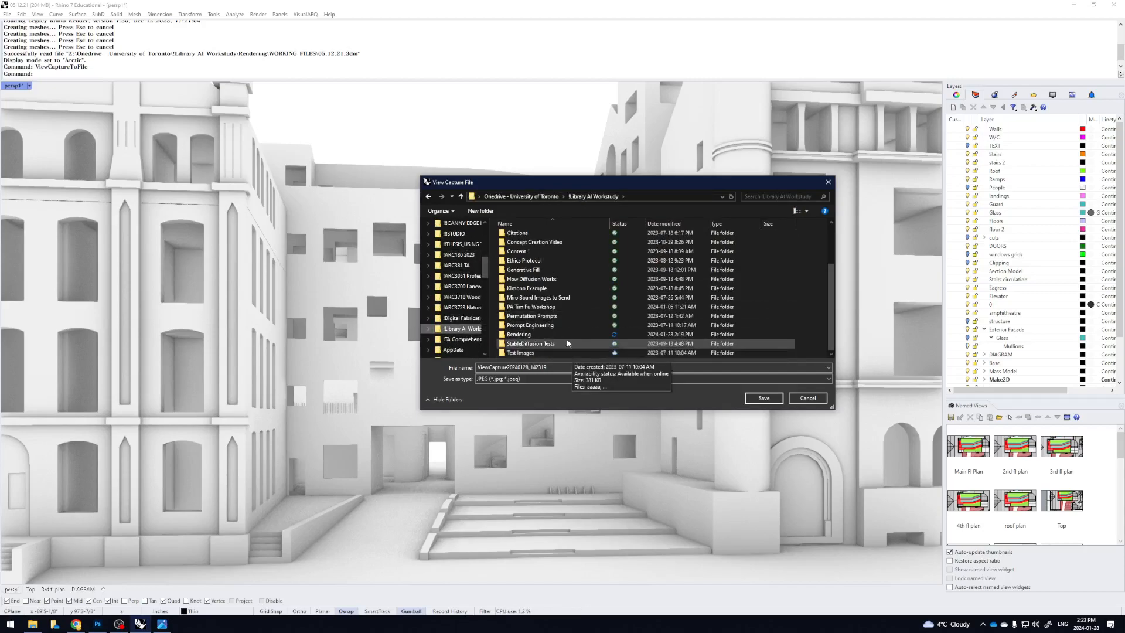
{"action": "scroll", "coordinate": [553, 291], "scroll_direction": "up", "scroll_amount": 2}
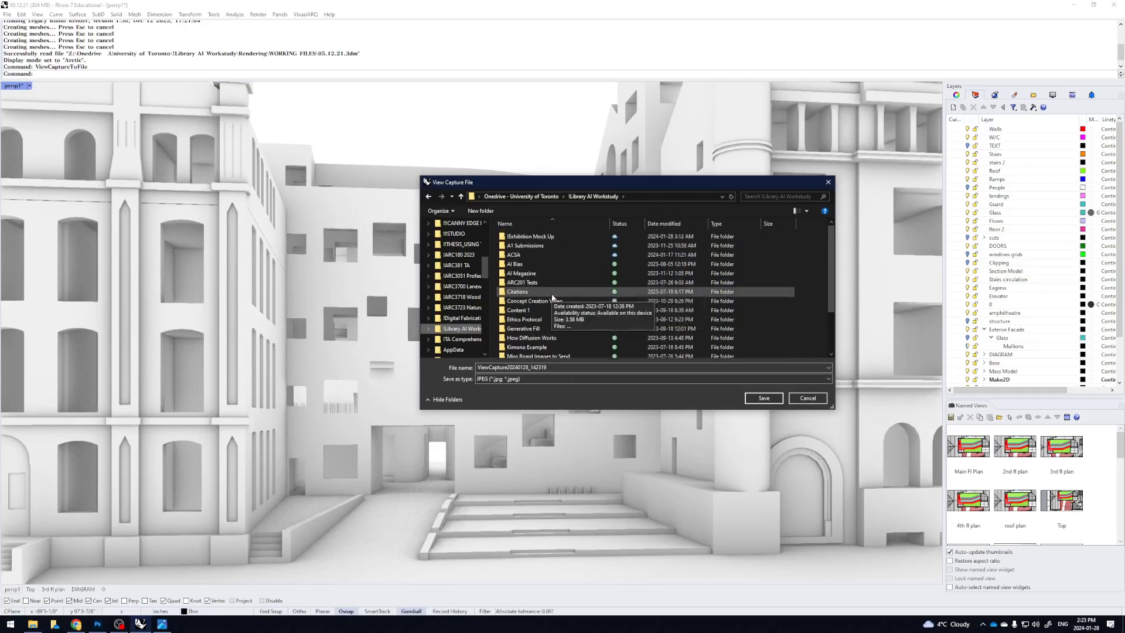
{"action": "scroll", "coordinate": [553, 297], "scroll_direction": "down", "scroll_amount": 2}
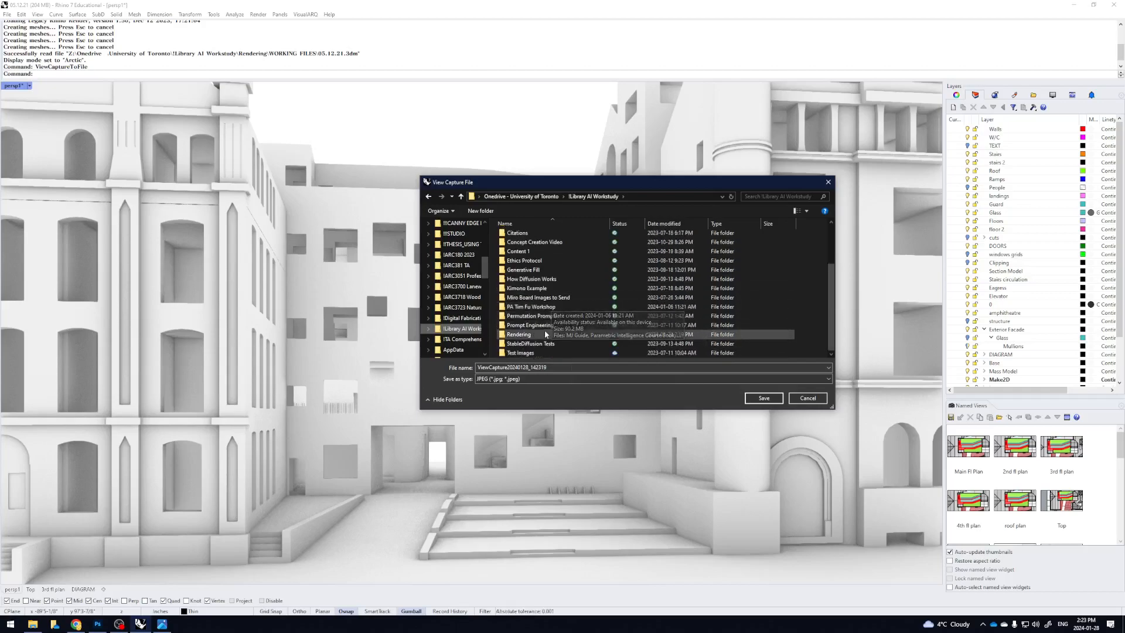
{"action": "scroll", "coordinate": [548, 282], "scroll_direction": "up", "scroll_amount": 2}
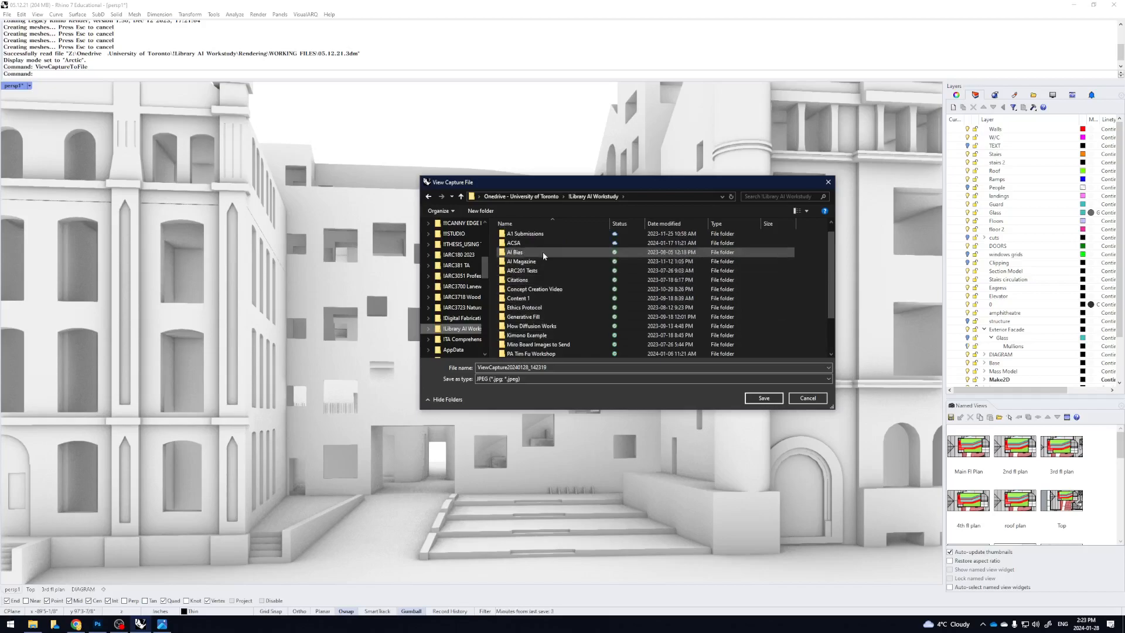
{"action": "scroll", "coordinate": [544, 305], "scroll_direction": "down", "scroll_amount": 2}
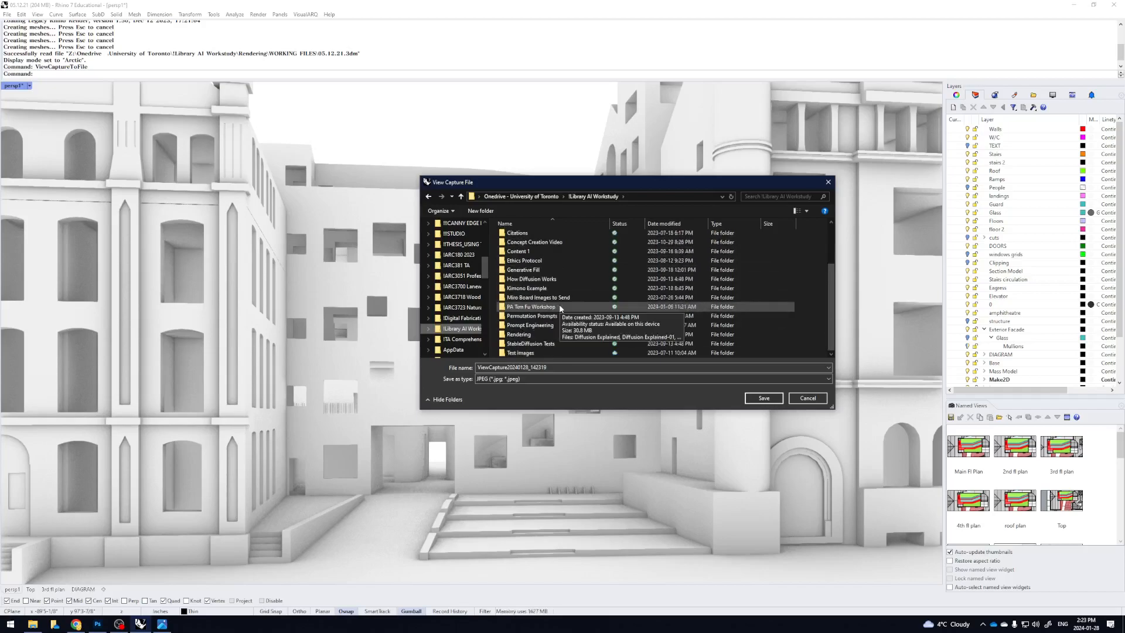
{"action": "double_click", "coordinate": [543, 340]}
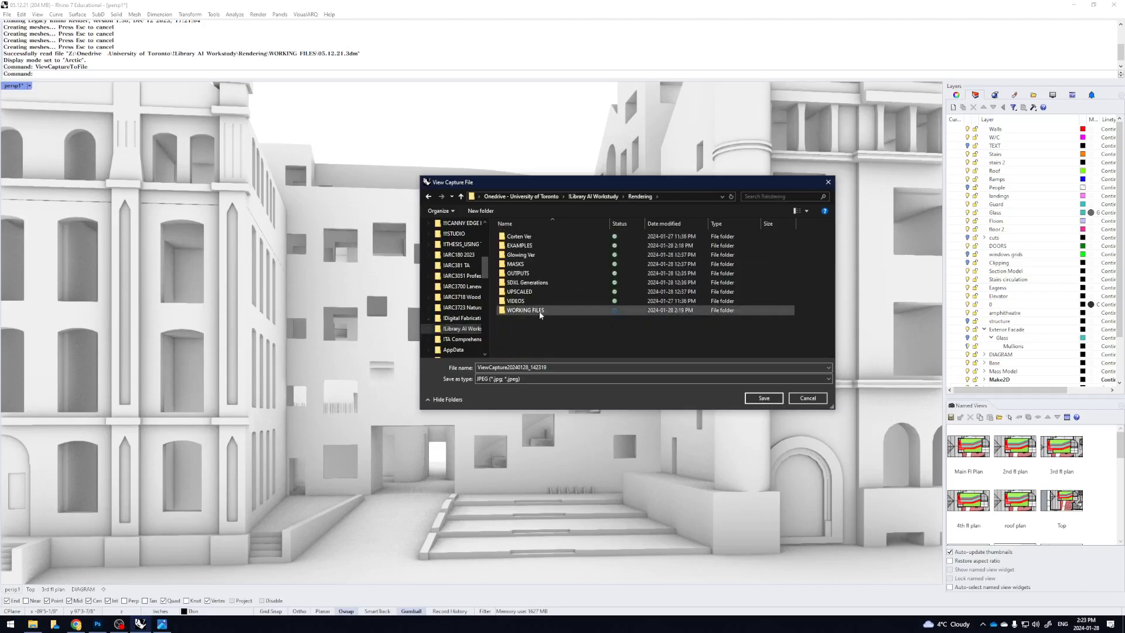
{"action": "double_click", "coordinate": [541, 311]}
Step: Name the view capture BASE IMAGE and save it
{"action": "left_click", "coordinate": [645, 368]}
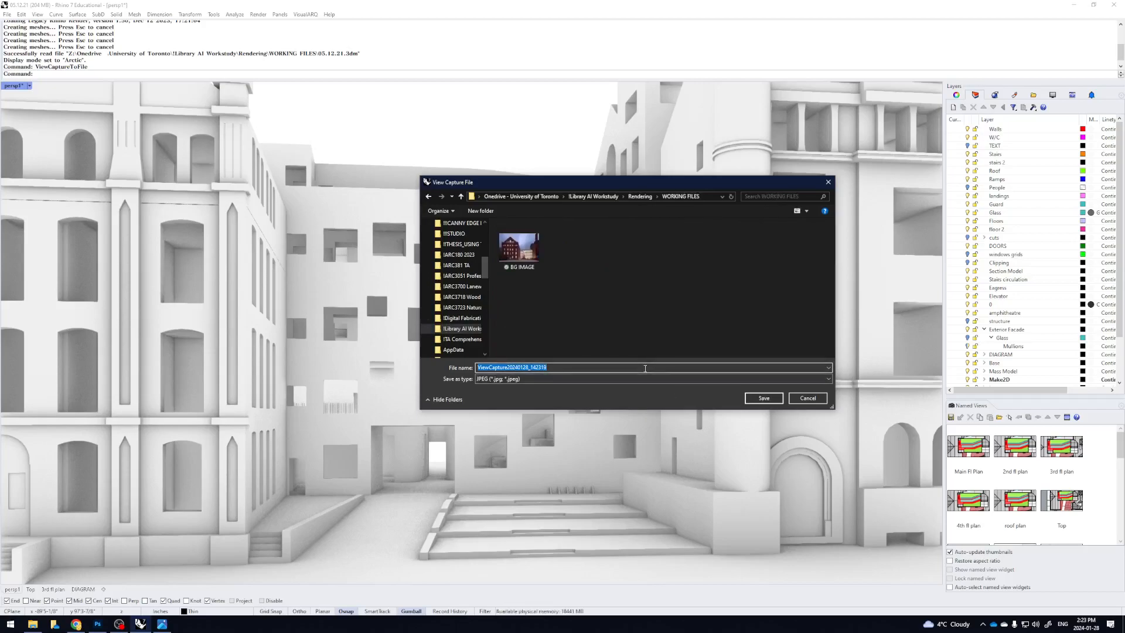
{"action": "type", "text": "BASE IMAGE"}
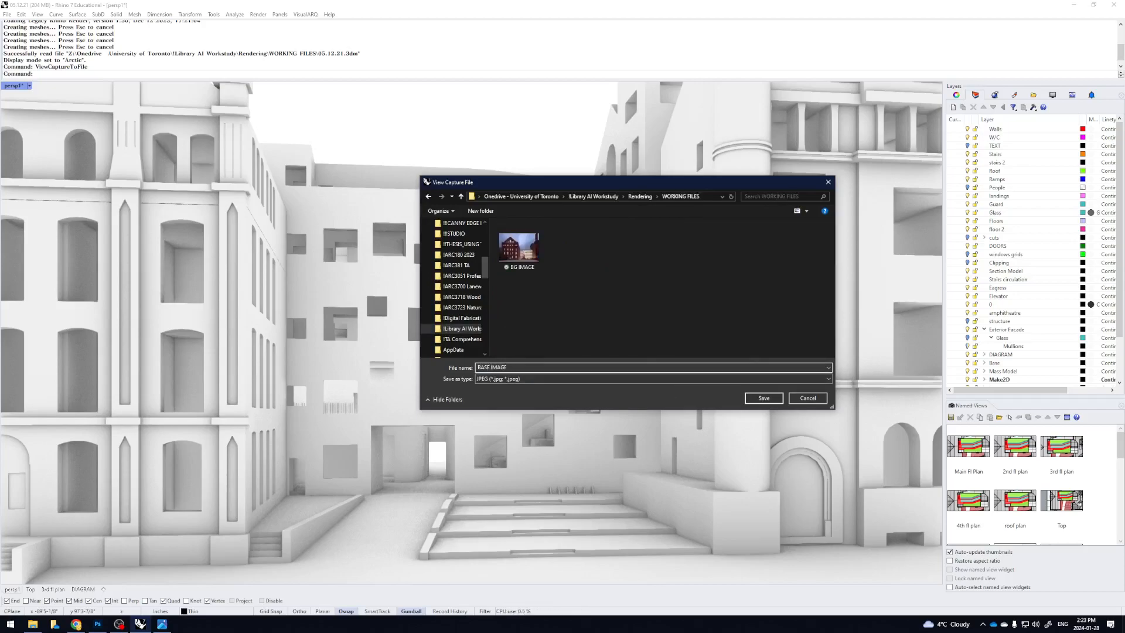
{"action": "key", "text": "Return"}
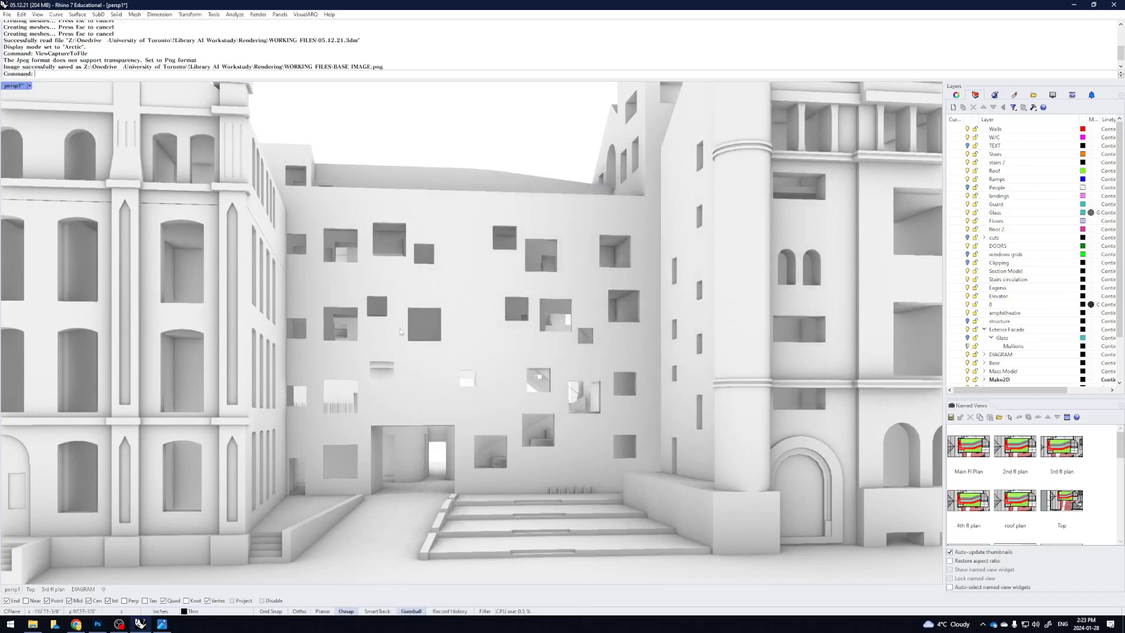
Step: Switch to Chrome and examine the t2i-adapter-sdxl-canny model page on Replicate
{"action": "mouse_move", "coordinate": [74, 626]}
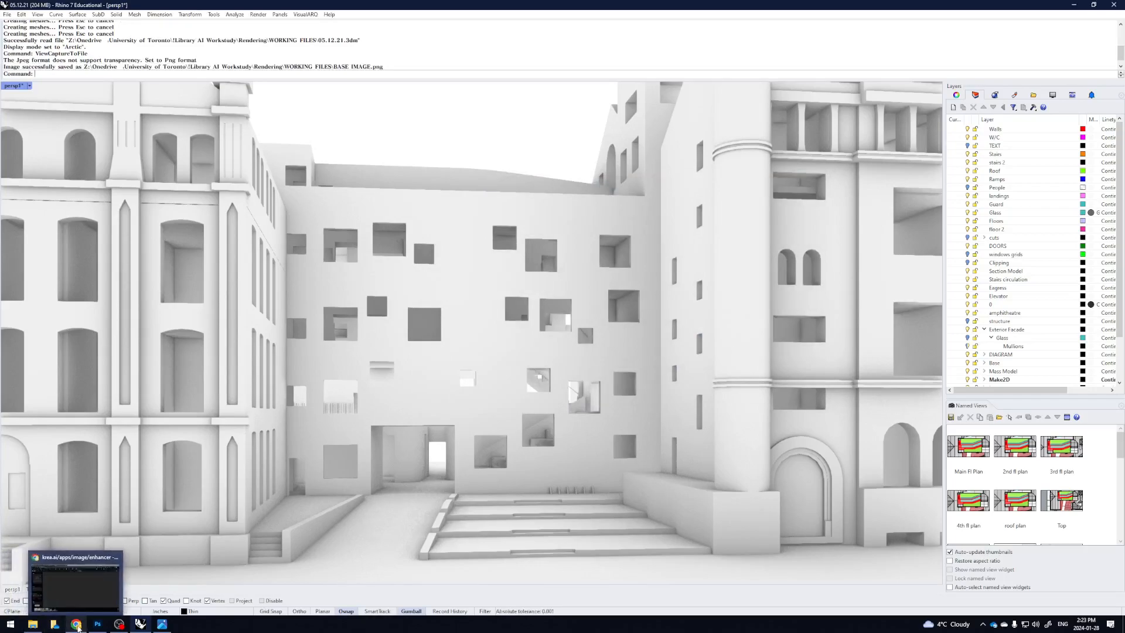
{"action": "left_click", "coordinate": [72, 603]}
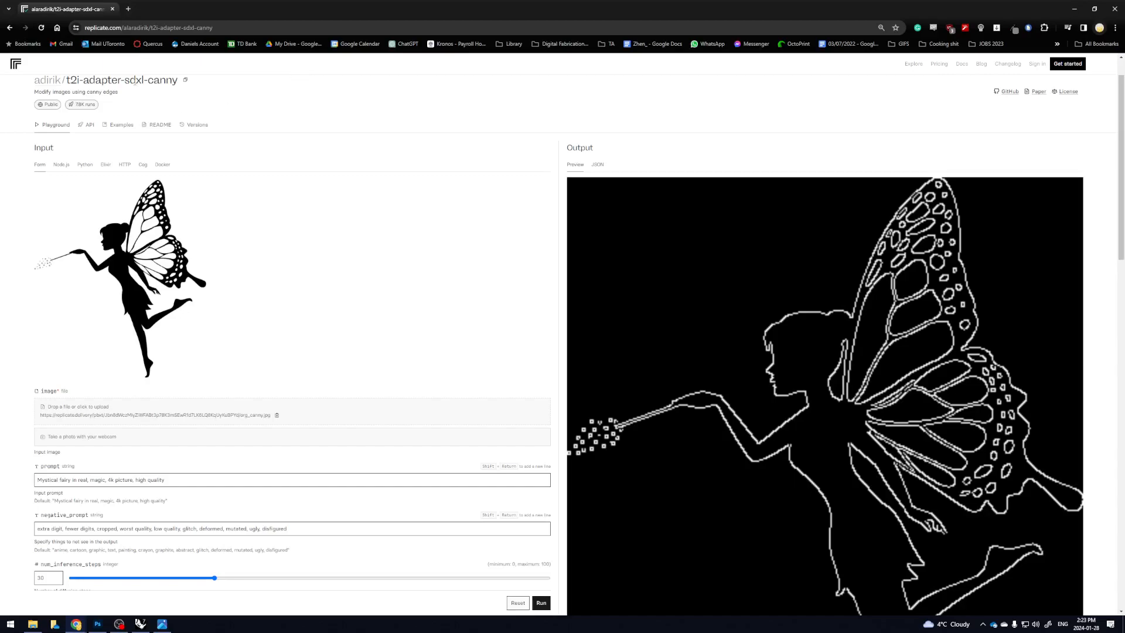
{"action": "left_click_drag", "start_coordinate": [124, 82], "coordinate": [178, 82]}
{"action": "left_click", "coordinate": [85, 124]}
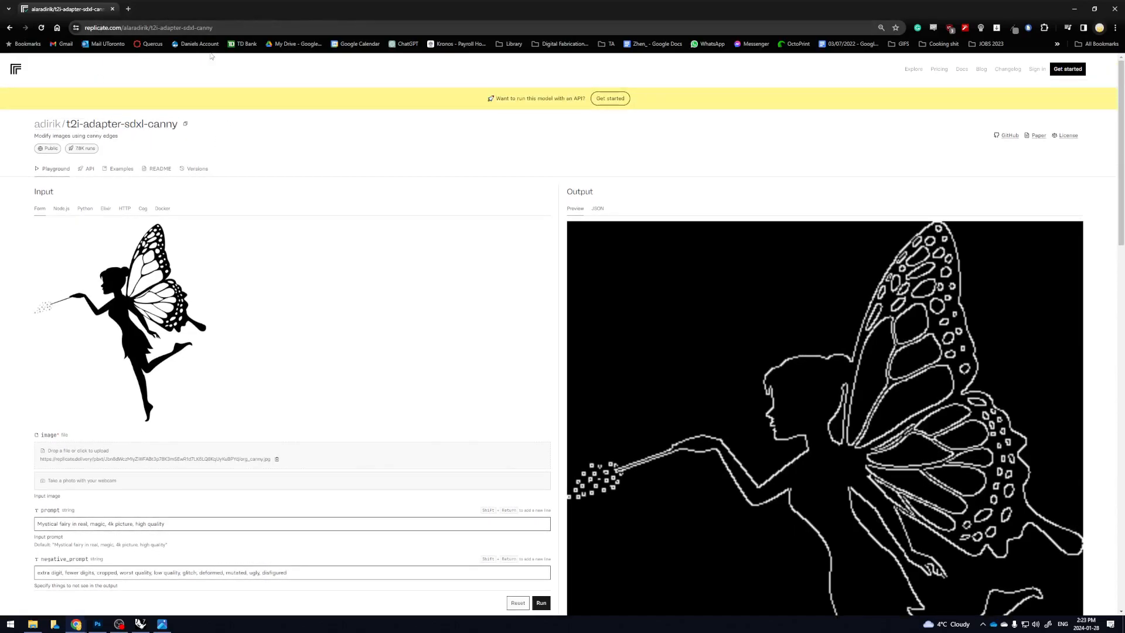
Step: Search the web for "replicate sdxl canny" in a new tab
{"action": "key", "text": "ctrl+t"}
{"action": "type", "text": "replicate sdxl canny"}
{"action": "key", "text": "Return"}
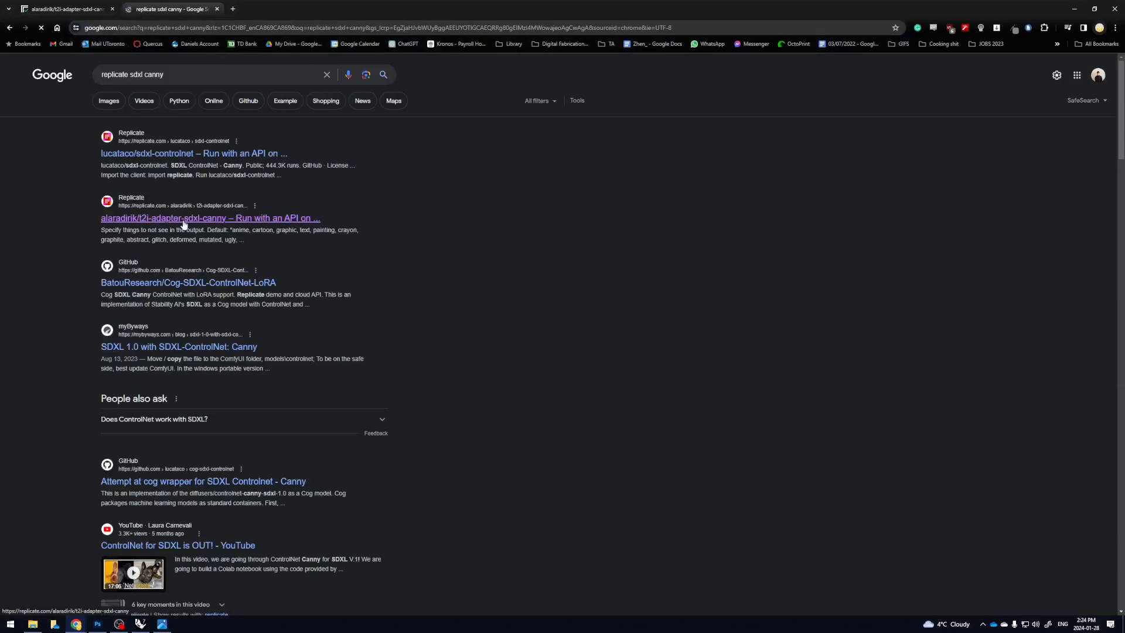
Step: Open the t2i-adapter-sdxl-canny result from the search page and close the duplicate tab
{"action": "left_click", "coordinate": [183, 223]}
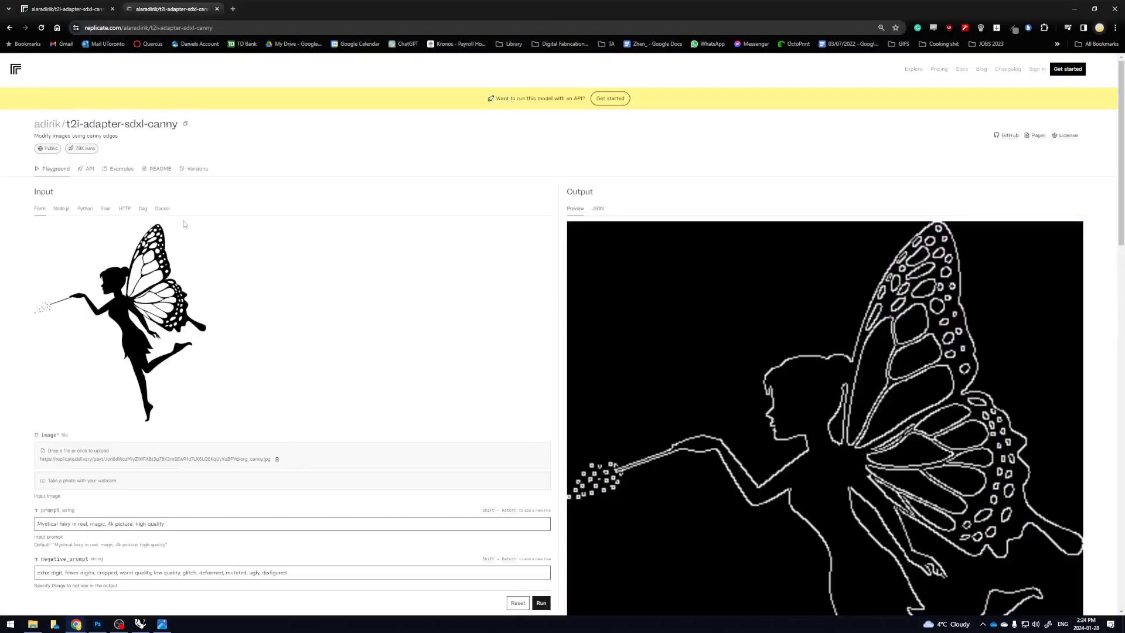
{"action": "key", "text": "ctrl+w"}
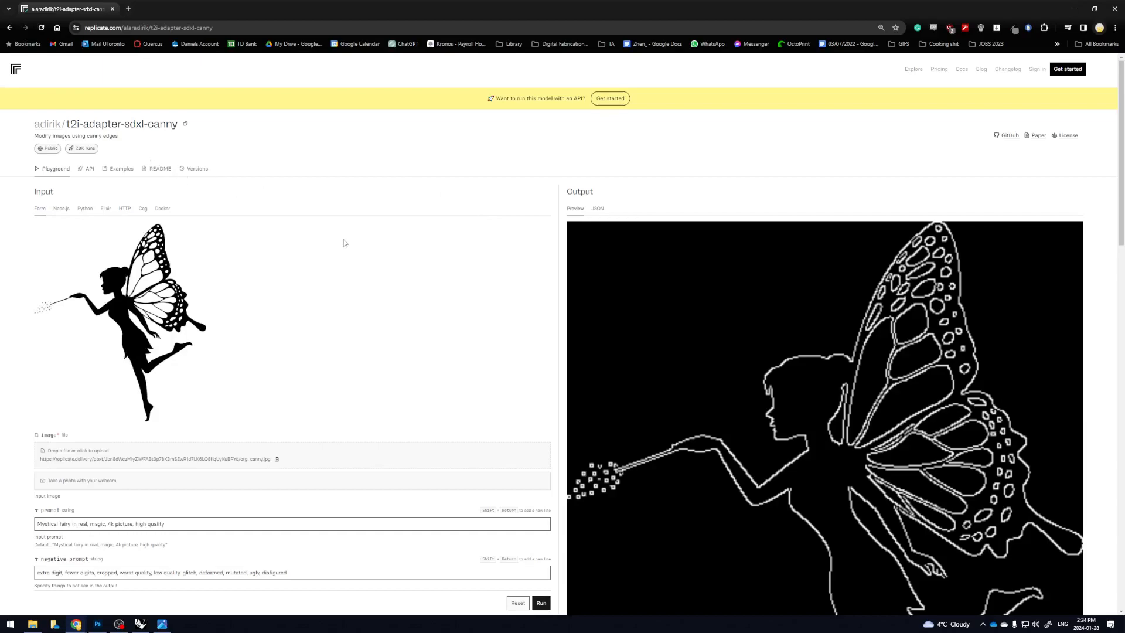
Step: Examine the canny model's example input image, generation settings, edge map and resulting fairy render
{"action": "scroll", "coordinate": [356, 221], "scroll_direction": "down", "scroll_amount": 2}
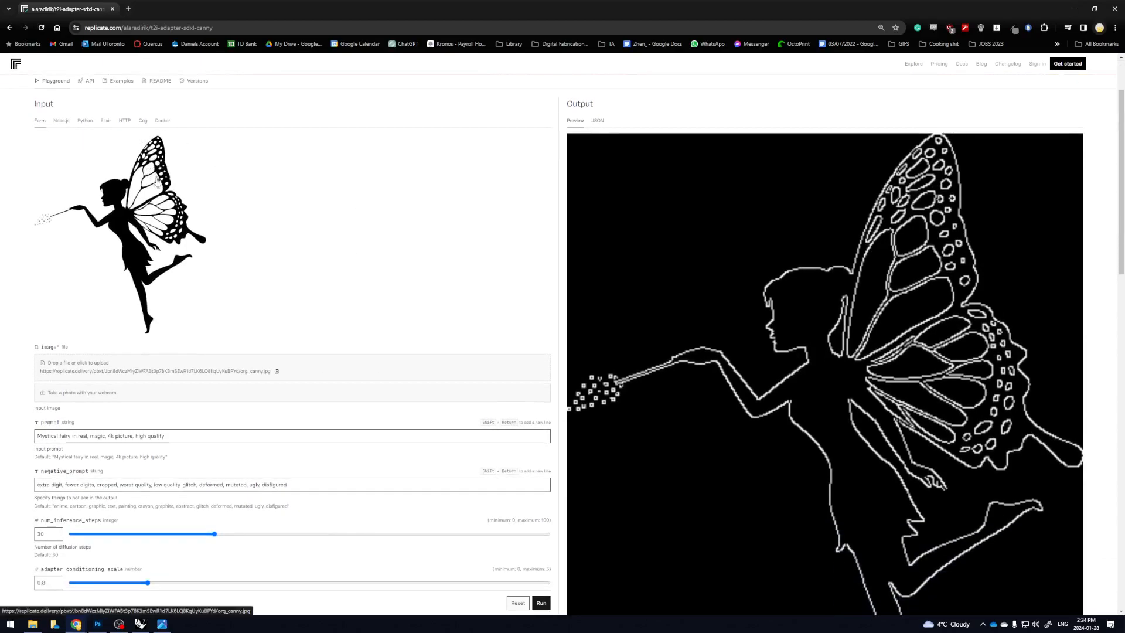
{"action": "scroll", "coordinate": [164, 182], "scroll_direction": "down", "scroll_amount": 1}
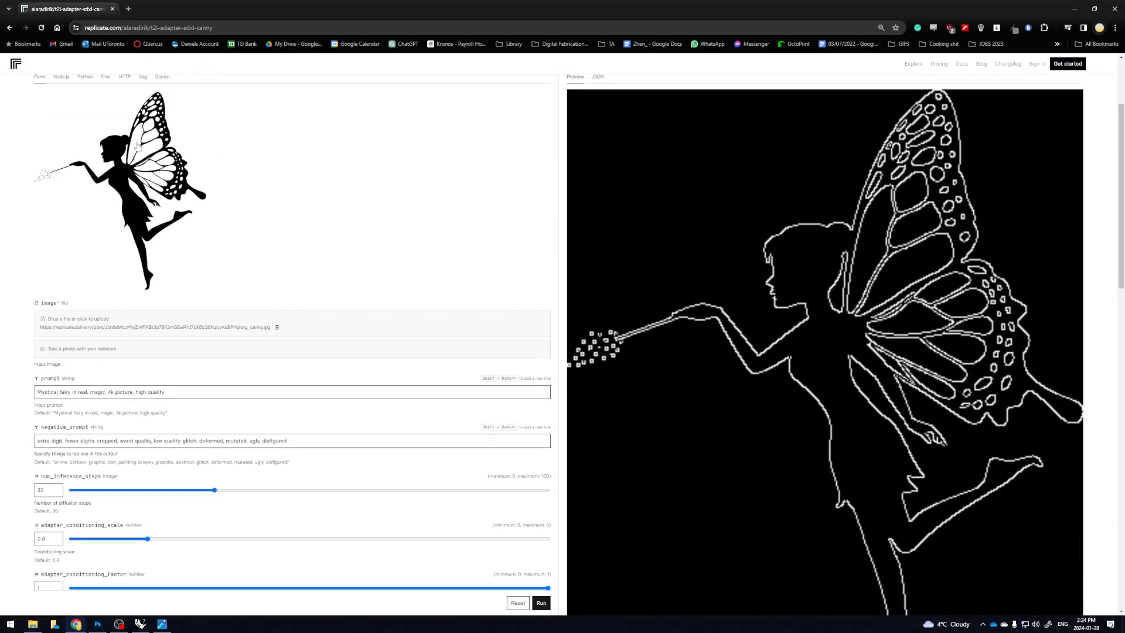
{"action": "scroll", "coordinate": [168, 184], "scroll_direction": "up", "scroll_amount": 1}
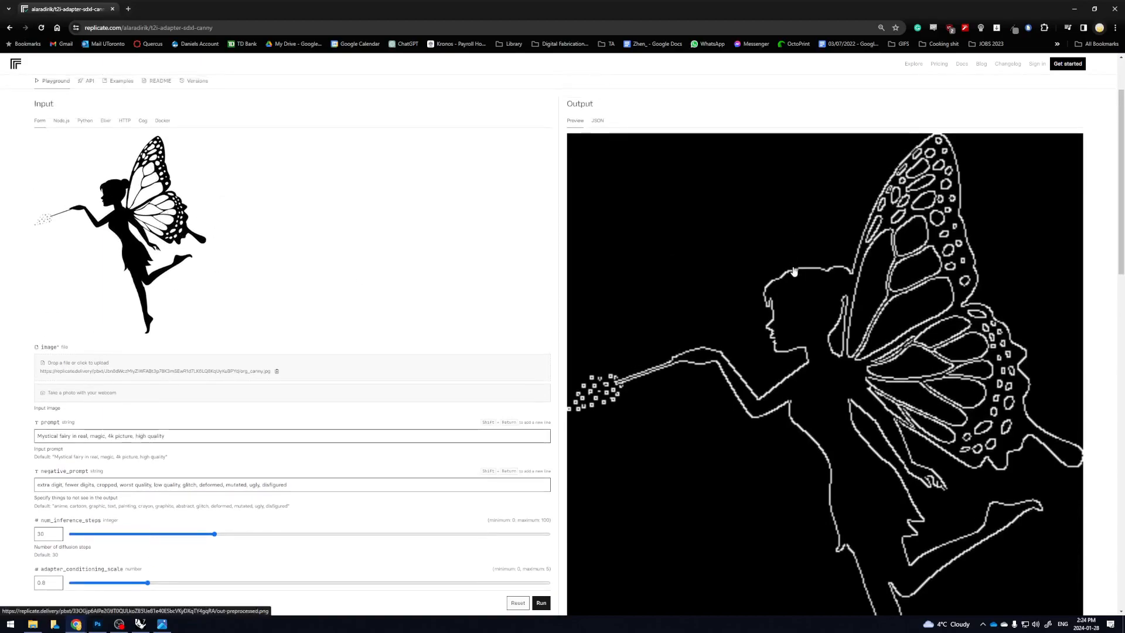
{"action": "scroll", "coordinate": [793, 269], "scroll_direction": "down", "scroll_amount": 1}
{"action": "scroll", "coordinate": [889, 276], "scroll_direction": "down", "scroll_amount": 2}
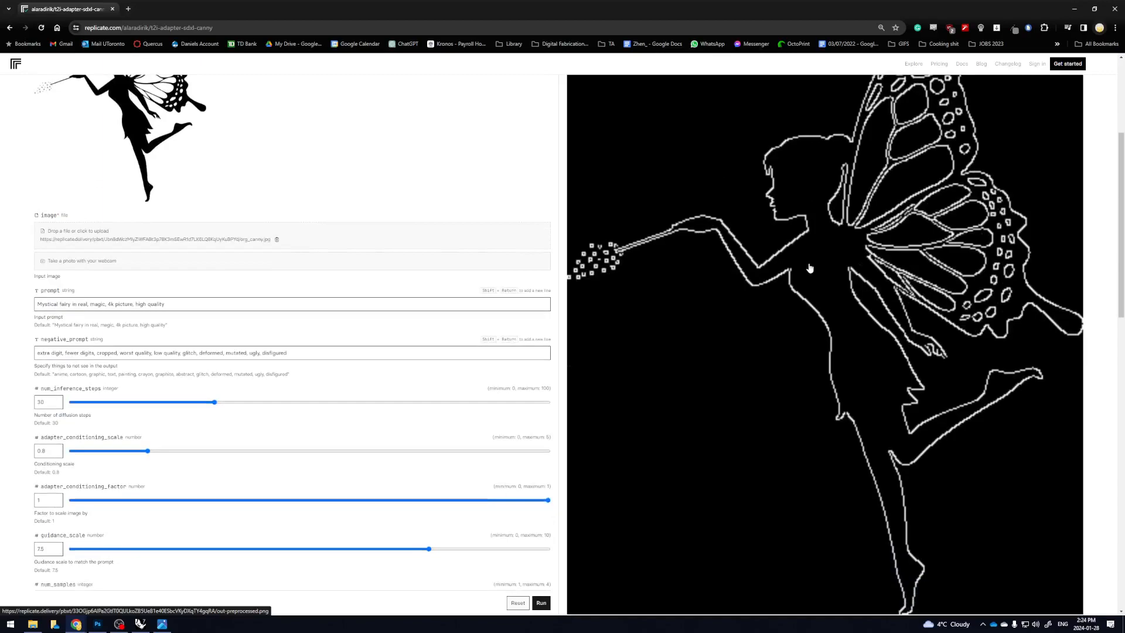
{"action": "scroll", "coordinate": [806, 272], "scroll_direction": "down", "scroll_amount": 3}
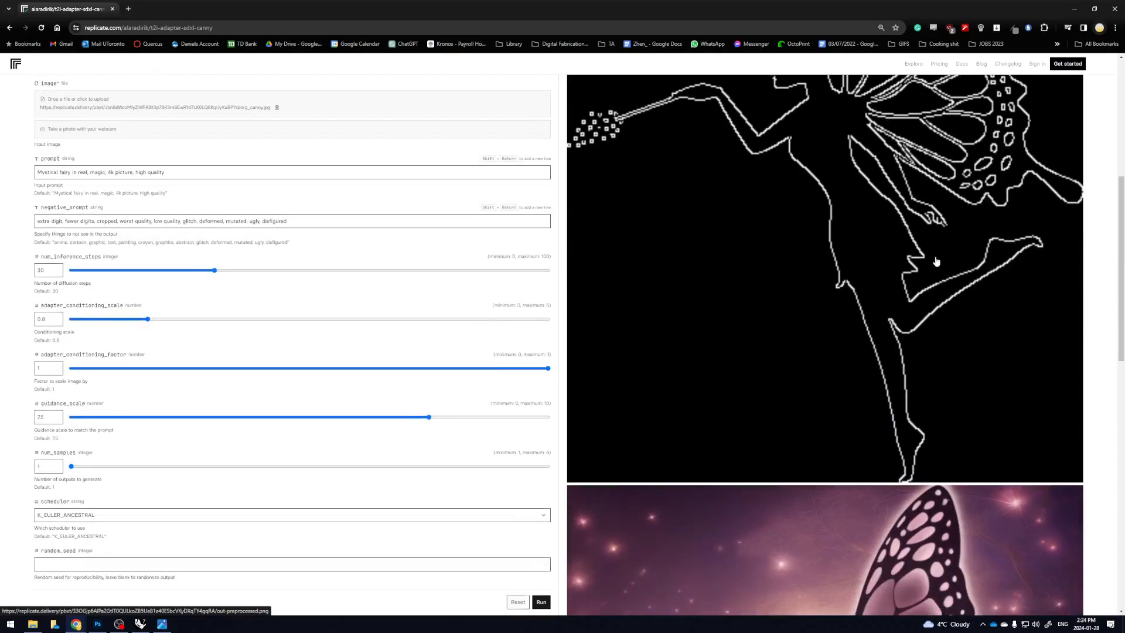
{"action": "scroll", "coordinate": [940, 255], "scroll_direction": "down", "scroll_amount": 10}
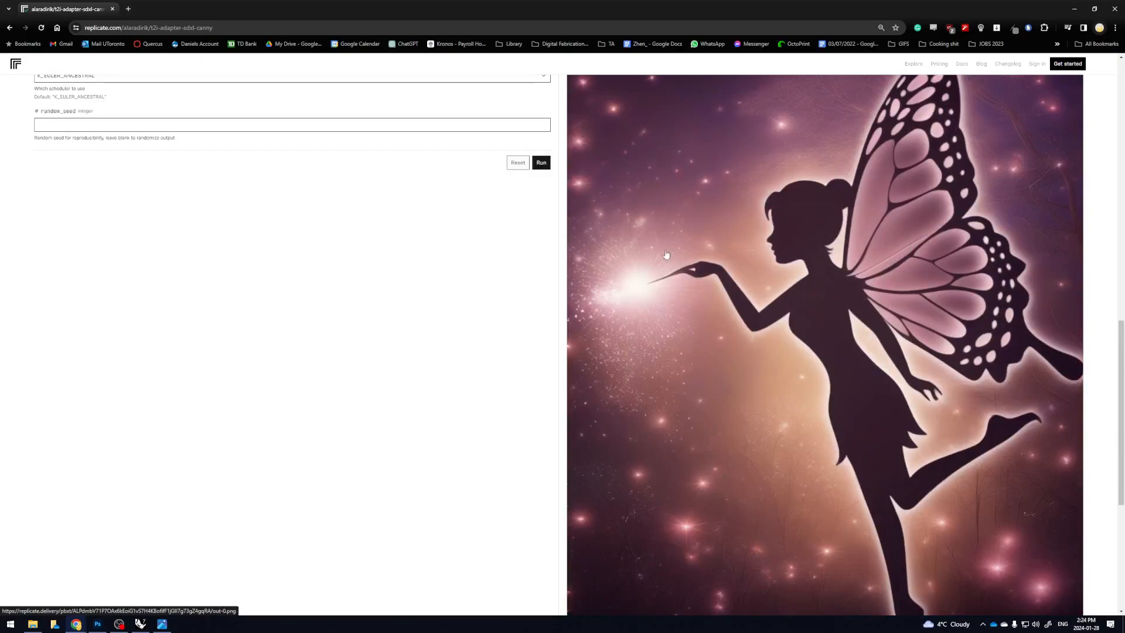
{"action": "scroll", "coordinate": [666, 254], "scroll_direction": "up", "scroll_amount": 13}
{"action": "scroll", "coordinate": [851, 322], "scroll_direction": "up", "scroll_amount": 2}
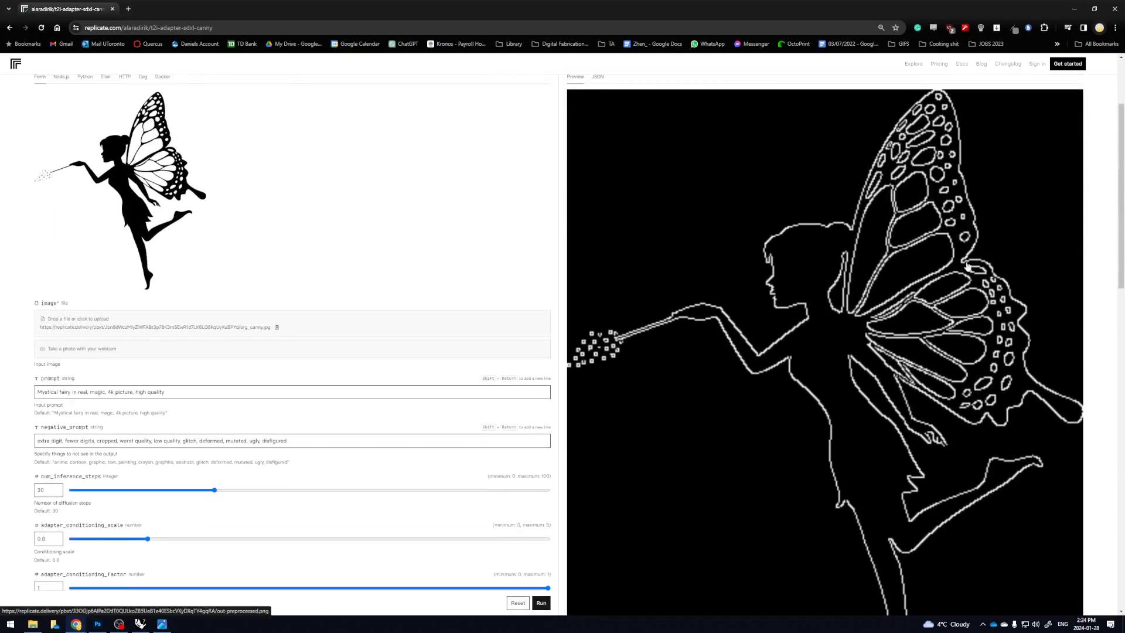
{"action": "scroll", "coordinate": [940, 278], "scroll_direction": "down", "scroll_amount": 9}
{"action": "scroll", "coordinate": [862, 319], "scroll_direction": "up", "scroll_amount": 9}
{"action": "scroll", "coordinate": [862, 319], "scroll_direction": "up", "scroll_amount": 1}
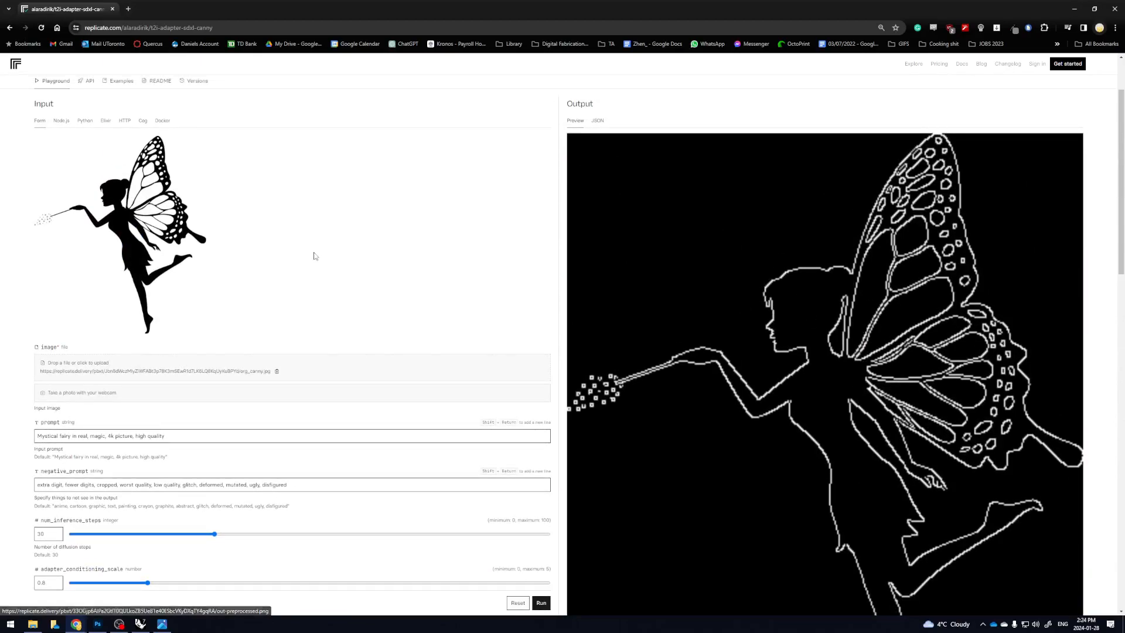
Step: Clear the example input image, the prompt and the negative prompt from the model's form
{"action": "left_click", "coordinate": [277, 372]}
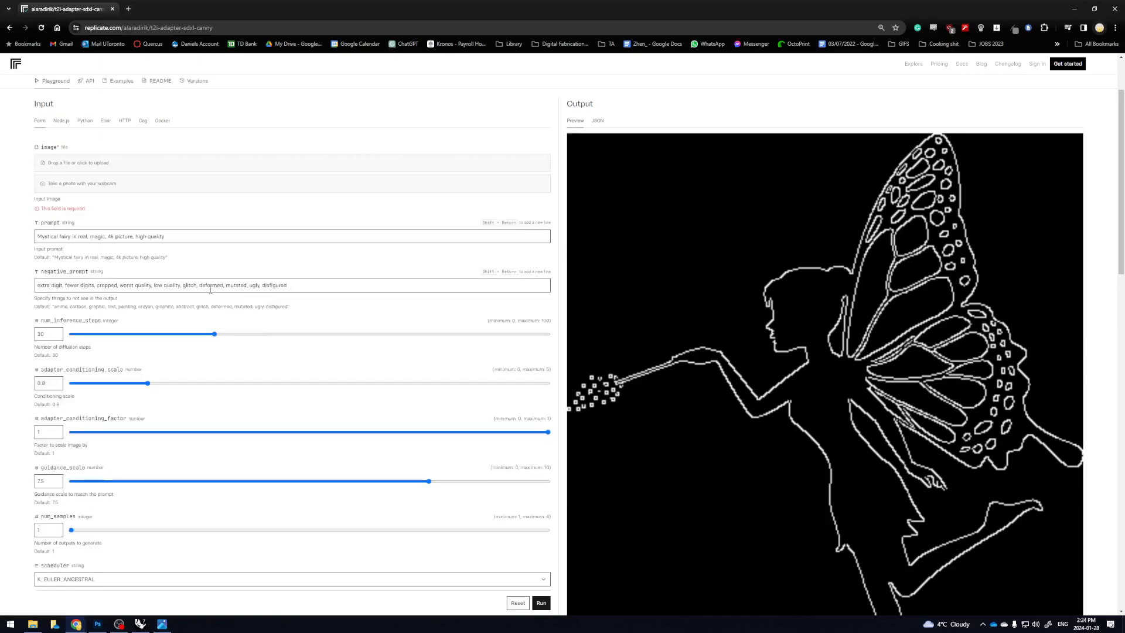
{"action": "scroll", "coordinate": [222, 352], "scroll_direction": "up", "scroll_amount": 2}
{"action": "key", "text": "ctrl+a"}
{"action": "key", "text": "BackSpace"}
{"action": "left_click", "coordinate": [304, 372]}
{"action": "key", "text": "ctrl+a"}
{"action": "key", "text": "BackSpace"}
{"action": "left_click", "coordinate": [295, 323]}
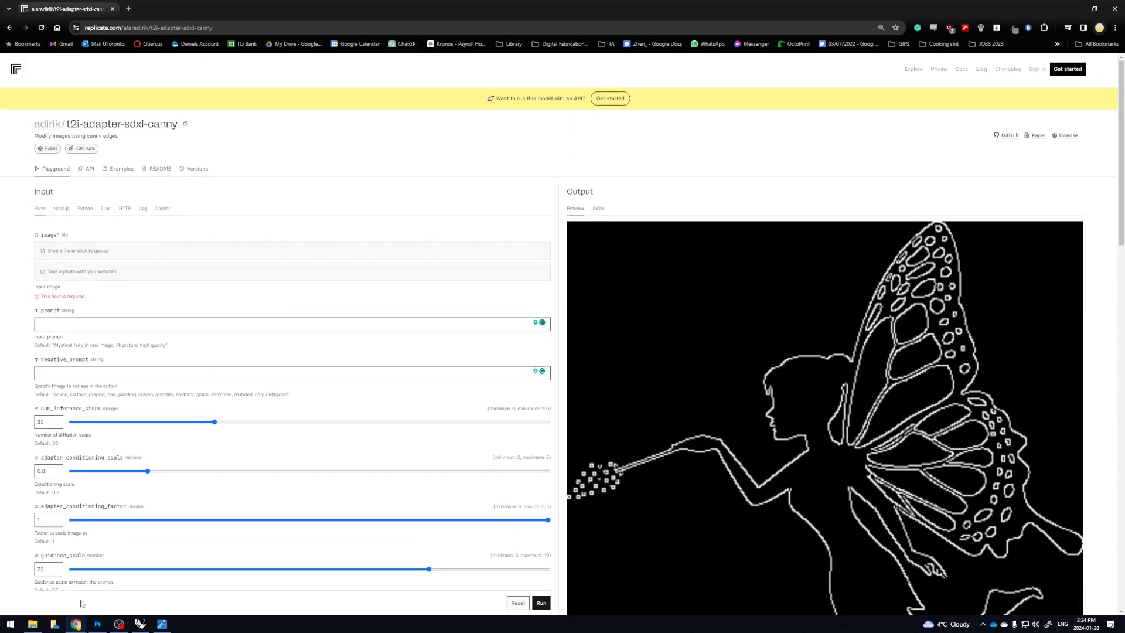
Step: Upload the BASE IMAGE file from the WORKING FILES folder as the model's input image
{"action": "left_click", "coordinate": [33, 623]}
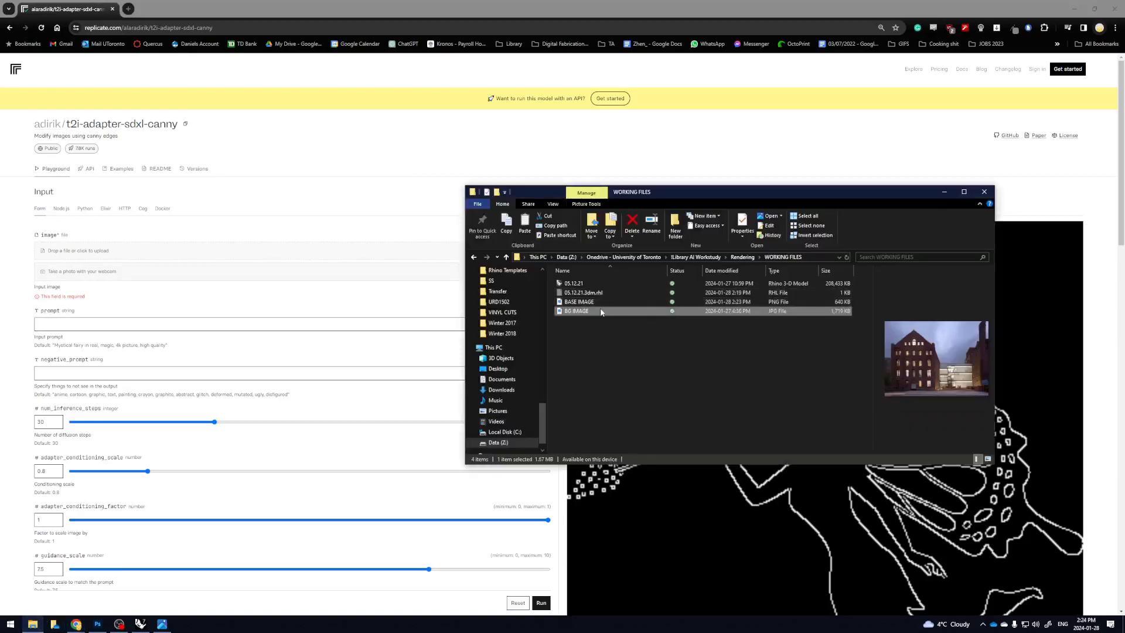
{"action": "left_click_drag", "start_coordinate": [593, 302], "coordinate": [256, 256]}
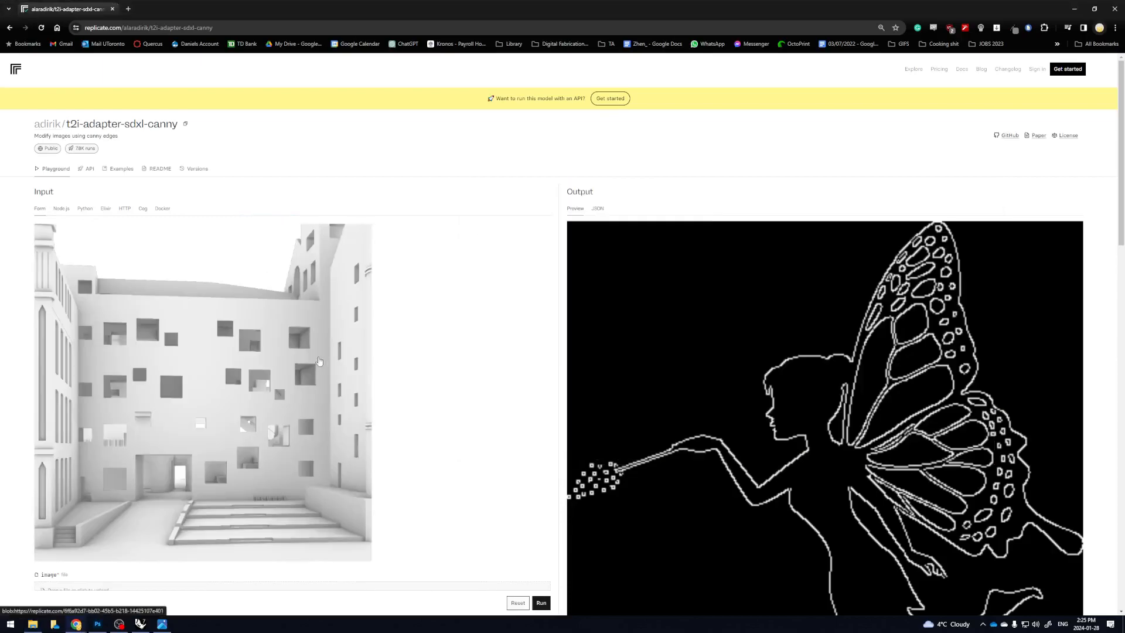
Step: Enter the prompt "Translucent Facade, Polycarbonate, Glowing, SANAA, HD Photography, Evening"
{"action": "scroll", "coordinate": [184, 479], "scroll_direction": "down", "scroll_amount": 3}
{"action": "left_click", "coordinate": [184, 486]}
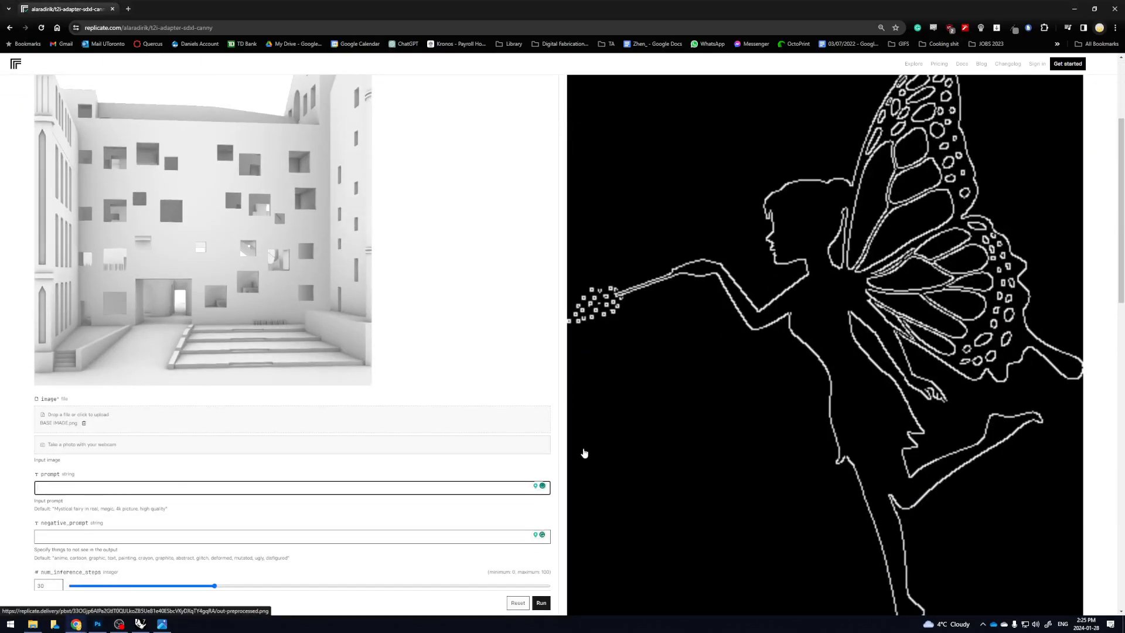
{"action": "type", "text": "Tr"}
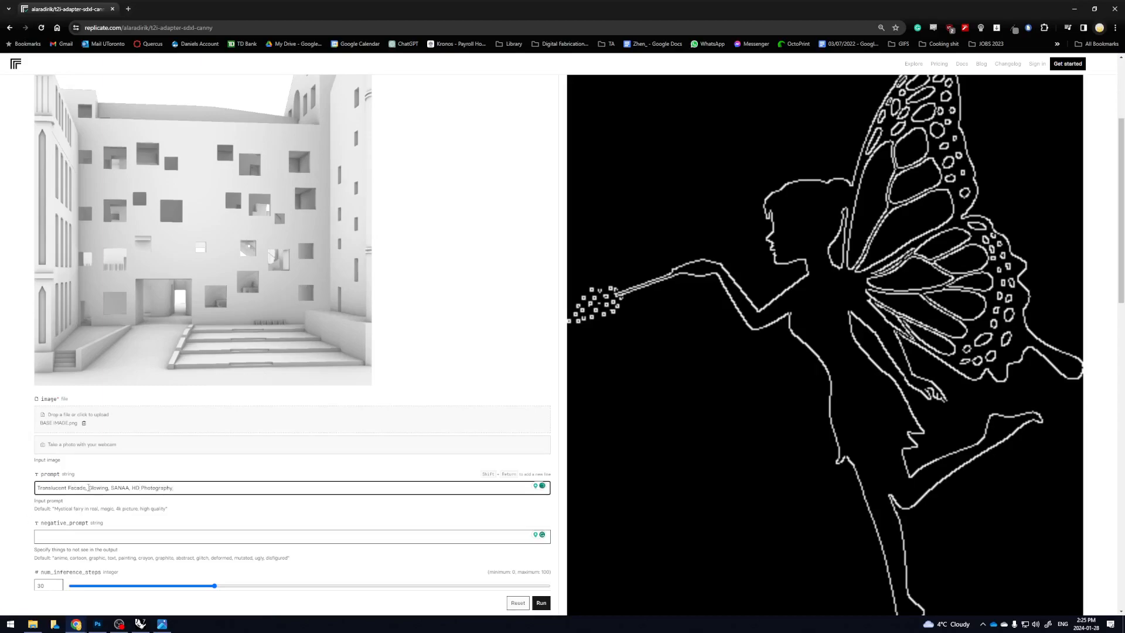
{"action": "type", "text": "Polycarbonate,"}
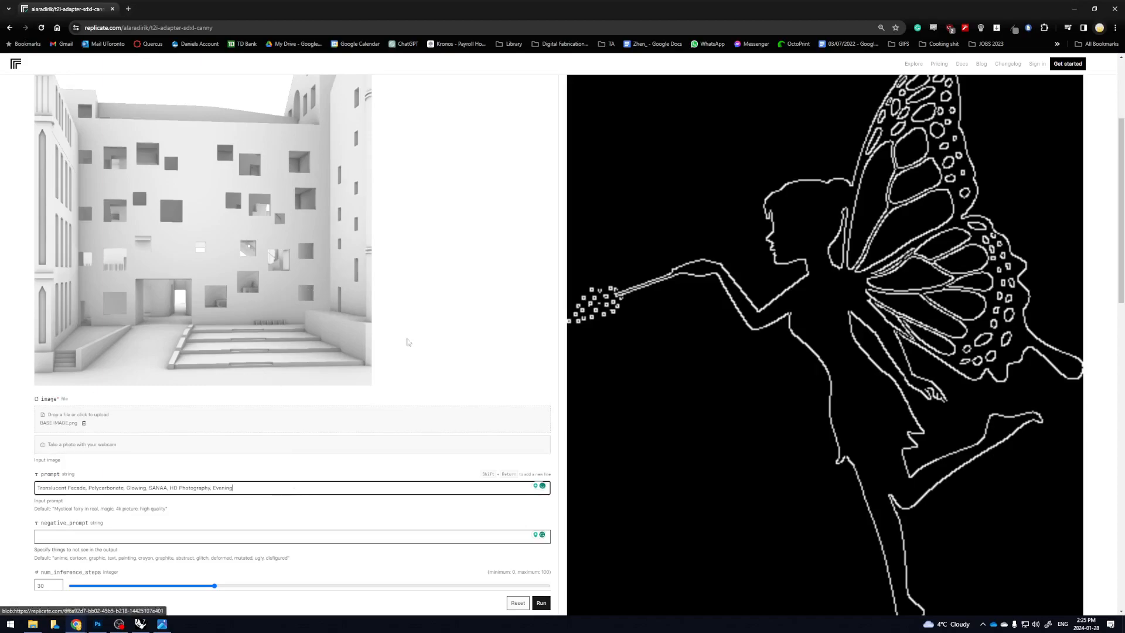
Step: Run the model with the uploaded image and prompt, and show the run's logs
{"action": "scroll", "coordinate": [522, 487], "scroll_direction": "down", "scroll_amount": 1}
{"action": "left_click", "coordinate": [541, 603]}
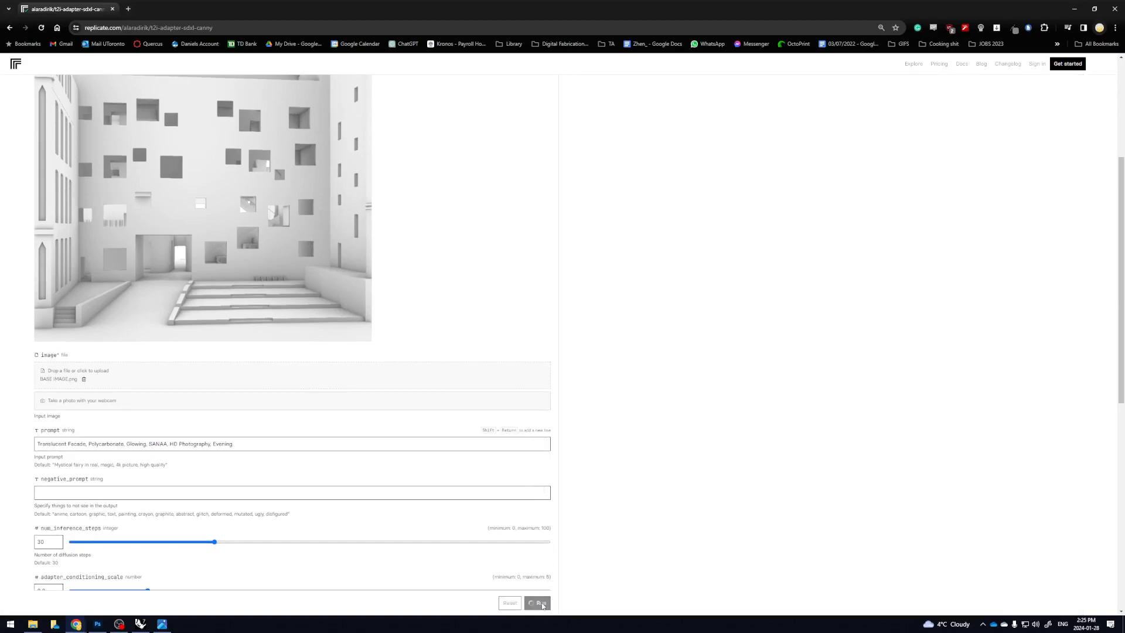
{"action": "scroll", "coordinate": [413, 400], "scroll_direction": "up", "scroll_amount": 2}
{"action": "scroll", "coordinate": [413, 400], "scroll_direction": "up", "scroll_amount": 2}
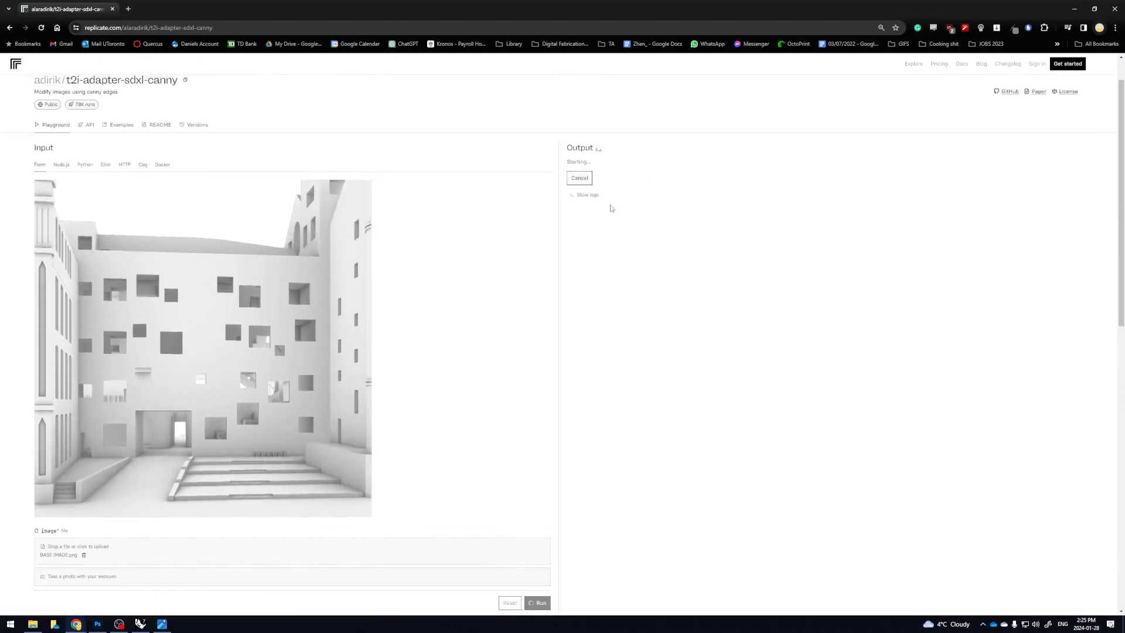
{"action": "left_click", "coordinate": [572, 197]}
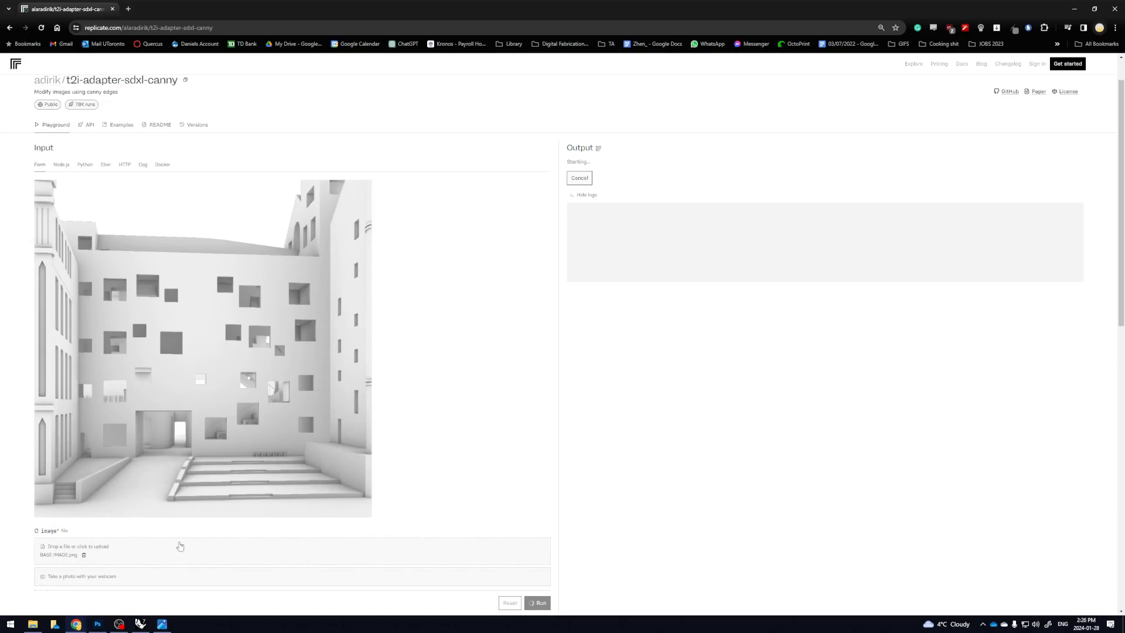
Step: Switch to Photoshop and open BG IMAGE from the WORKING FILES folder
{"action": "left_click", "coordinate": [97, 624]}
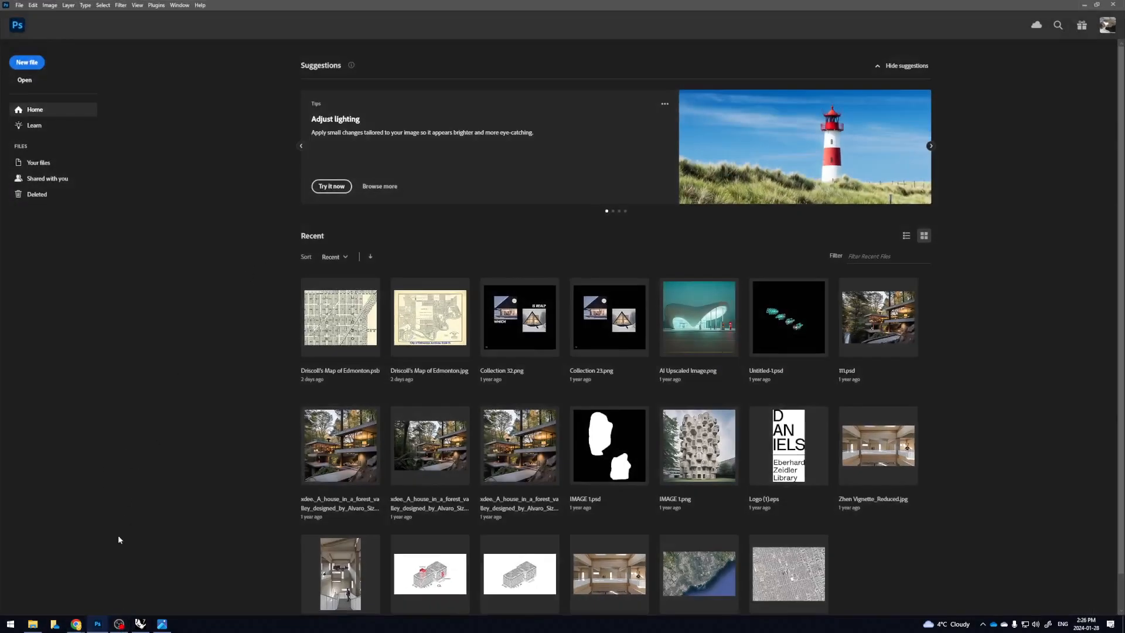
{"action": "left_click", "coordinate": [33, 624]}
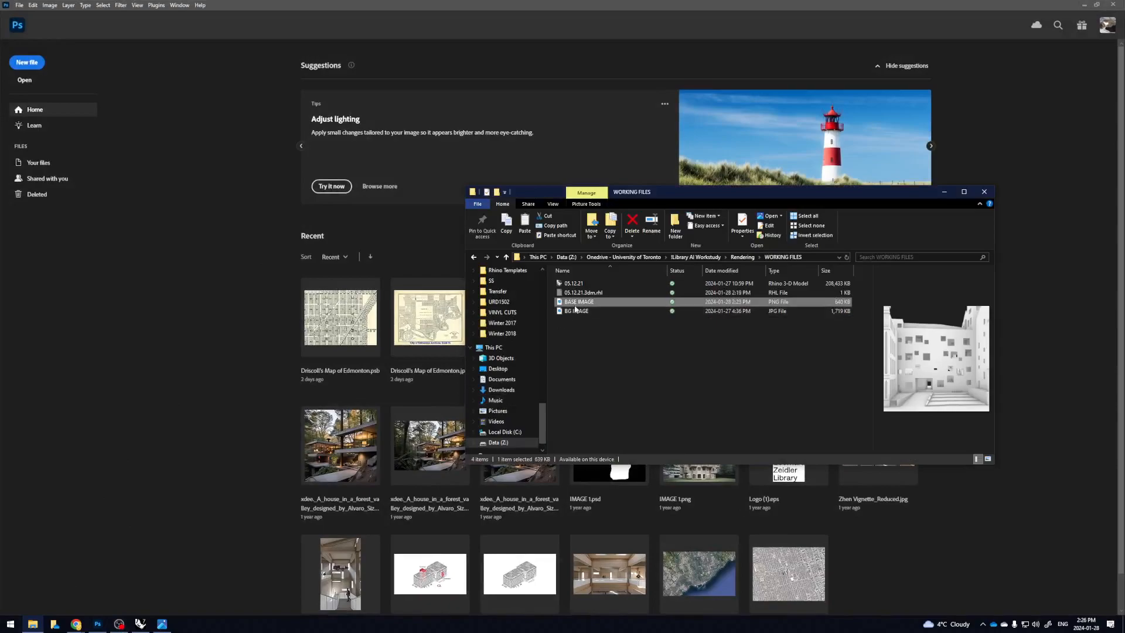
{"action": "left_click", "coordinate": [576, 310]}
{"action": "left_click_drag", "start_coordinate": [575, 311], "coordinate": [385, 242]}
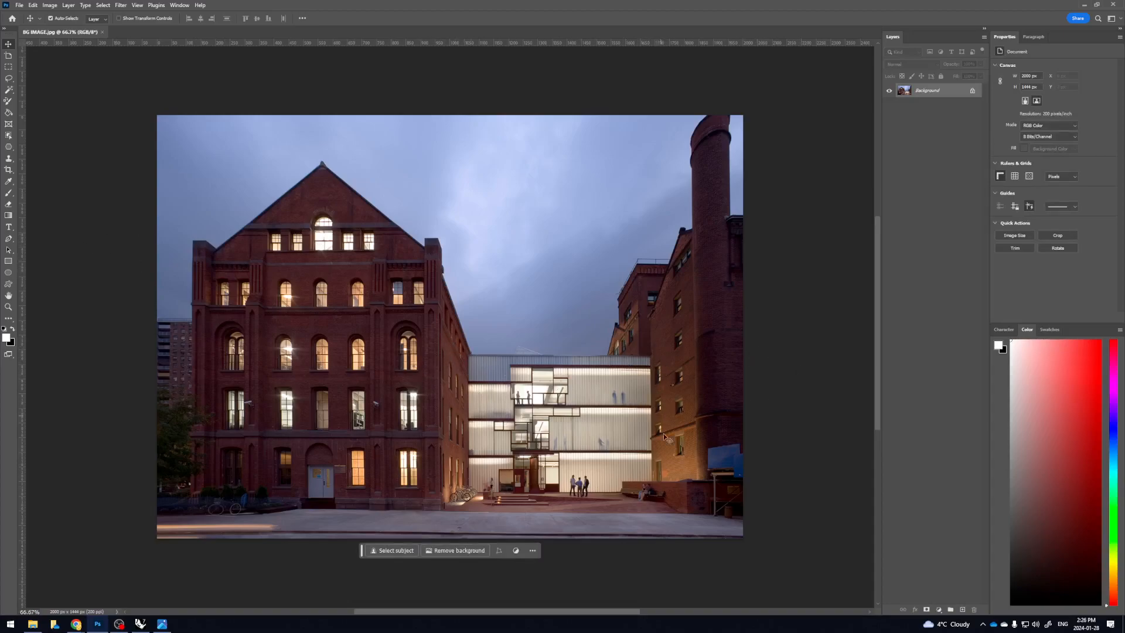
Step: Unlock the Background layer of BG IMAGE so it becomes an editable layer
{"action": "left_click_drag", "start_coordinate": [654, 455], "coordinate": [418, 263]}
{"action": "scroll", "coordinate": [633, 447], "scroll_direction": "up", "scroll_amount": 5}
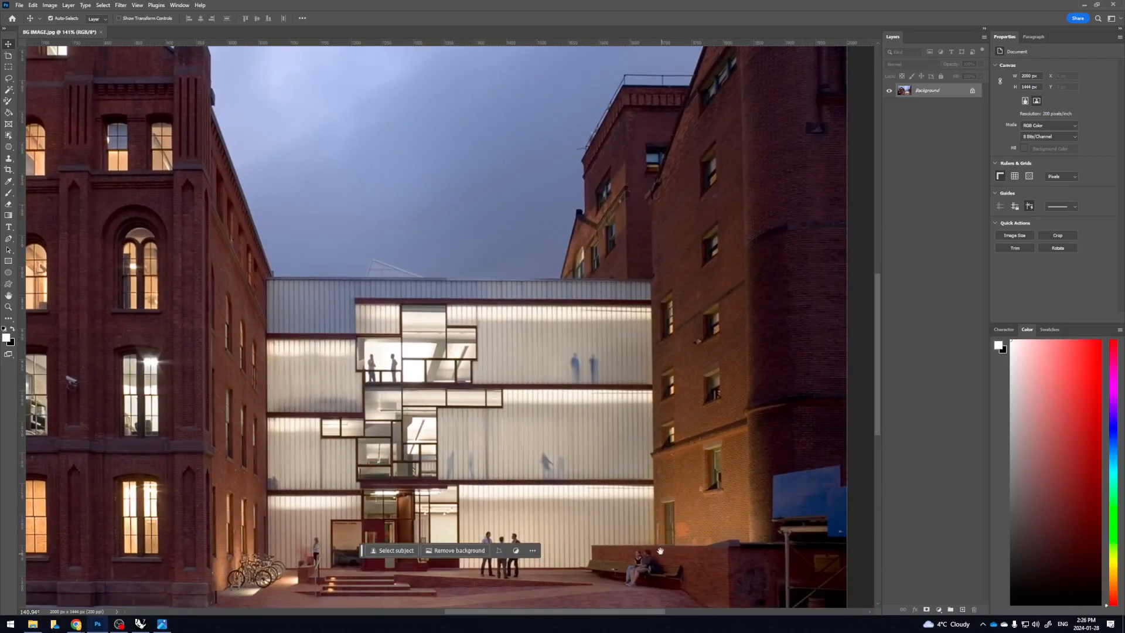
{"action": "left_click_drag", "start_coordinate": [662, 553], "coordinate": [660, 505]}
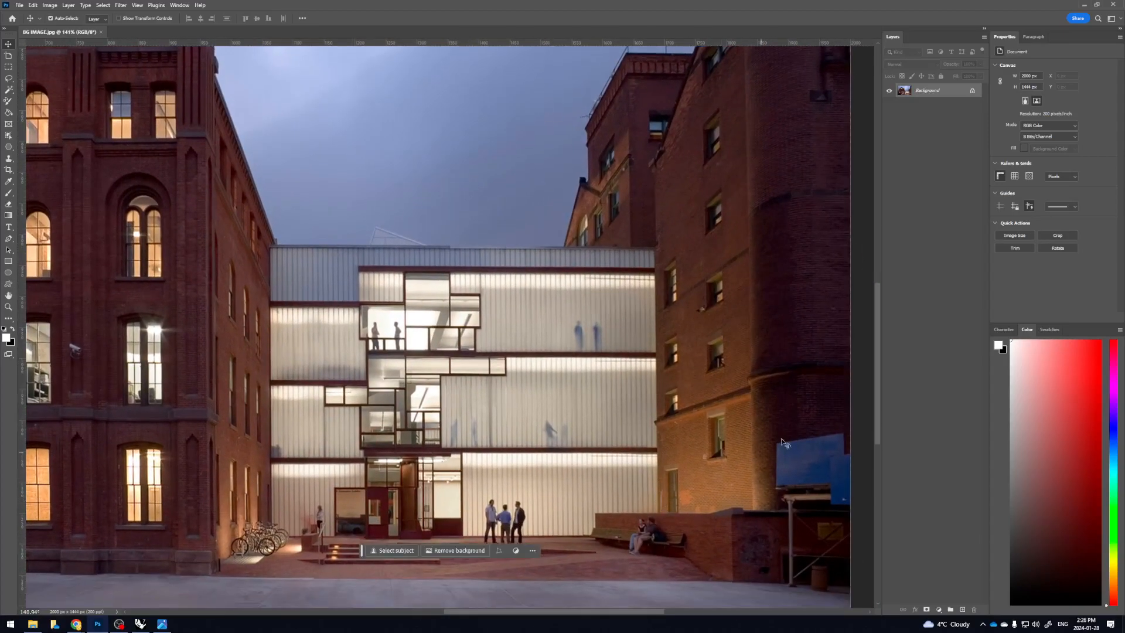
{"action": "left_click", "coordinate": [973, 91]}
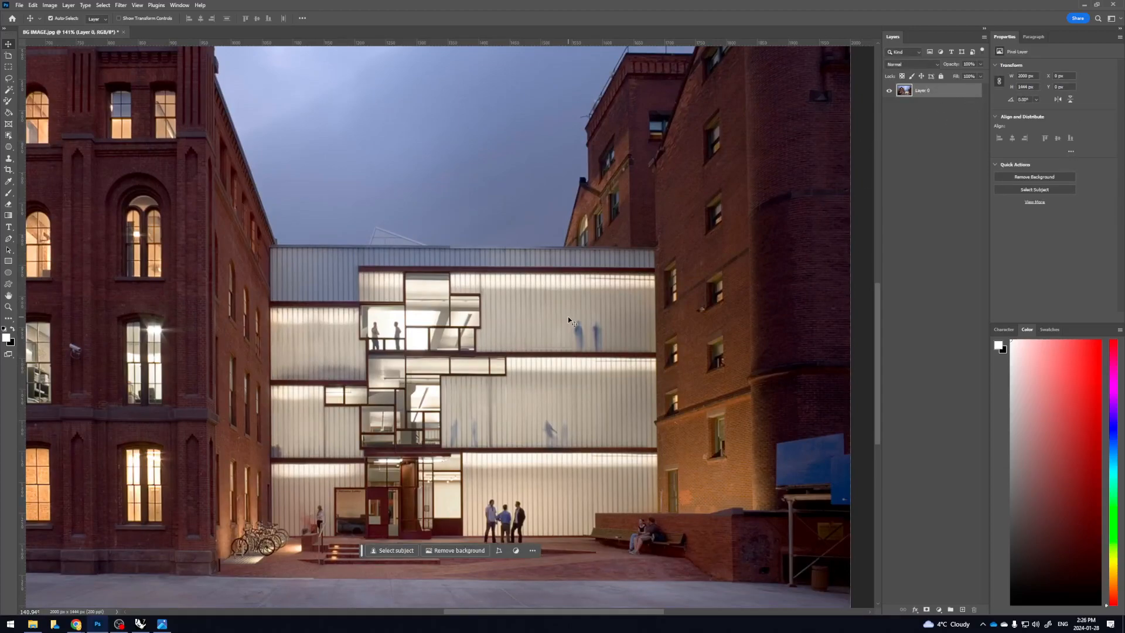
Step: Cut out the glowing central building with a rectangular marquee of about 635 × 480 px and clear the selection
{"action": "key", "text": "m"}
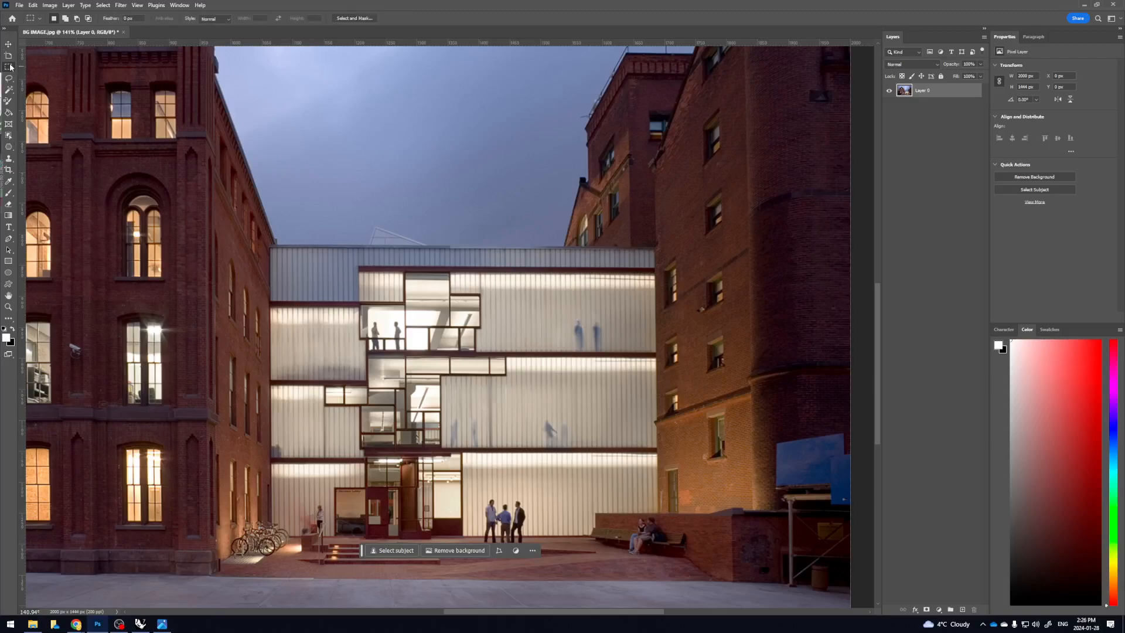
{"action": "left_click_drag", "start_coordinate": [270, 241], "coordinate": [661, 497]}
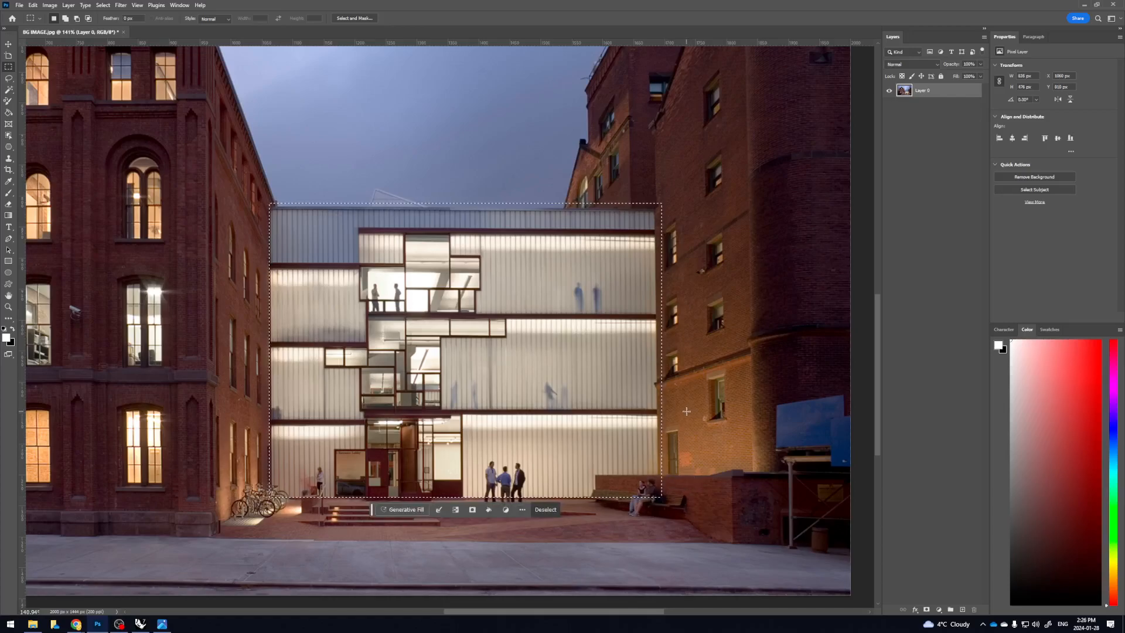
{"action": "key", "text": "Delete"}
{"action": "key", "text": "ctrl+d"}
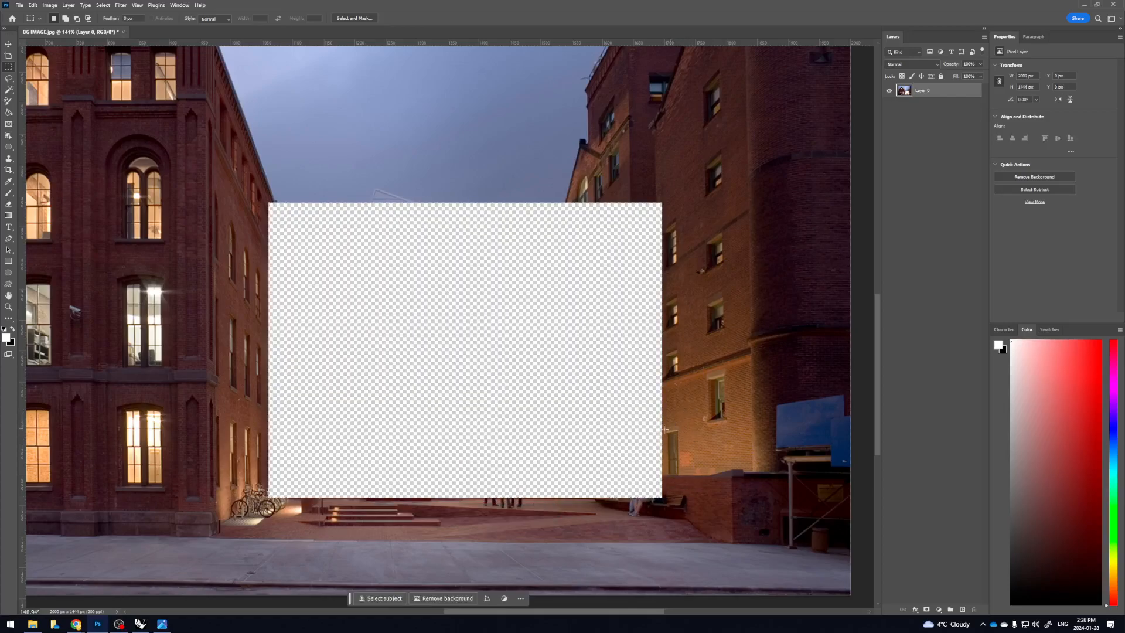
{"action": "key", "text": "v"}
{"action": "left_click", "coordinate": [103, 5]}
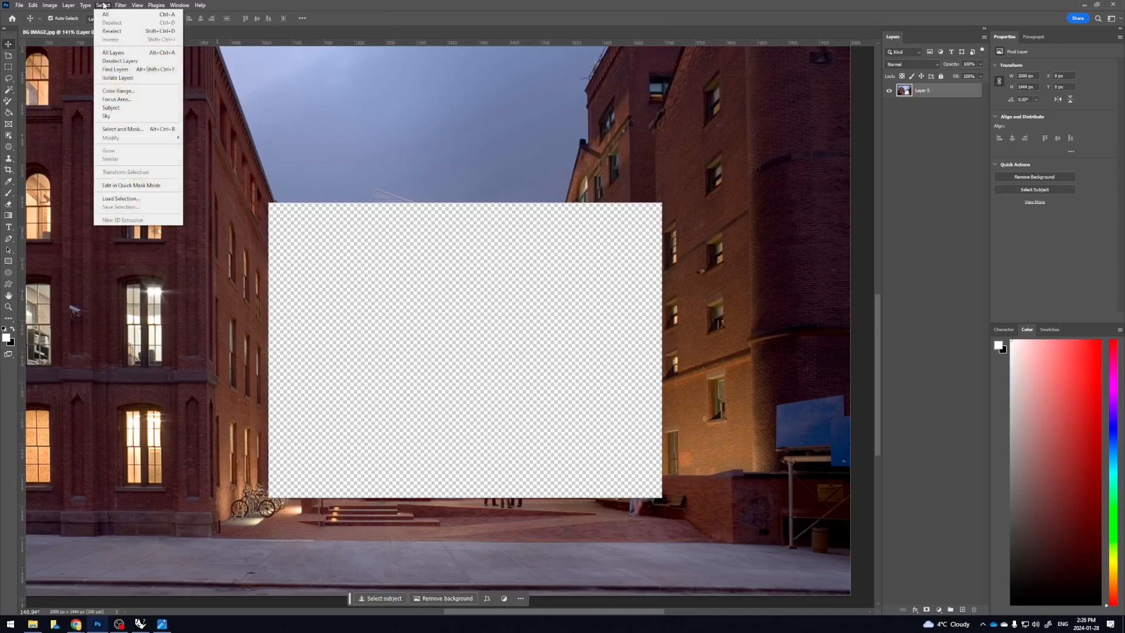
{"action": "left_click", "coordinate": [273, 4]}
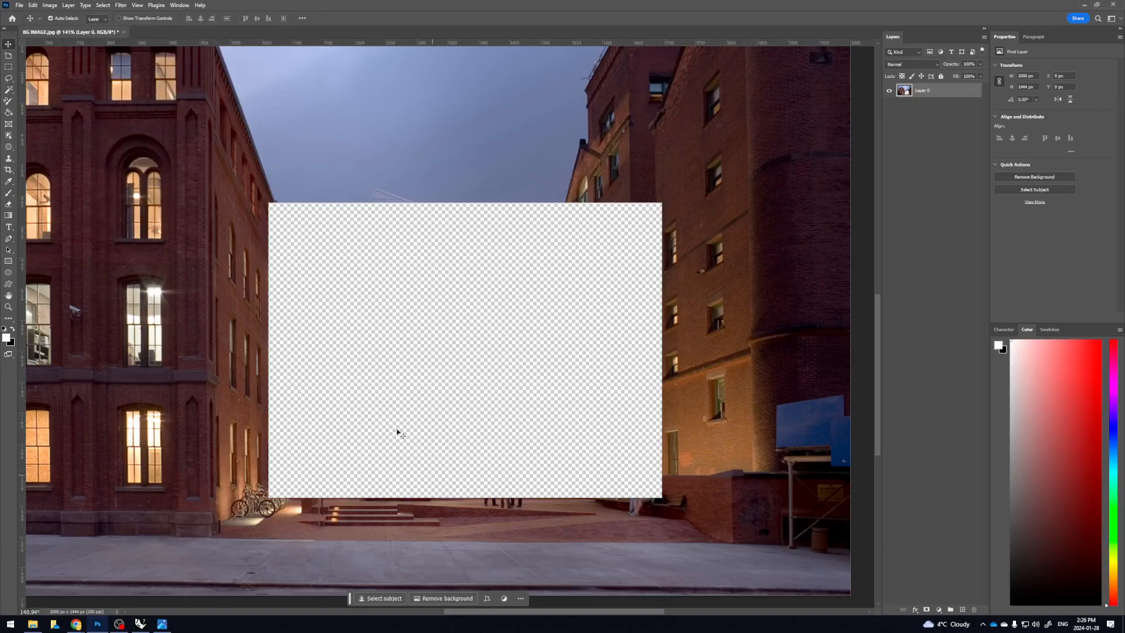
Step: Delete a small rectangle of sky above the cut-out to remove the leftover rooftop structure, then deselect
{"action": "key", "text": "m"}
{"action": "left_click_drag", "start_coordinate": [344, 174], "coordinate": [428, 205]}
{"action": "key", "text": "Delete"}
{"action": "key", "text": "ctrl+d"}
{"action": "key", "text": "v"}
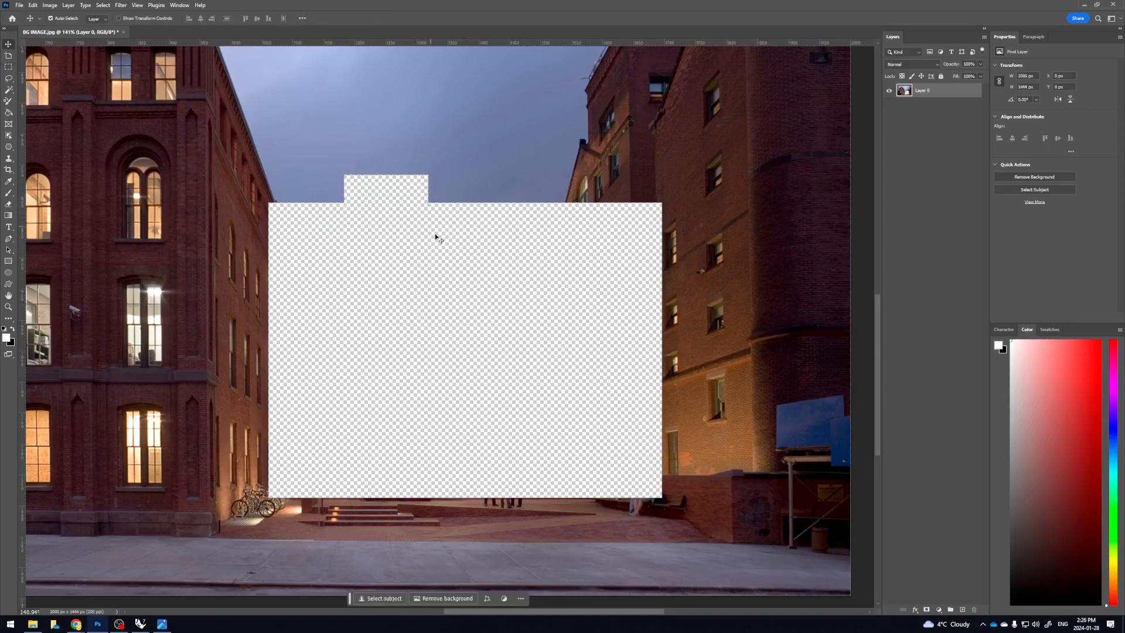
Step: Select a strip about 672 × 19 px along the cut-out's lower edge and delete the remaining feet and ground
{"action": "scroll", "coordinate": [454, 256], "scroll_direction": "left", "scroll_amount": 1}
{"action": "scroll", "coordinate": [454, 256], "scroll_direction": "down", "scroll_amount": 1}
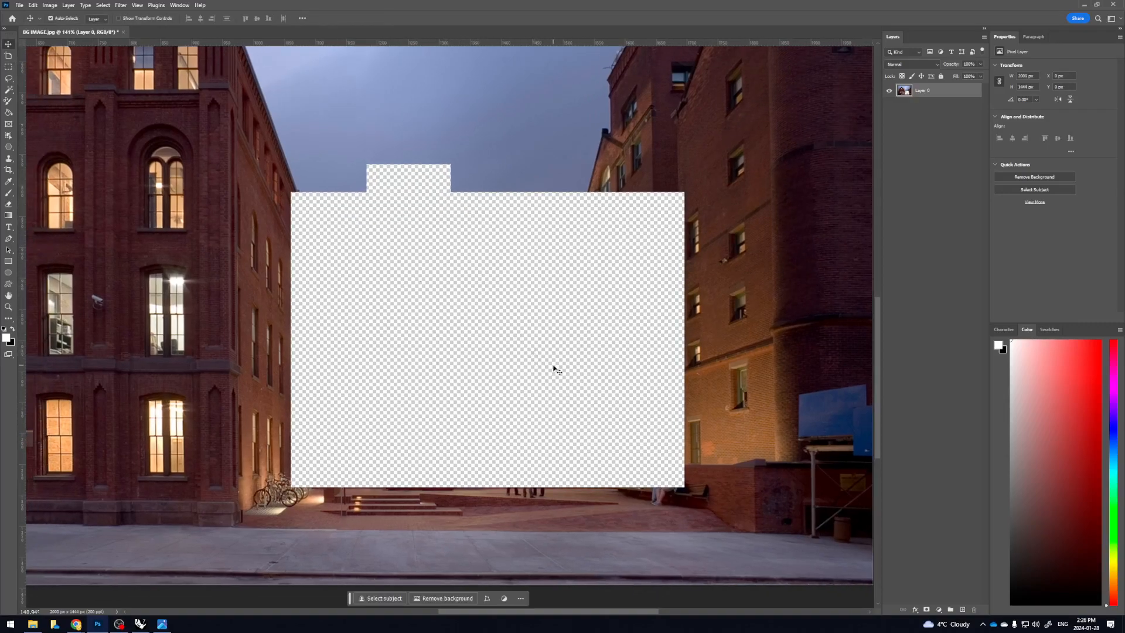
{"action": "key", "text": "m"}
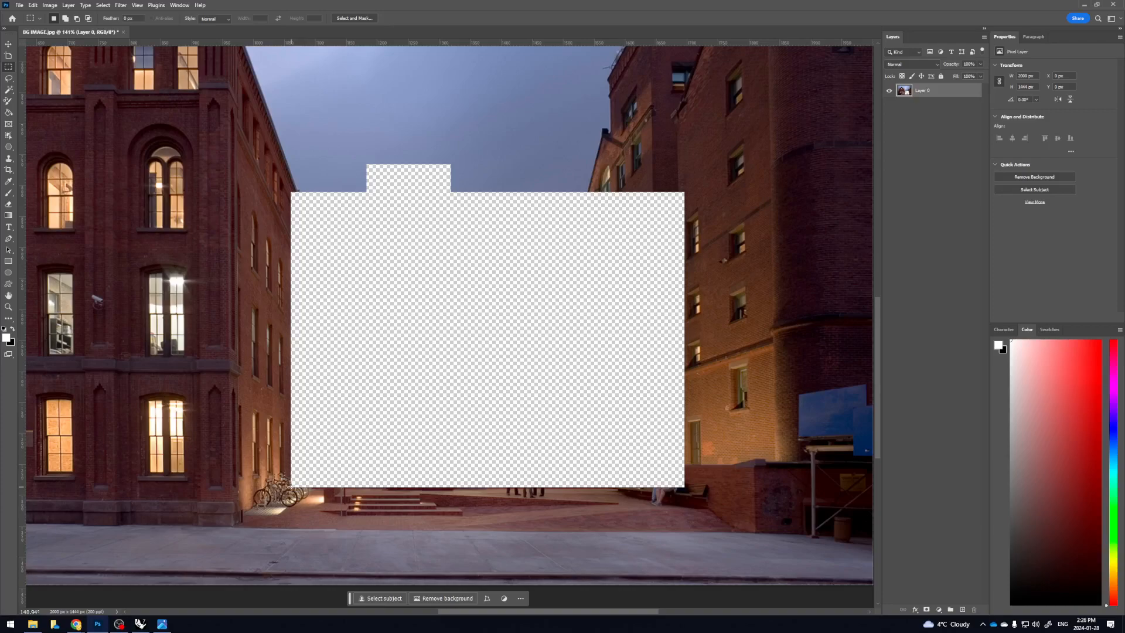
{"action": "left_click_drag", "start_coordinate": [292, 486], "coordinate": [707, 498]}
{"action": "key", "text": "Delete"}
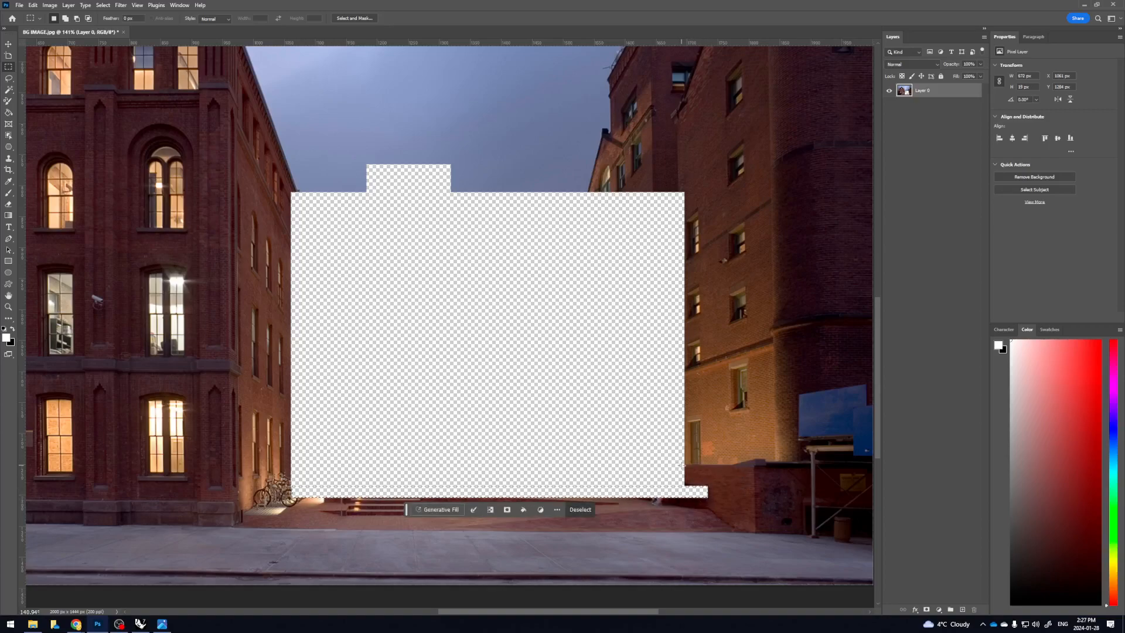
Step: Delete a small rectangle of paving below the cut-out's lower-right edge, clear the selection and check the cut-out's edges
{"action": "left_click_drag", "start_coordinate": [670, 480], "coordinate": [647, 507]}
{"action": "key", "text": "Delete"}
{"action": "key", "text": "ctrl+d"}
{"action": "key", "text": "v"}
{"action": "left_click_drag", "start_coordinate": [475, 495], "coordinate": [529, 478]}
{"action": "scroll", "coordinate": [366, 487], "scroll_direction": "up", "scroll_amount": 5}
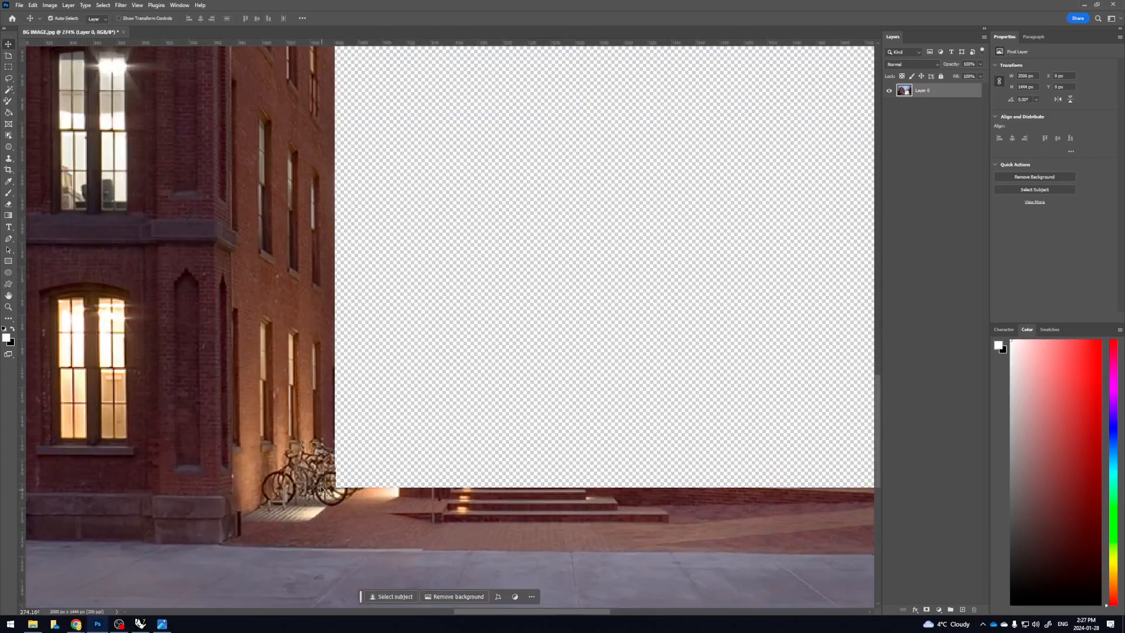
{"action": "scroll", "coordinate": [392, 482], "scroll_direction": "down", "scroll_amount": 5}
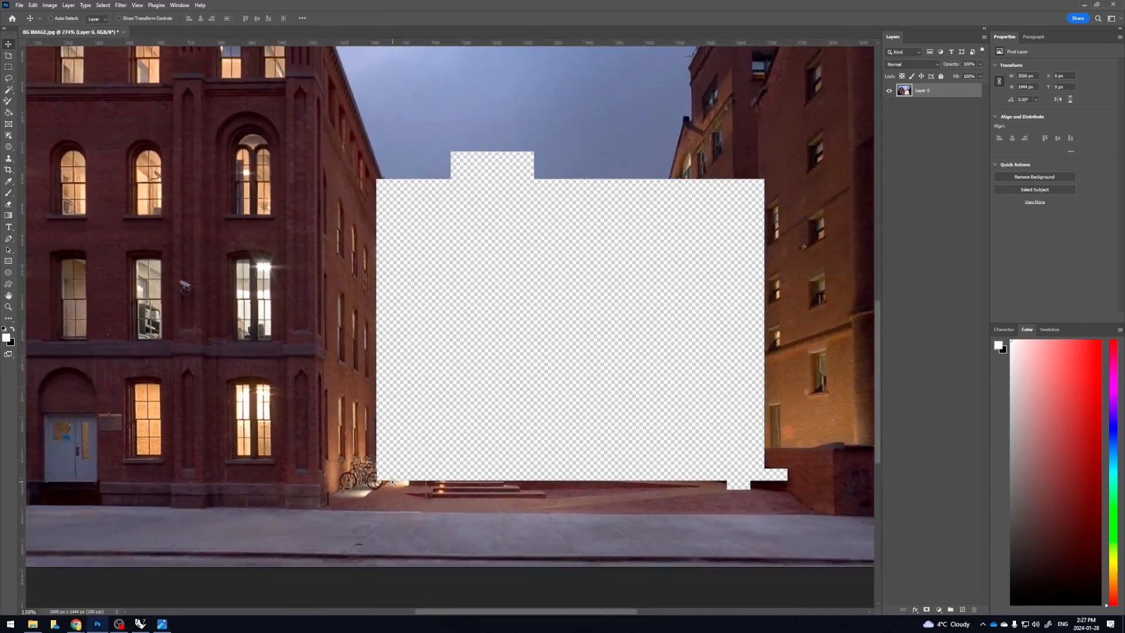
{"action": "scroll", "coordinate": [393, 482], "scroll_direction": "right", "scroll_amount": 3}
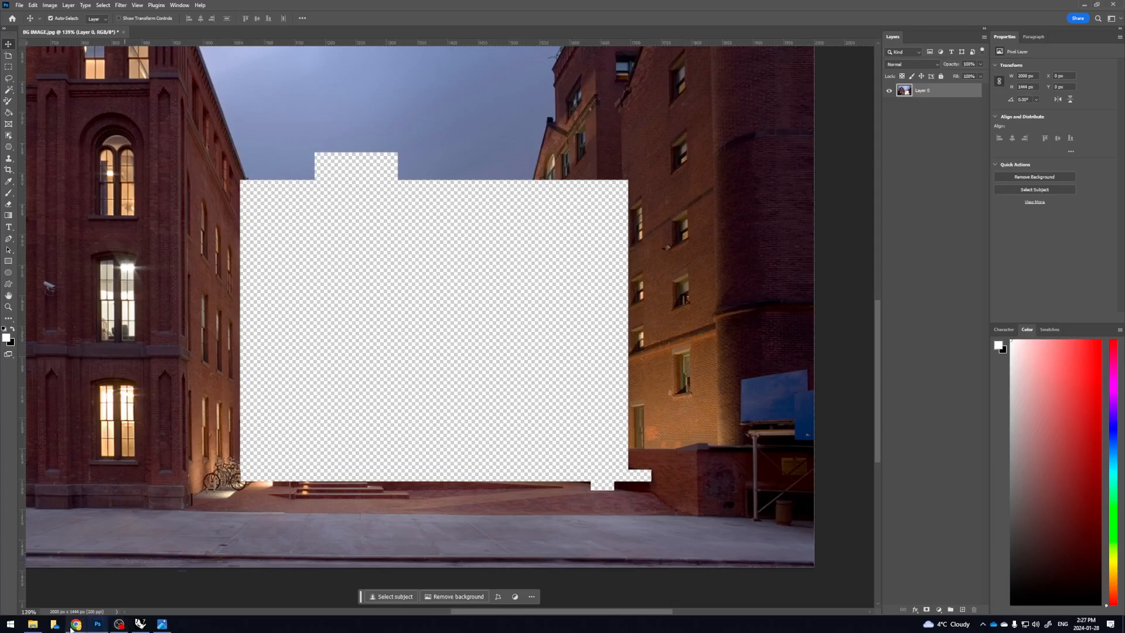
Step: Check the progress of the canny generation on Replicate and return to the background photo in Photoshop
{"action": "mouse_move", "coordinate": [73, 626]}
{"action": "left_click", "coordinate": [133, 597]}
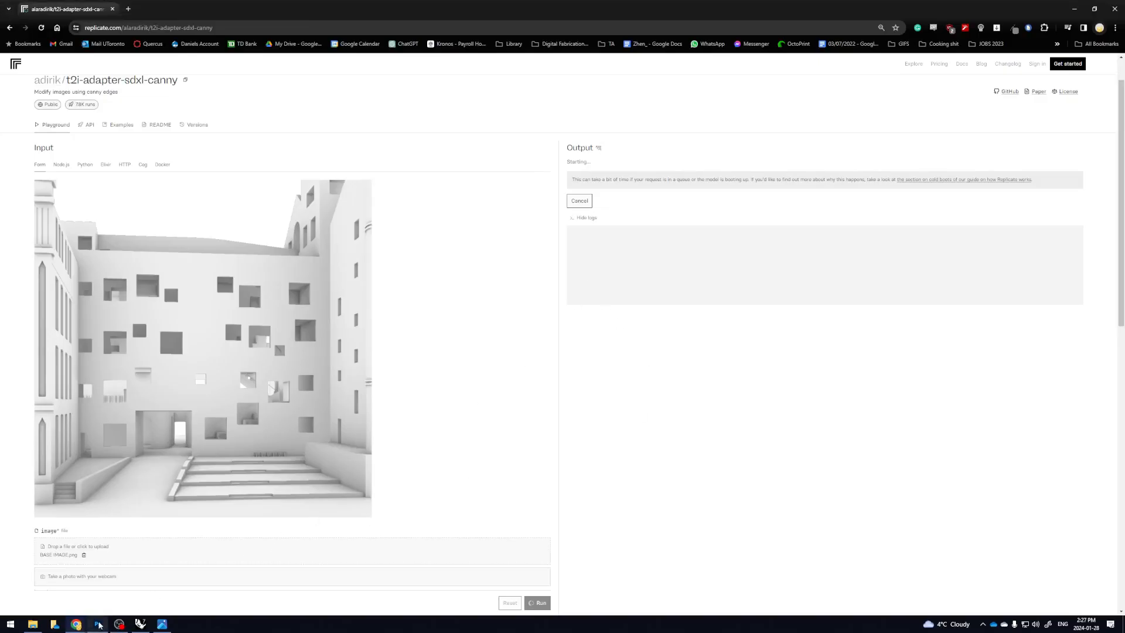
{"action": "mouse_move", "coordinate": [99, 626]}
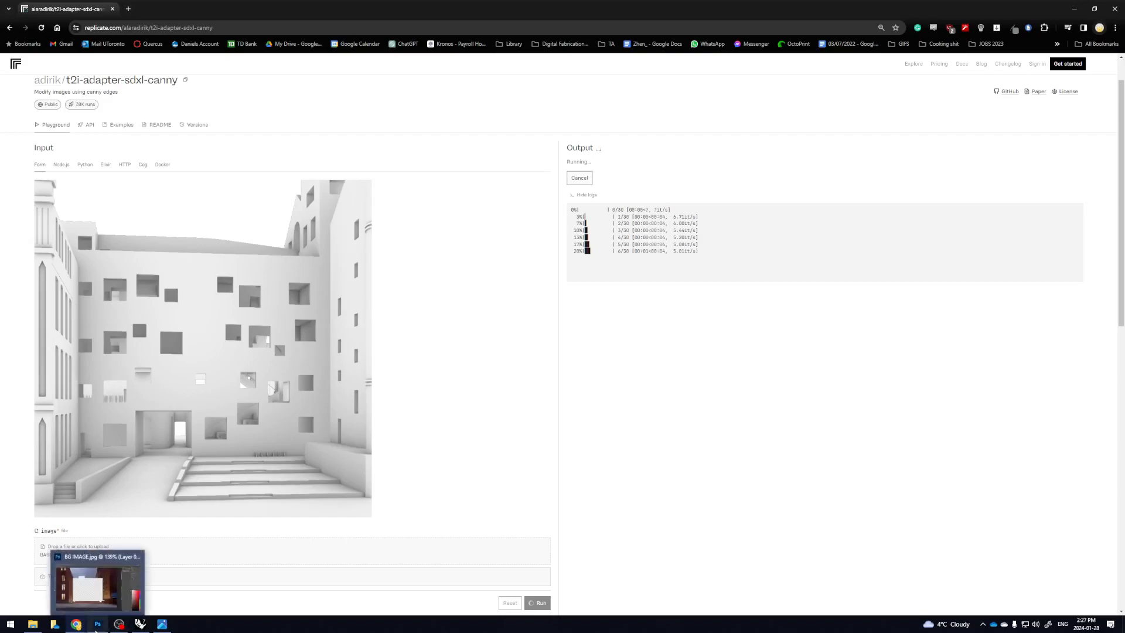
{"action": "left_click", "coordinate": [97, 583]}
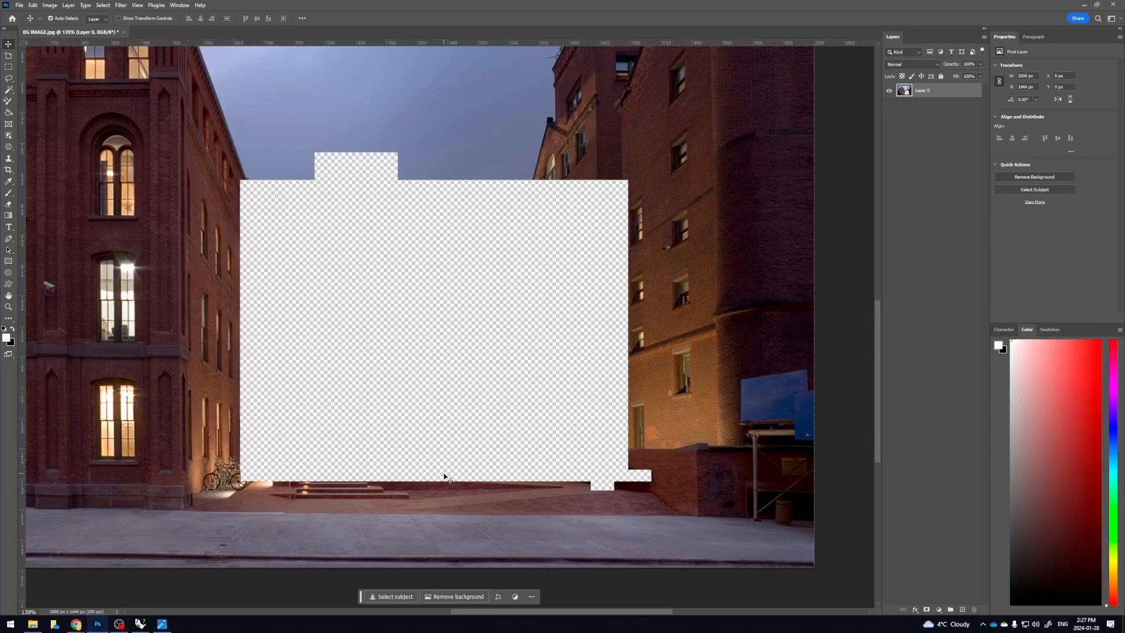
{"action": "scroll", "coordinate": [445, 476], "scroll_direction": "down", "scroll_amount": 5}
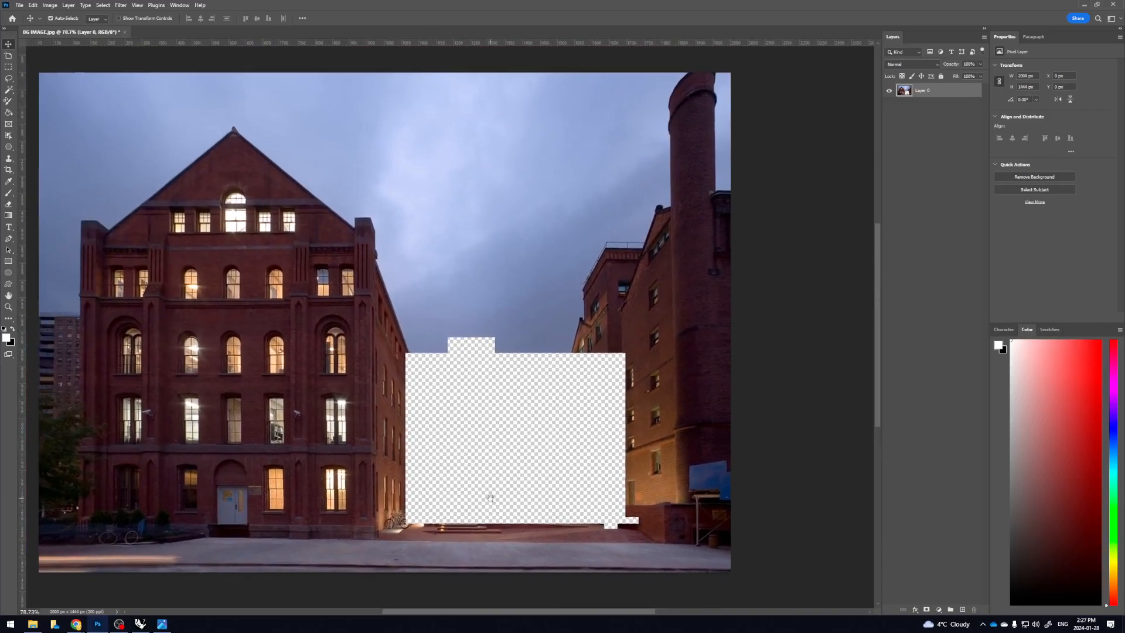
{"action": "left_click_drag", "start_coordinate": [491, 498], "coordinate": [507, 503]}
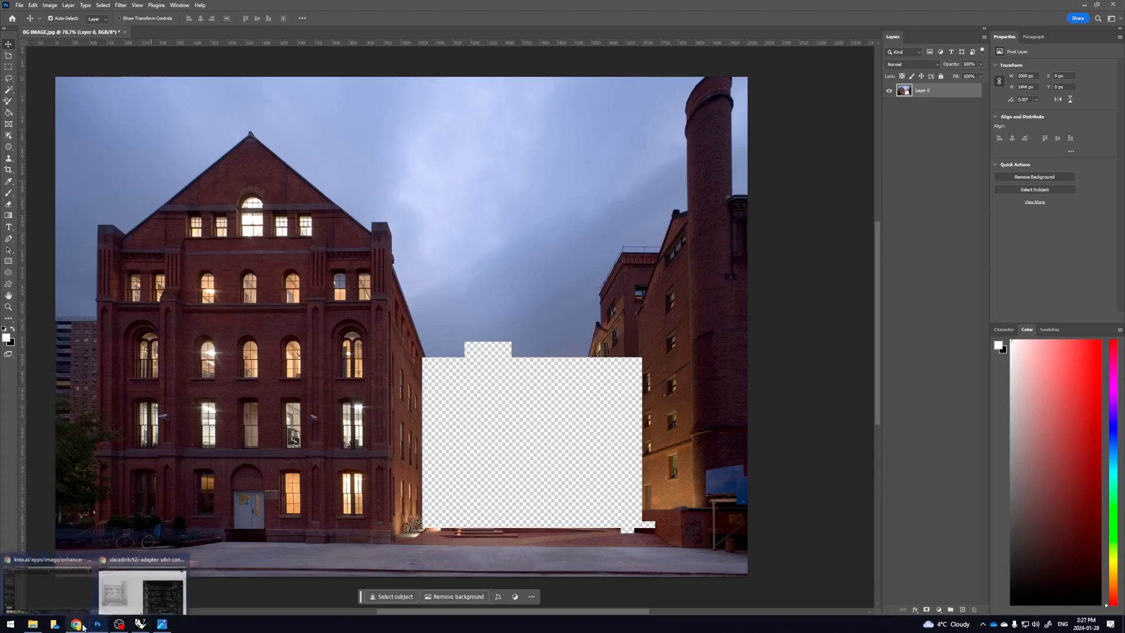
Step: Switch to the Replicate page in Chrome and compare the canny edge output with the uploaded base image
{"action": "left_click", "coordinate": [136, 594]}
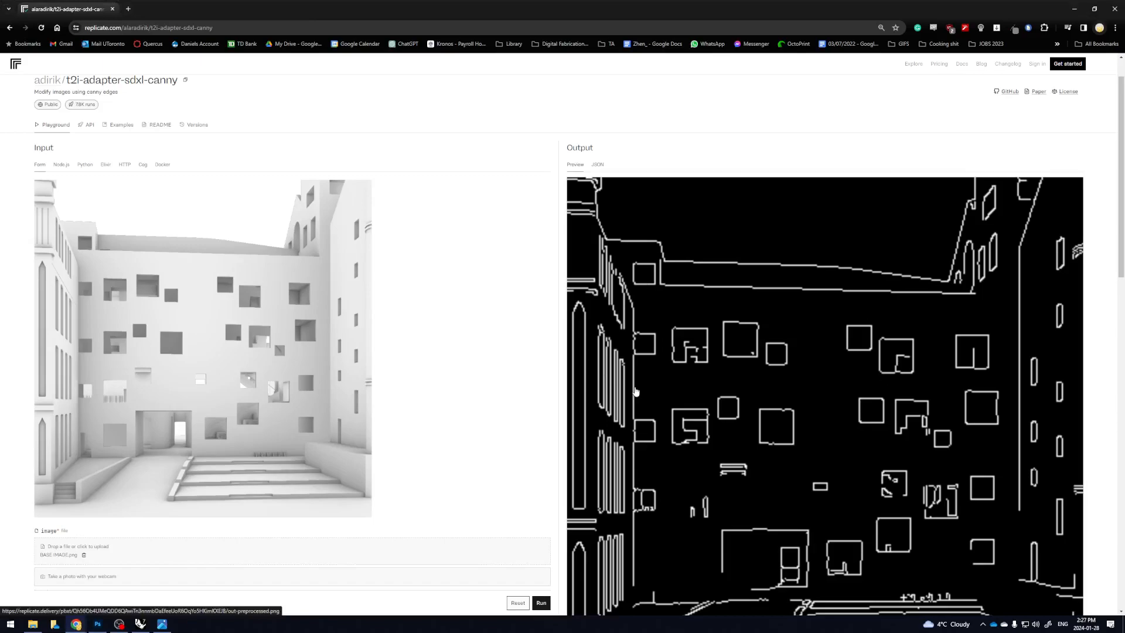
{"action": "scroll", "coordinate": [636, 387], "scroll_direction": "down", "scroll_amount": 2}
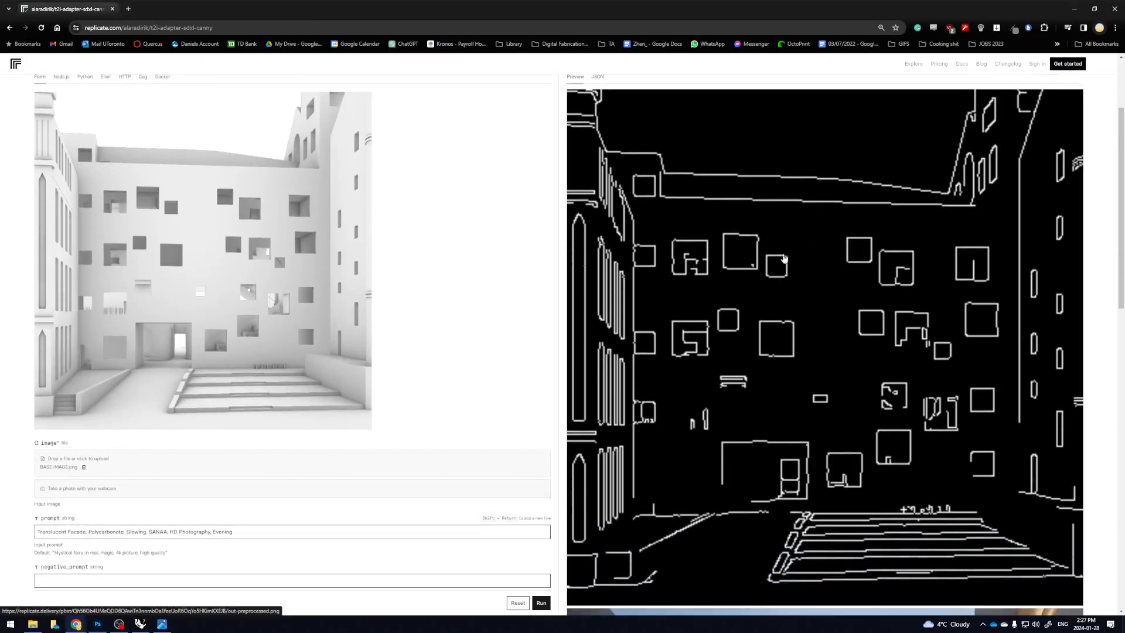
{"action": "scroll", "coordinate": [754, 303], "scroll_direction": "up", "scroll_amount": 1}
{"action": "scroll", "coordinate": [695, 174], "scroll_direction": "down", "scroll_amount": 2}
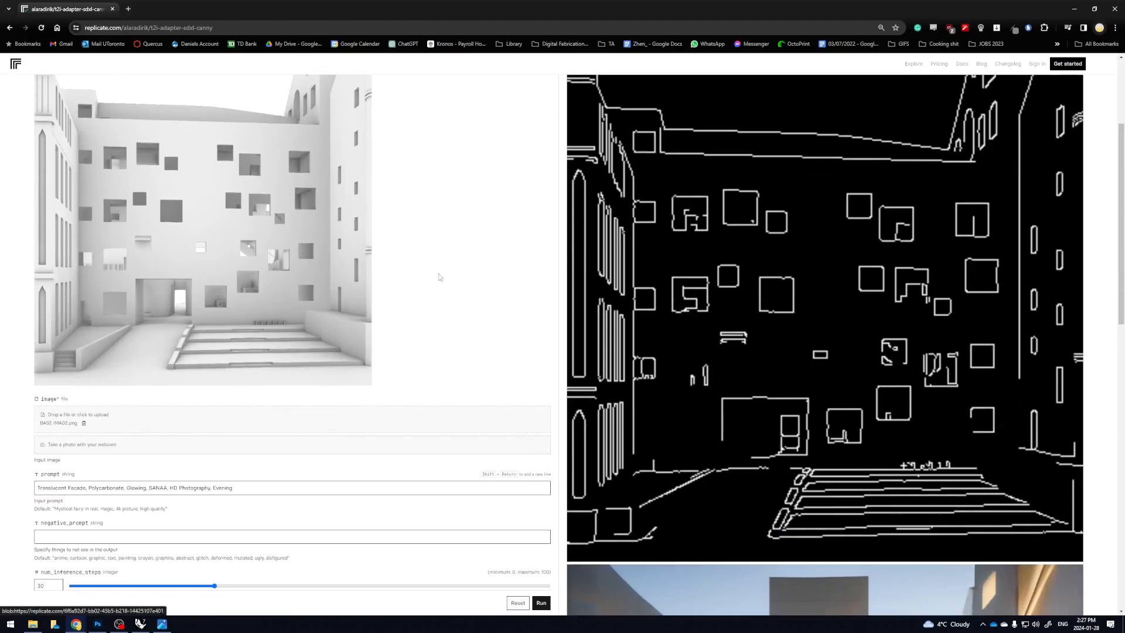
{"action": "scroll", "coordinate": [738, 447], "scroll_direction": "up", "scroll_amount": 1}
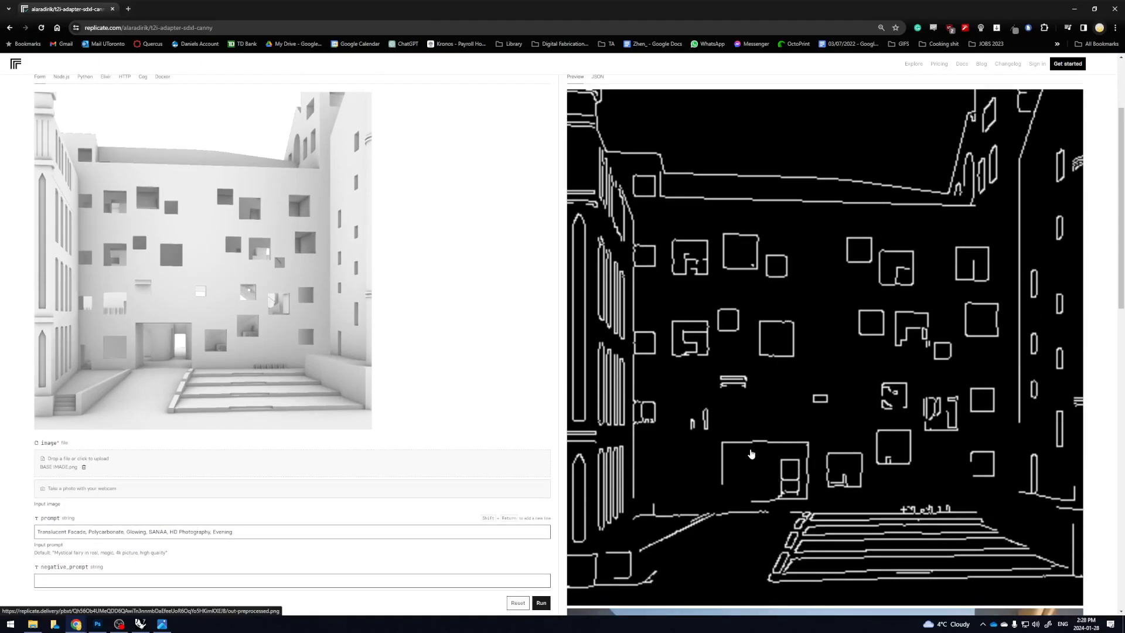
{"action": "scroll", "coordinate": [752, 455], "scroll_direction": "up", "scroll_amount": 2}
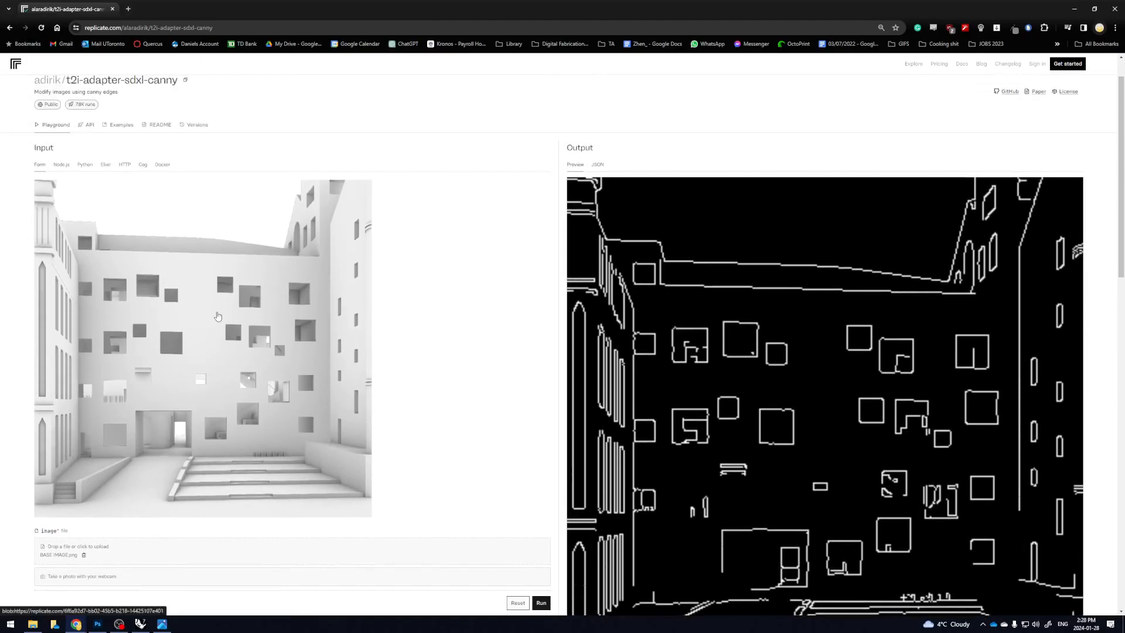
{"action": "mouse_move", "coordinate": [103, 630]}
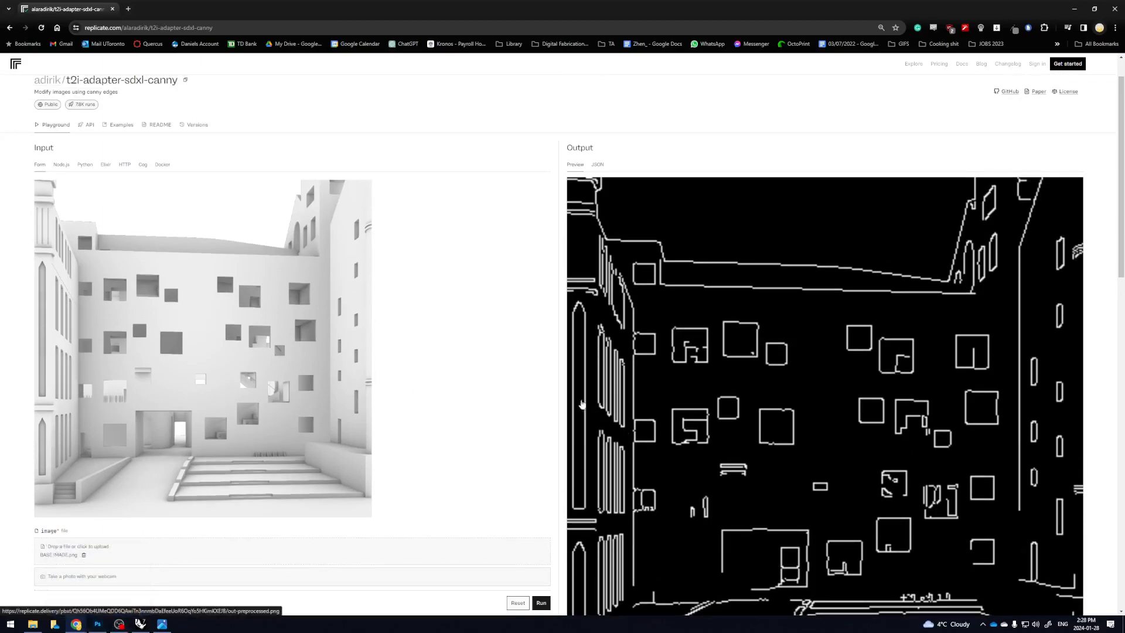
{"action": "scroll", "coordinate": [561, 385], "scroll_direction": "down", "scroll_amount": 2}
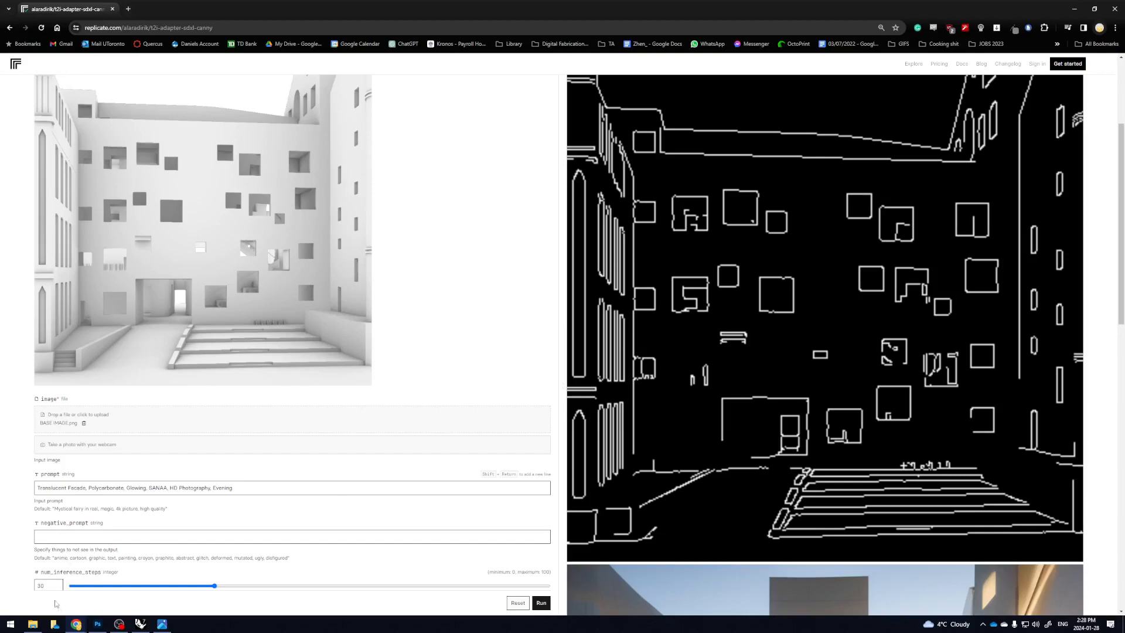
Step: Switch to Rhino, set the perspective viewport's display mode to Pen, and minimise Rhino
{"action": "left_click", "coordinate": [140, 624]}
{"action": "left_click", "coordinate": [31, 86]}
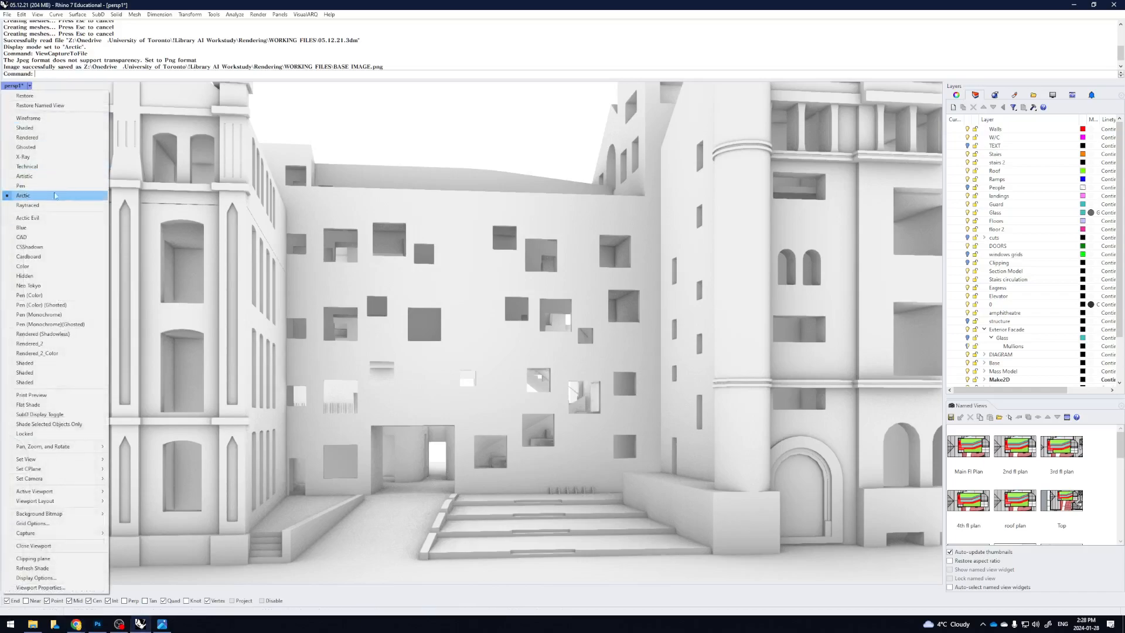
{"action": "left_click", "coordinate": [36, 189]}
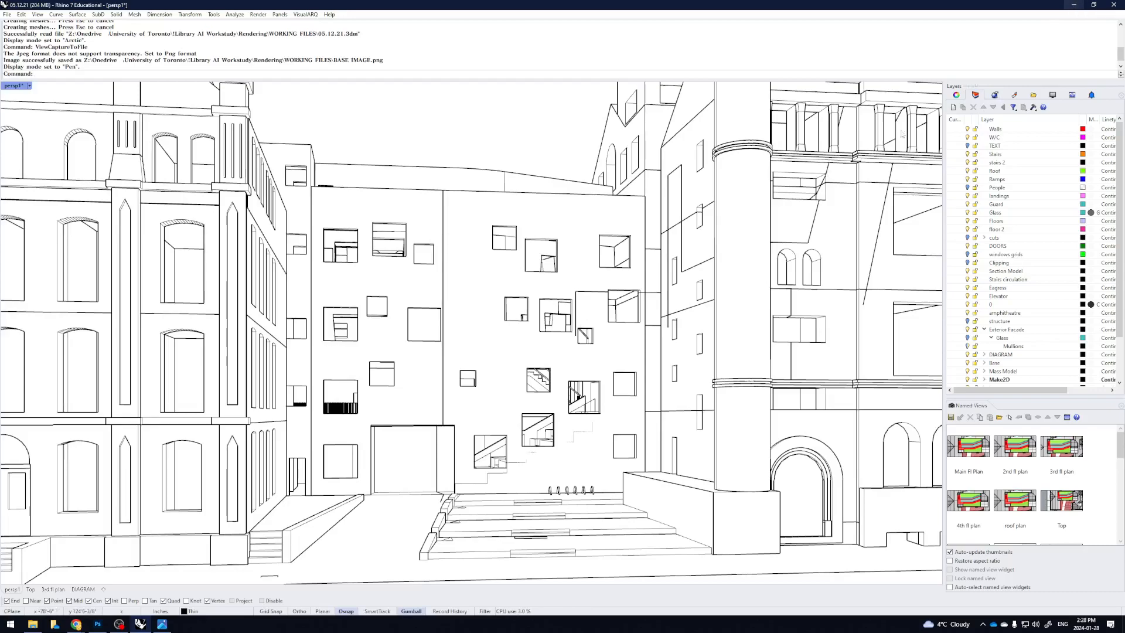
{"action": "left_click", "coordinate": [1071, 7]}
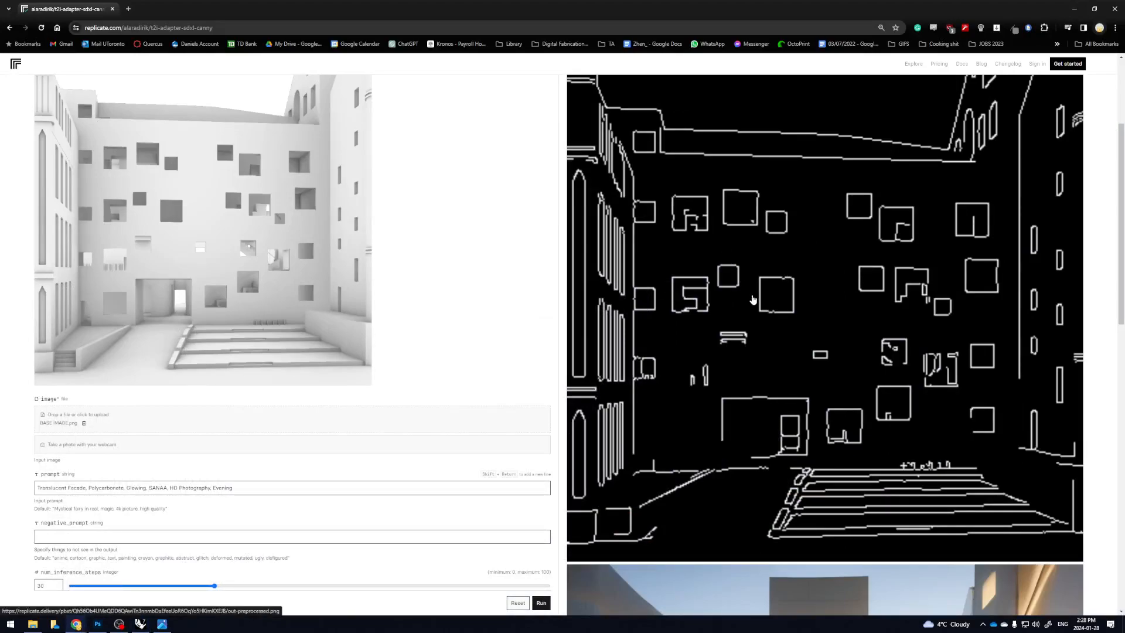
Step: Examine the generated facade render against the uploaded base image and the canny edge map
{"action": "scroll", "coordinate": [439, 362], "scroll_direction": "up", "scroll_amount": 1}
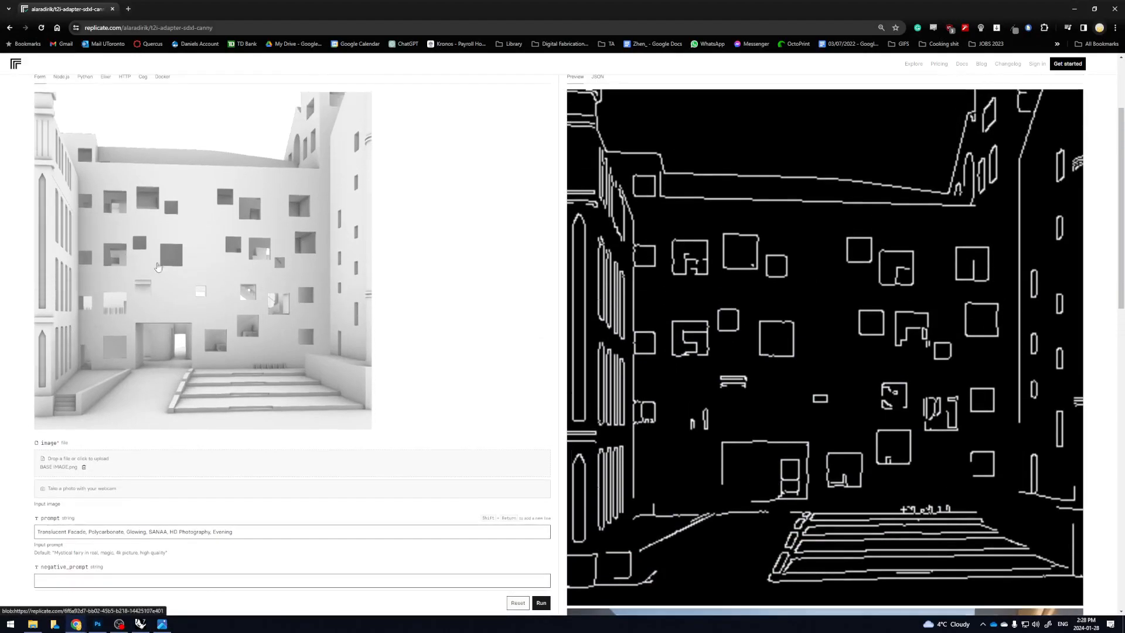
{"action": "scroll", "coordinate": [566, 363], "scroll_direction": "down", "scroll_amount": 3}
{"action": "scroll", "coordinate": [566, 364], "scroll_direction": "down", "scroll_amount": 6}
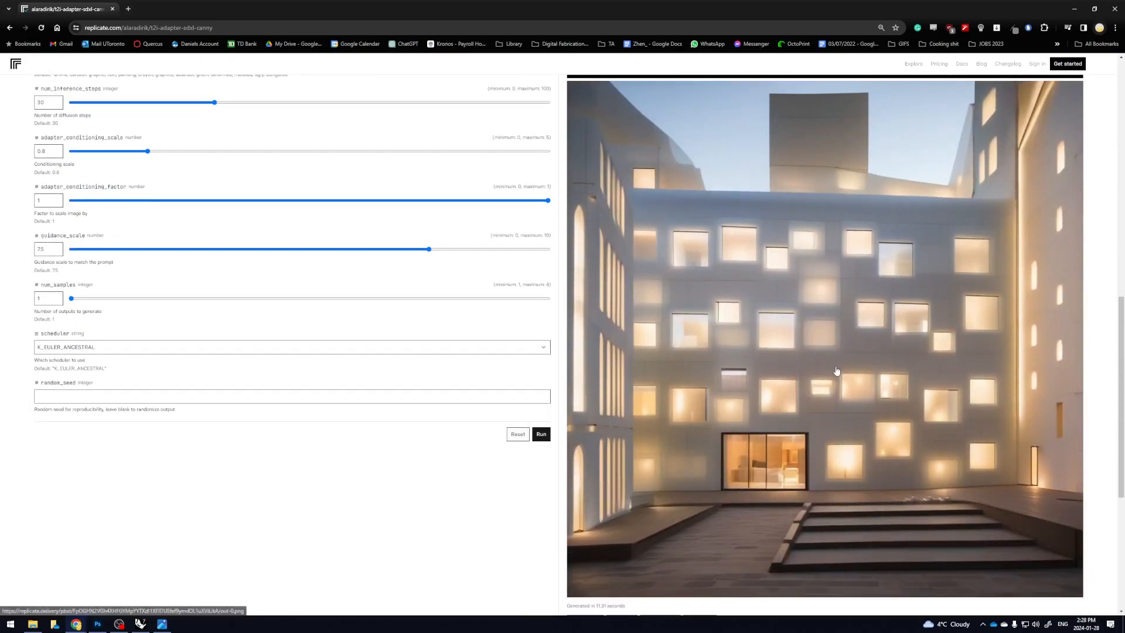
{"action": "scroll", "coordinate": [836, 370], "scroll_direction": "up", "scroll_amount": 3}
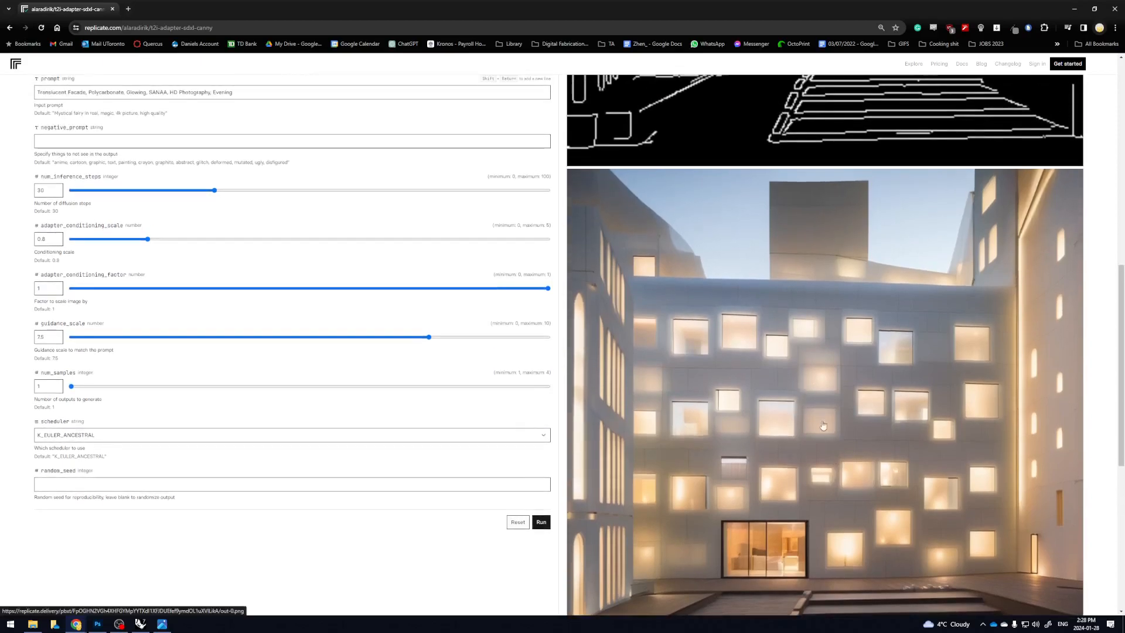
{"action": "scroll", "coordinate": [865, 406], "scroll_direction": "up", "scroll_amount": 6}
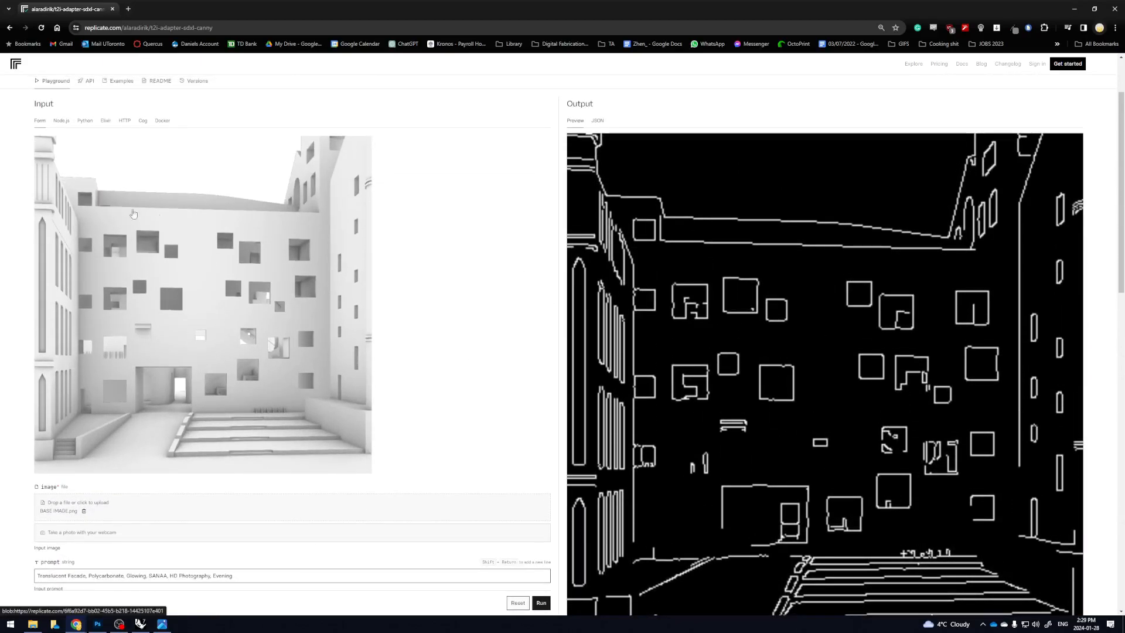
{"action": "scroll", "coordinate": [267, 305], "scroll_direction": "down", "scroll_amount": 9}
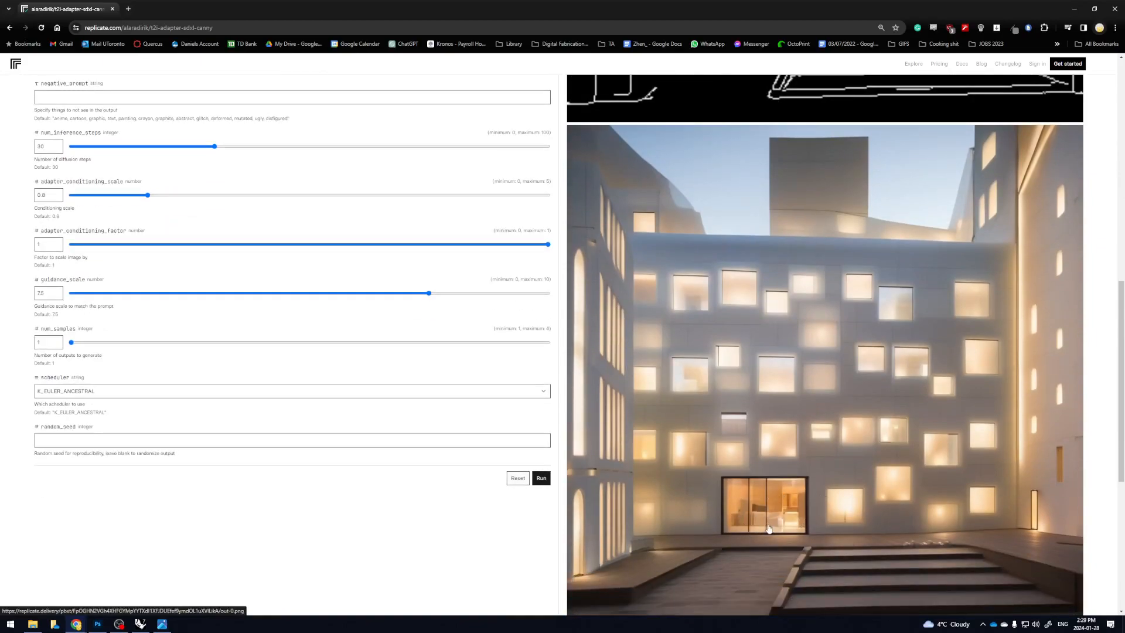
{"action": "scroll", "coordinate": [773, 531], "scroll_direction": "down", "scroll_amount": 1}
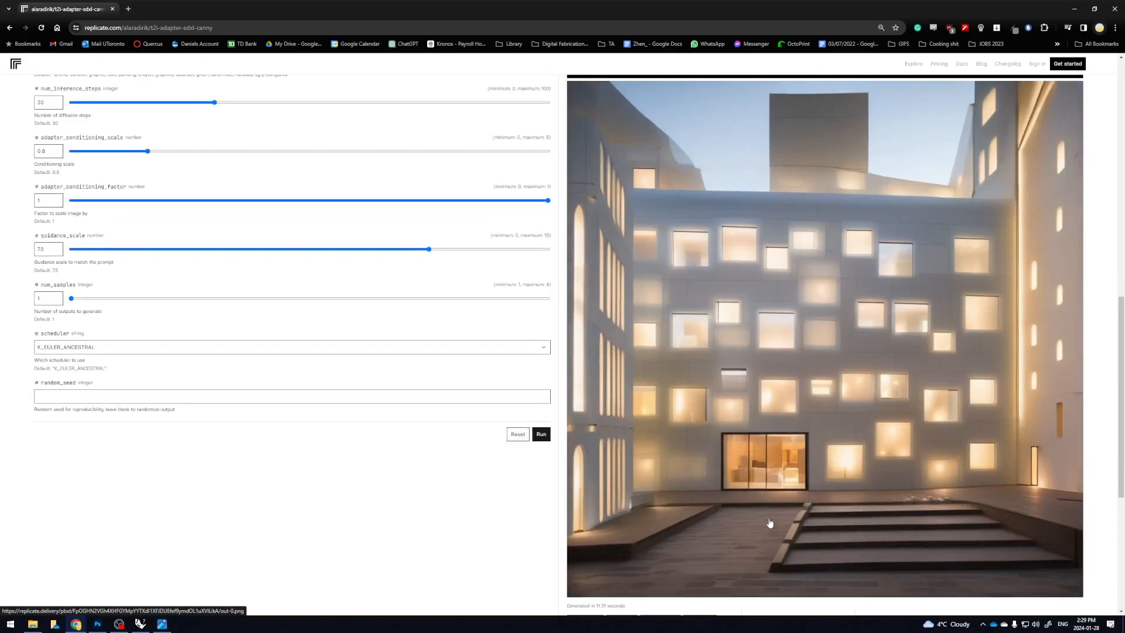
{"action": "scroll", "coordinate": [801, 496], "scroll_direction": "up", "scroll_amount": 2}
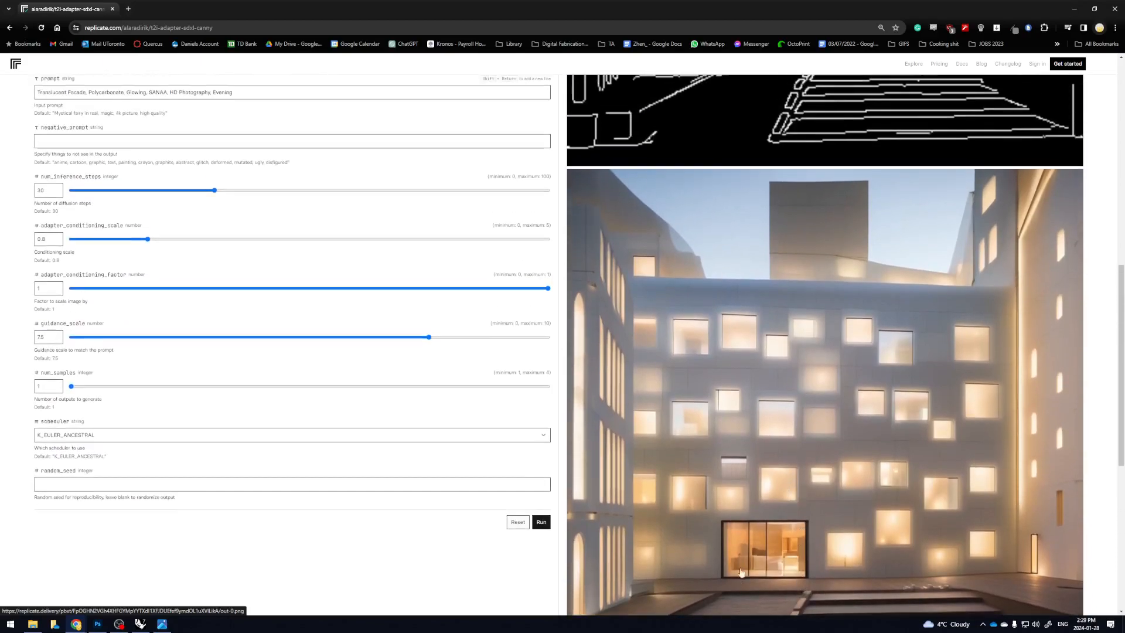
Step: Open the generated facade render at full size and start saving the image
{"action": "left_click", "coordinate": [811, 394]}
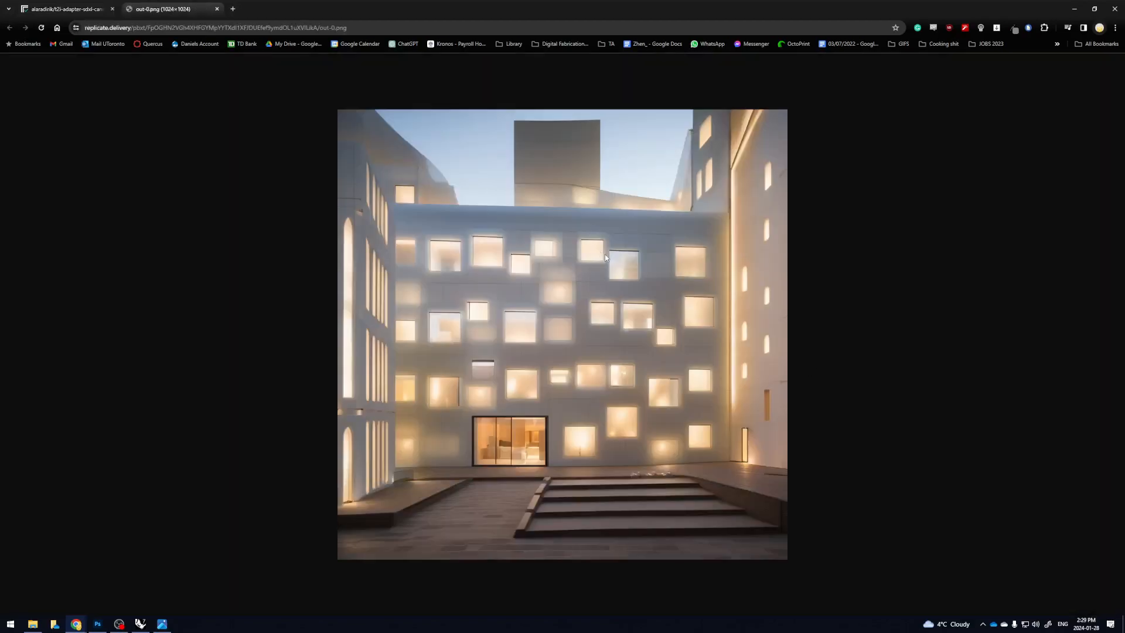
{"action": "right_click", "coordinate": [590, 237]}
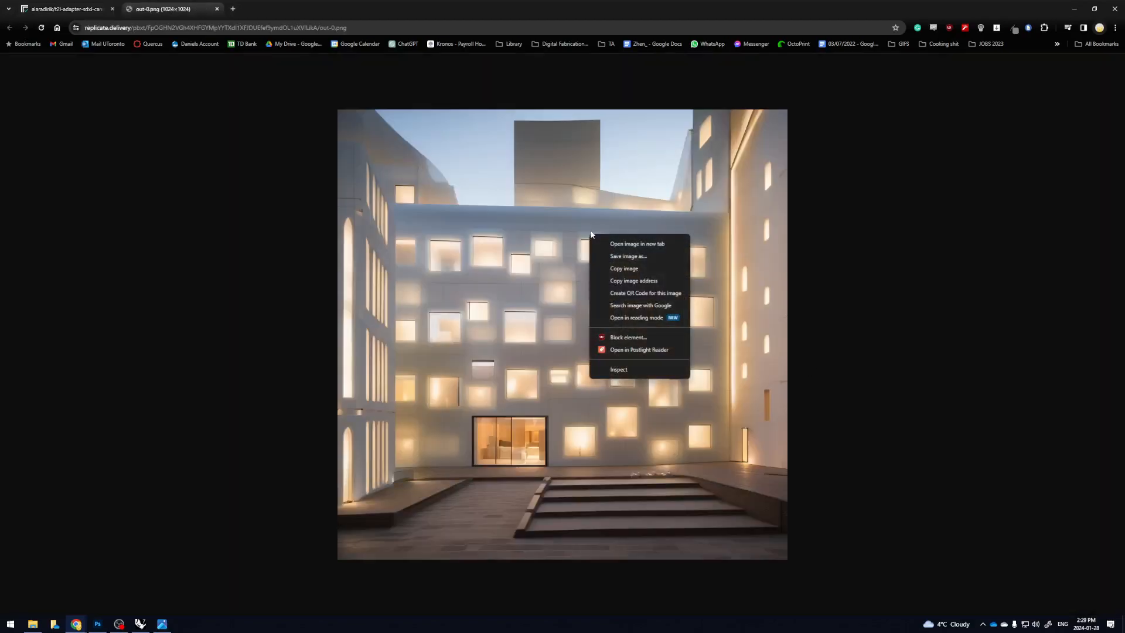
{"action": "left_click", "coordinate": [613, 257]}
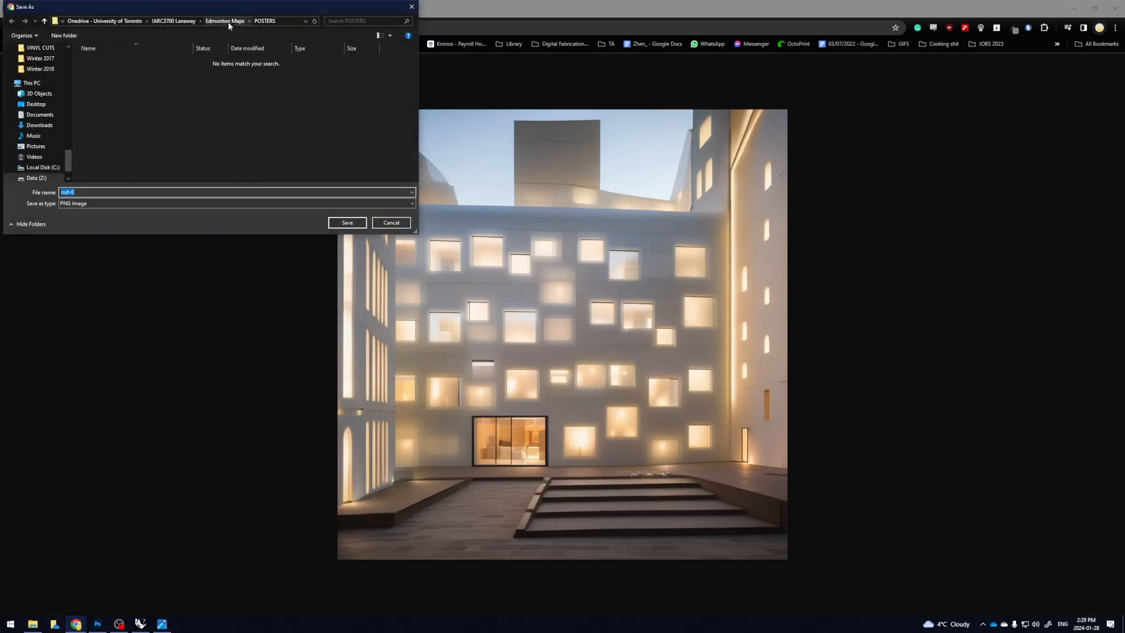
Step: Save the render as PNG "OUTPUT 1" in !Library AI Workstudy > Rendering > WORKING FILES and return to the model page
{"action": "scroll", "coordinate": [59, 134], "scroll_direction": "up", "scroll_amount": 10}
{"action": "scroll", "coordinate": [60, 134], "scroll_direction": "up", "scroll_amount": 8}
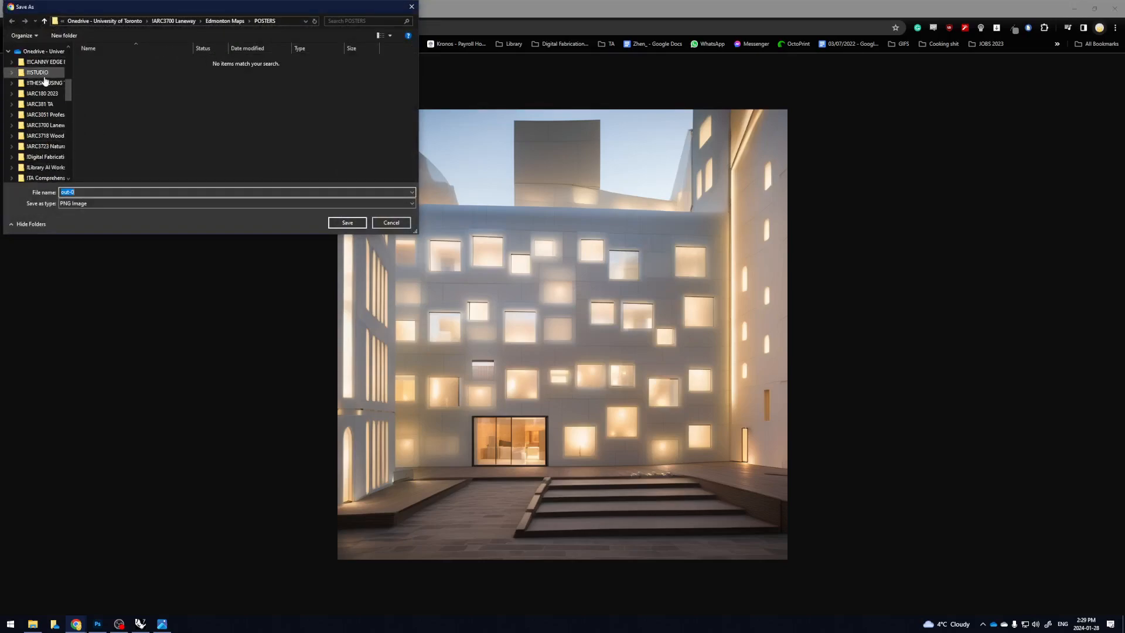
{"action": "left_click", "coordinate": [45, 167]}
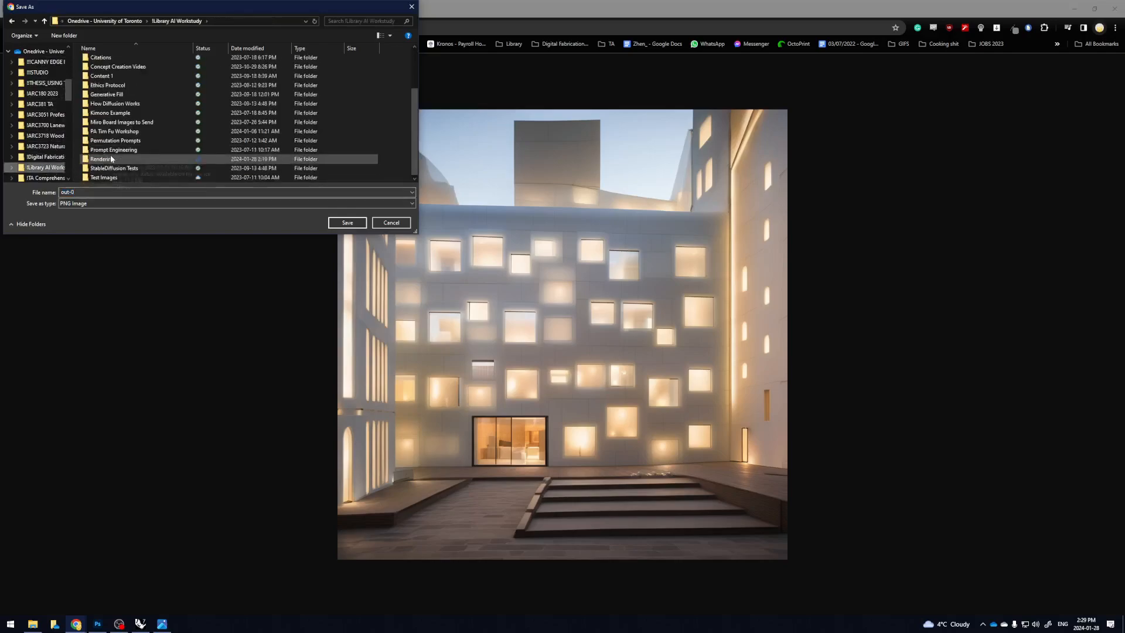
{"action": "double_click", "coordinate": [112, 158]}
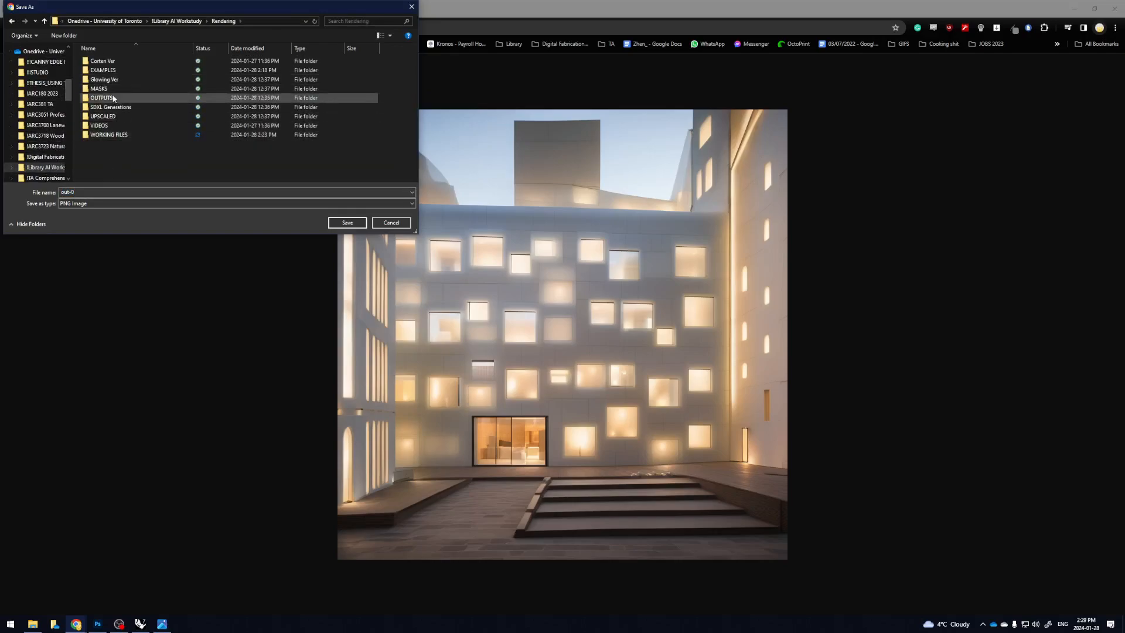
{"action": "double_click", "coordinate": [109, 134]}
{"action": "left_click", "coordinate": [116, 192]}
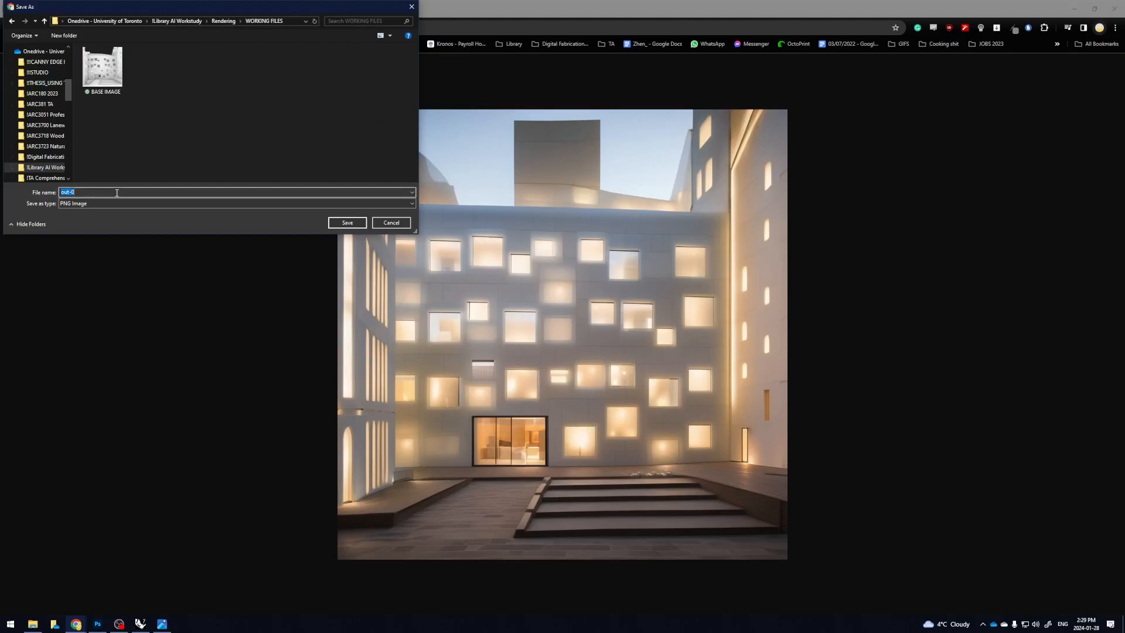
{"action": "type", "text": "OUTPUT 1"}
{"action": "key", "text": "Return"}
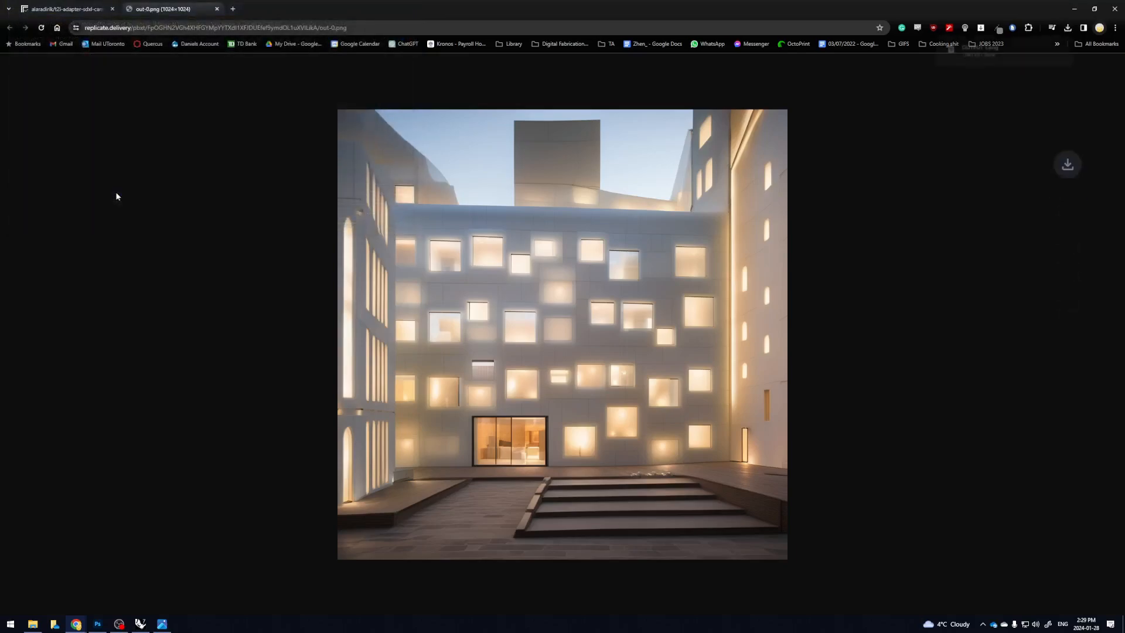
{"action": "left_click", "coordinate": [65, 9]}
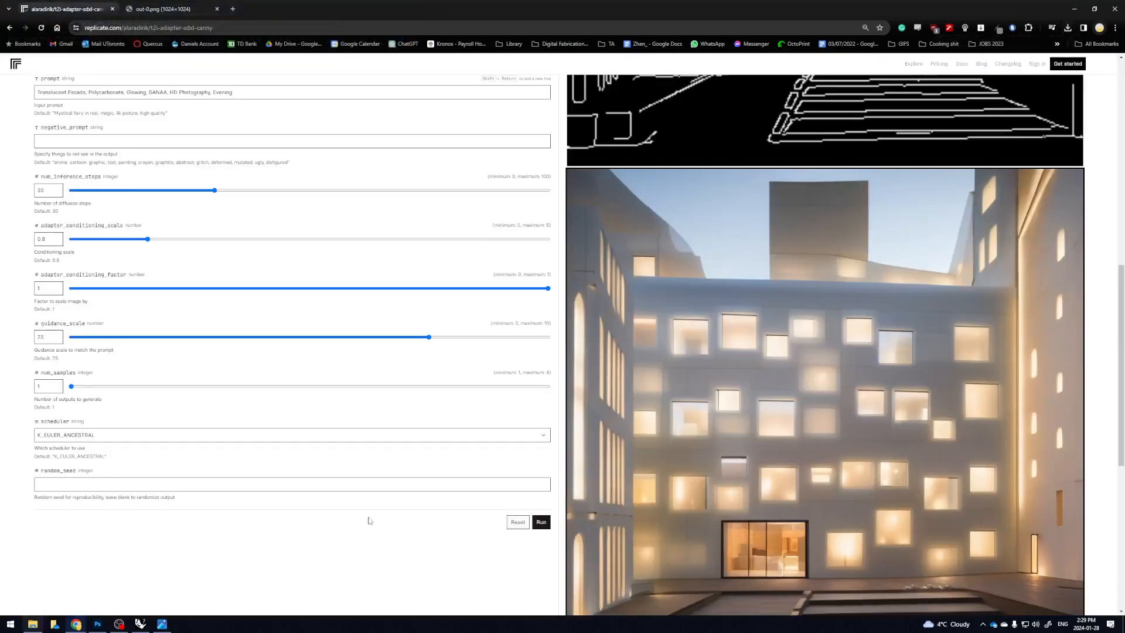
{"action": "scroll", "coordinate": [750, 364], "scroll_direction": "down", "scroll_amount": 1}
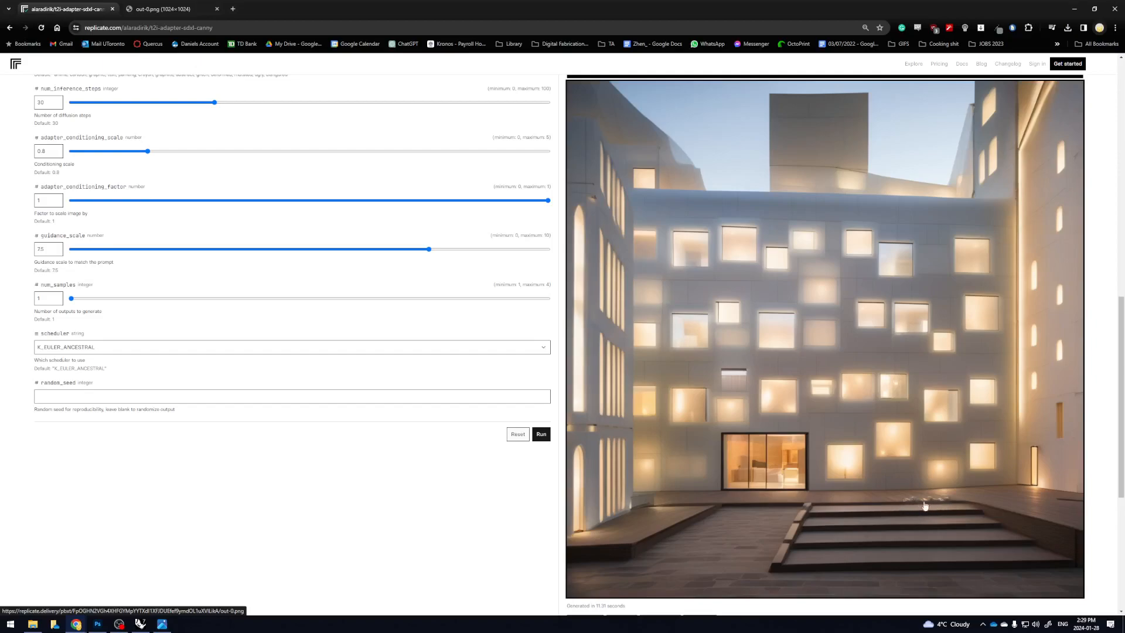
Step: Compare the stairs, windows and entrance of the generated render with the input image and its edge map on the model page
{"action": "scroll", "coordinate": [938, 507], "scroll_direction": "up", "scroll_amount": 7}
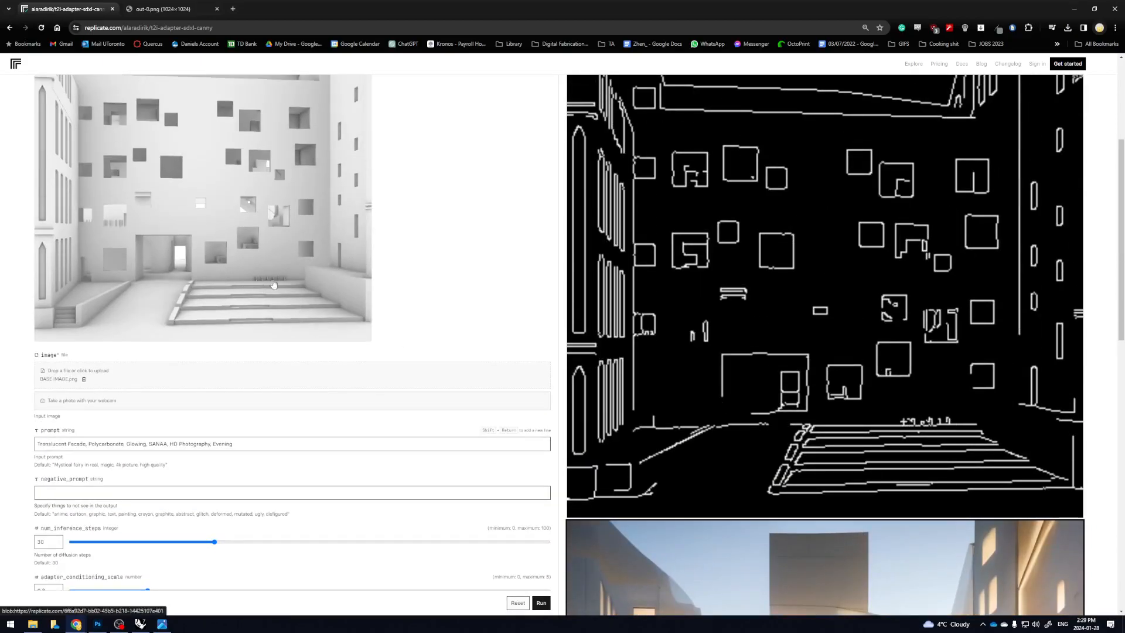
{"action": "scroll", "coordinate": [948, 430], "scroll_direction": "down", "scroll_amount": 8}
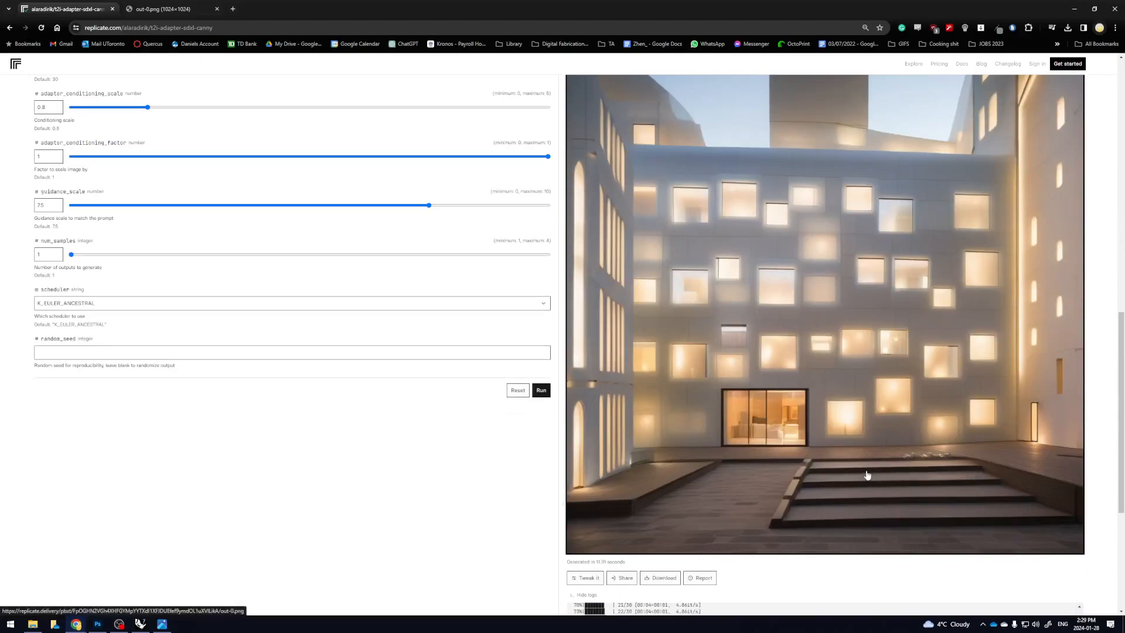
{"action": "scroll", "coordinate": [867, 475], "scroll_direction": "up", "scroll_amount": 1}
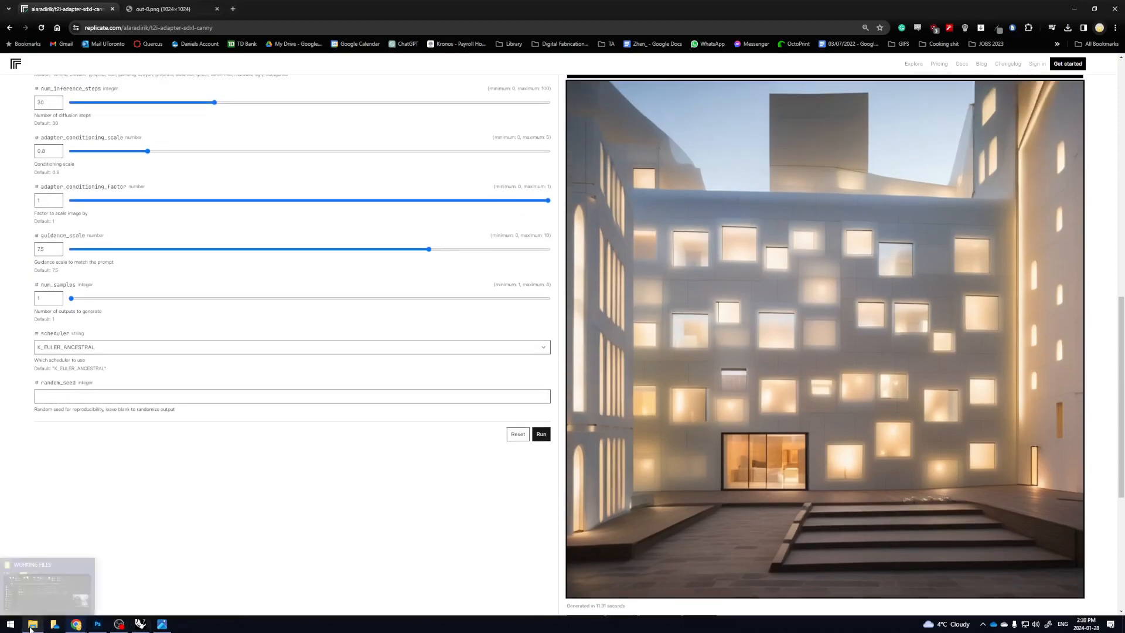
Step: Check the saved OUTPUT 1 file in the WORKING FILES folder and view the full-size render in the browser
{"action": "left_click", "coordinate": [32, 625]}
{"action": "left_click", "coordinate": [656, 398]}
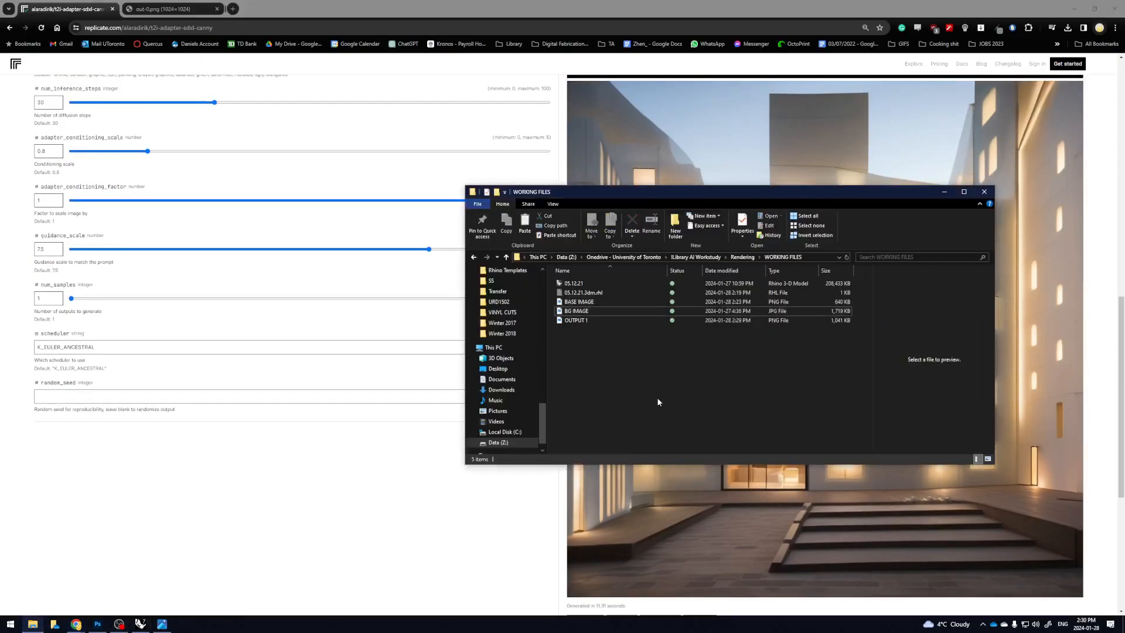
{"action": "left_click", "coordinate": [593, 322]}
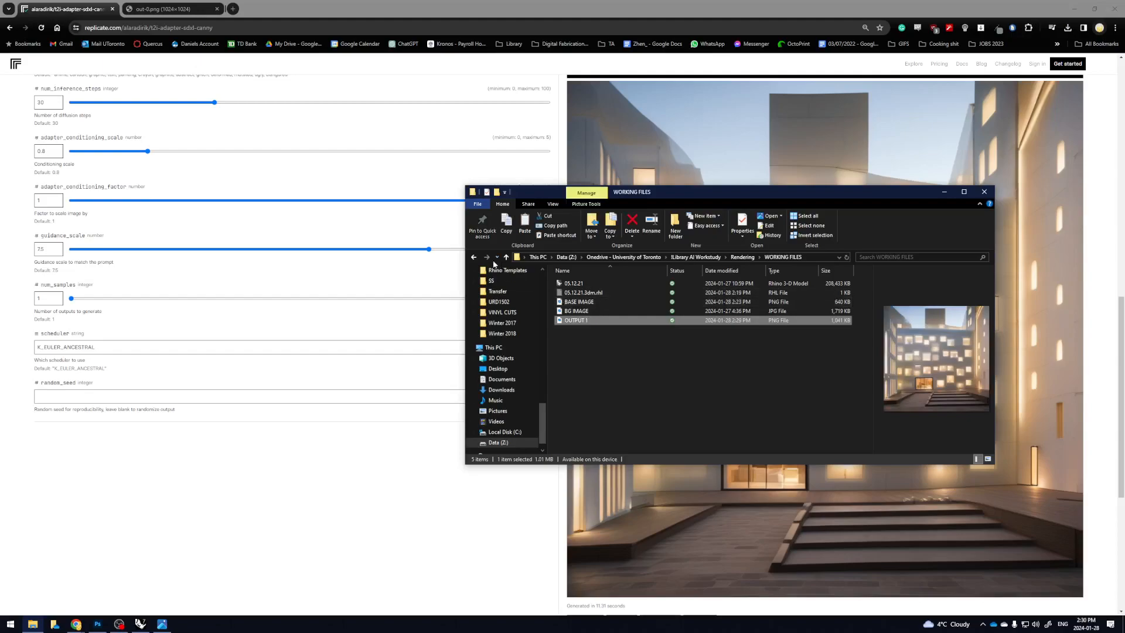
{"action": "left_click", "coordinate": [163, 9]}
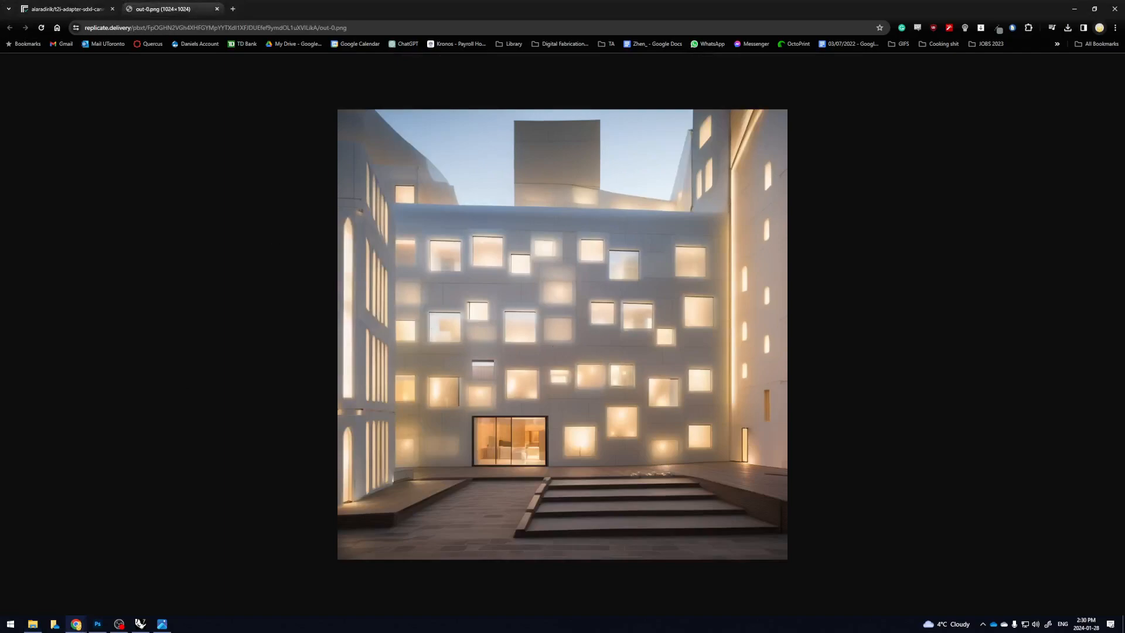
Step: Search the web for "krea ai" in a new browser tab and open Krea's Upscale & Enhance tool
{"action": "left_click", "coordinate": [233, 9]}
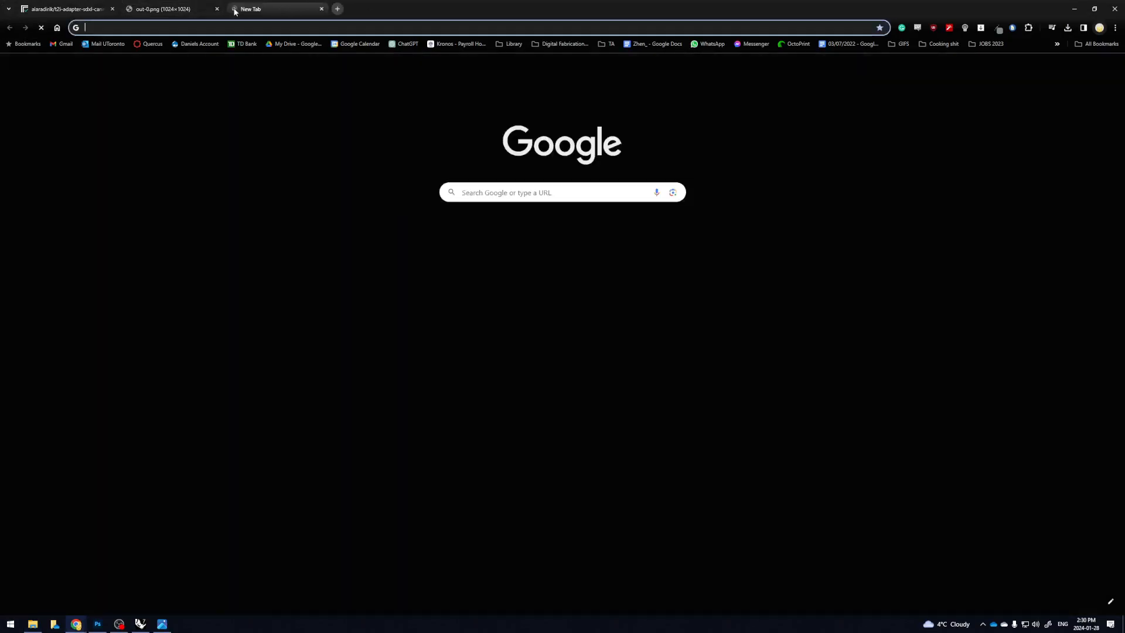
{"action": "type", "text": "i"}
{"action": "key", "text": "BackSpace"}
{"action": "type", "text": "krea ai"}
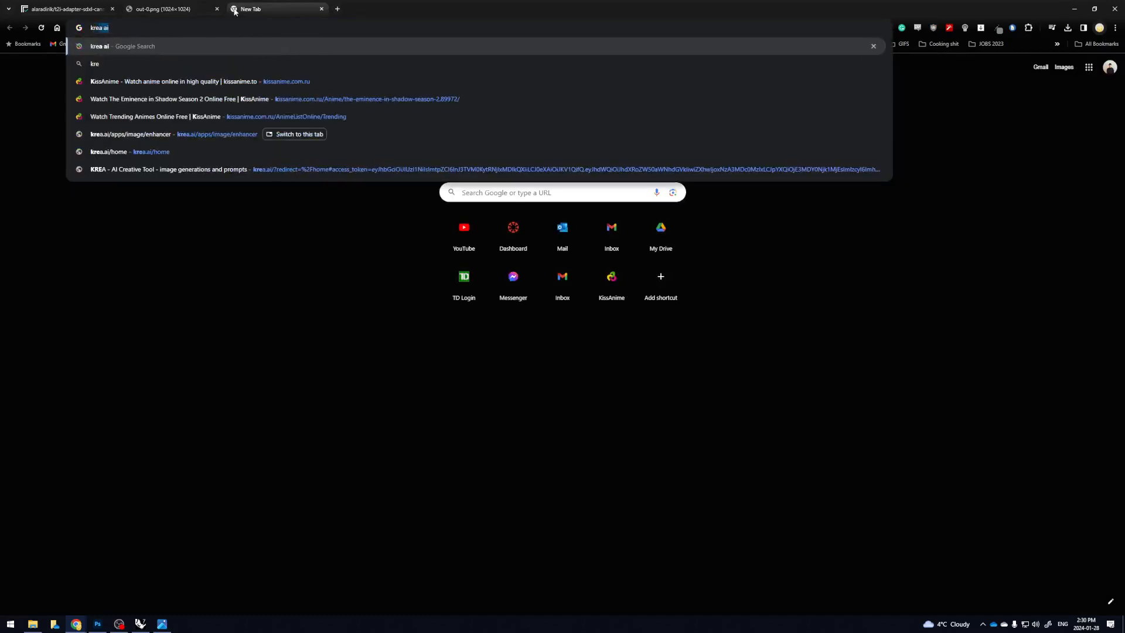
{"action": "key", "text": "Return"}
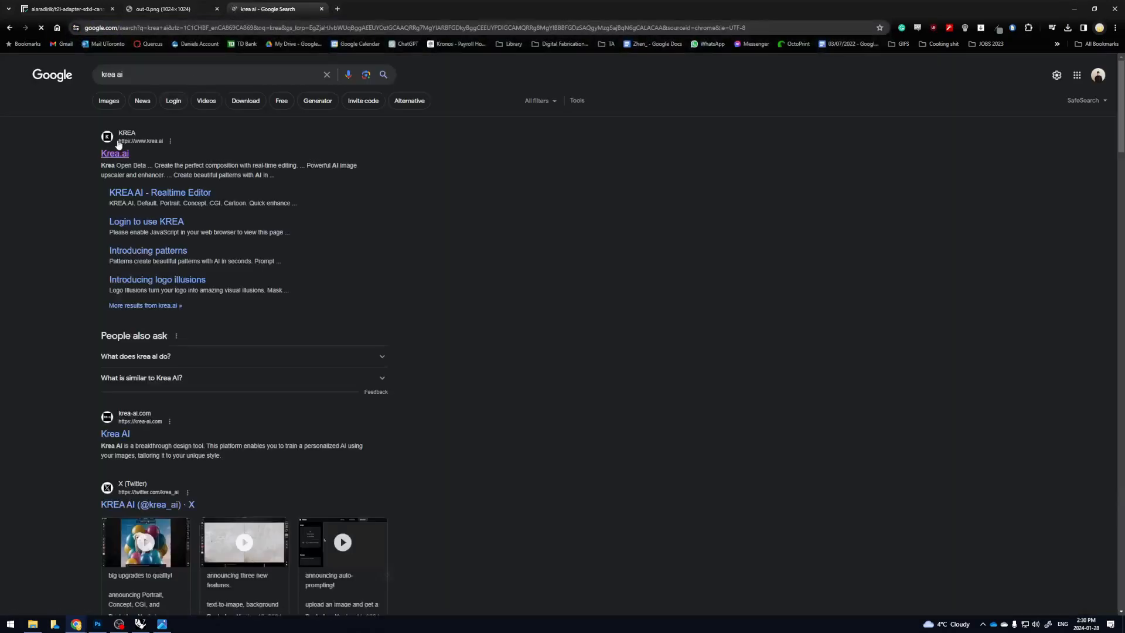
{"action": "left_click", "coordinate": [120, 155]}
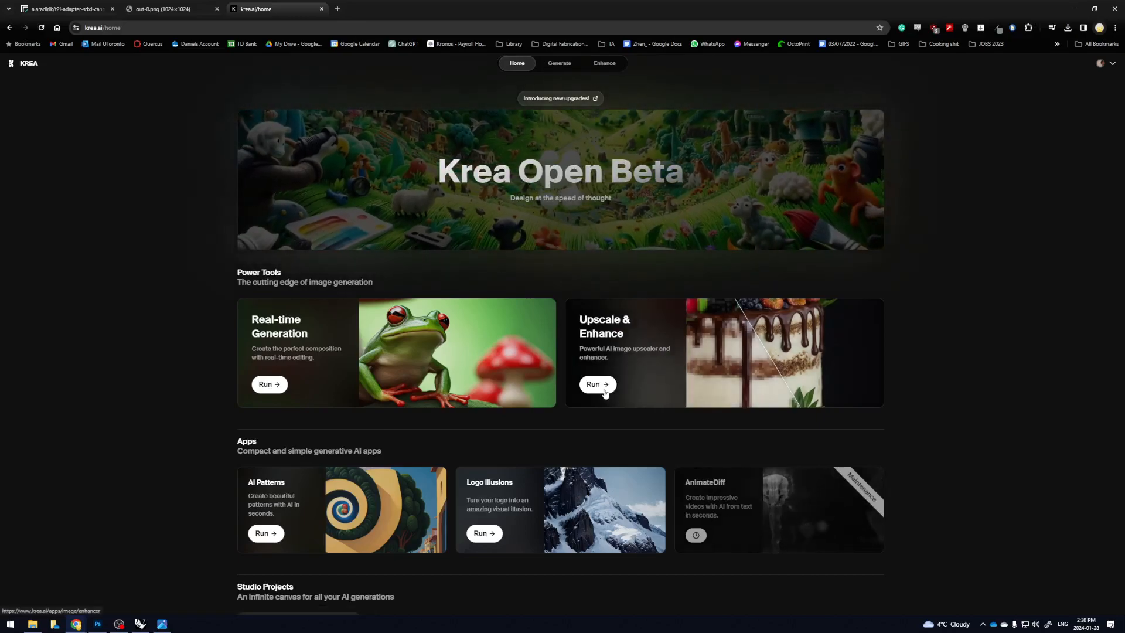
{"action": "left_click", "coordinate": [621, 347]}
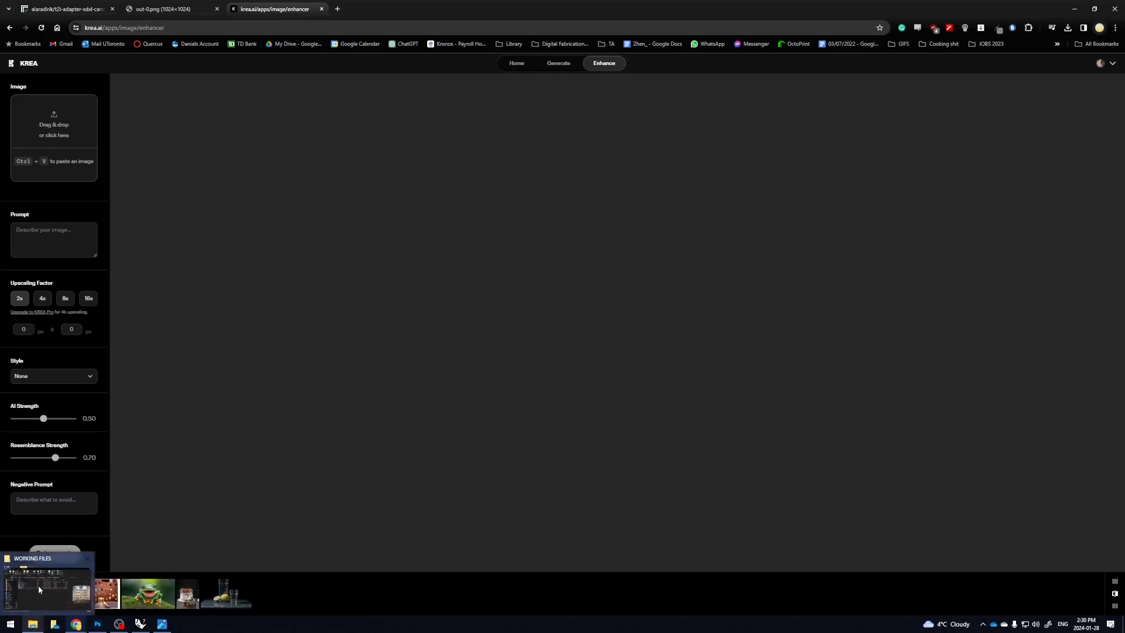
Step: Load OUTPUT 1 from the WORKING FILES folder into the enhancer, review the automatic prompt, and run the enhancement
{"action": "left_click", "coordinate": [33, 624]}
{"action": "left_click_drag", "start_coordinate": [585, 326], "coordinate": [48, 144]}
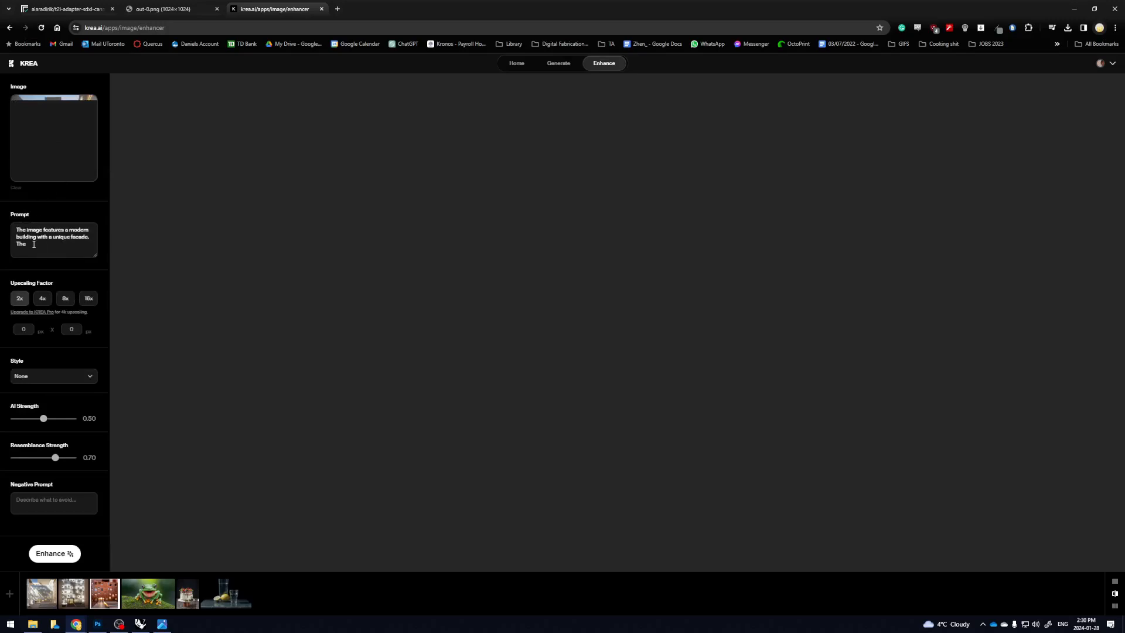
{"action": "scroll", "coordinate": [84, 244], "scroll_direction": "down", "scroll_amount": 3}
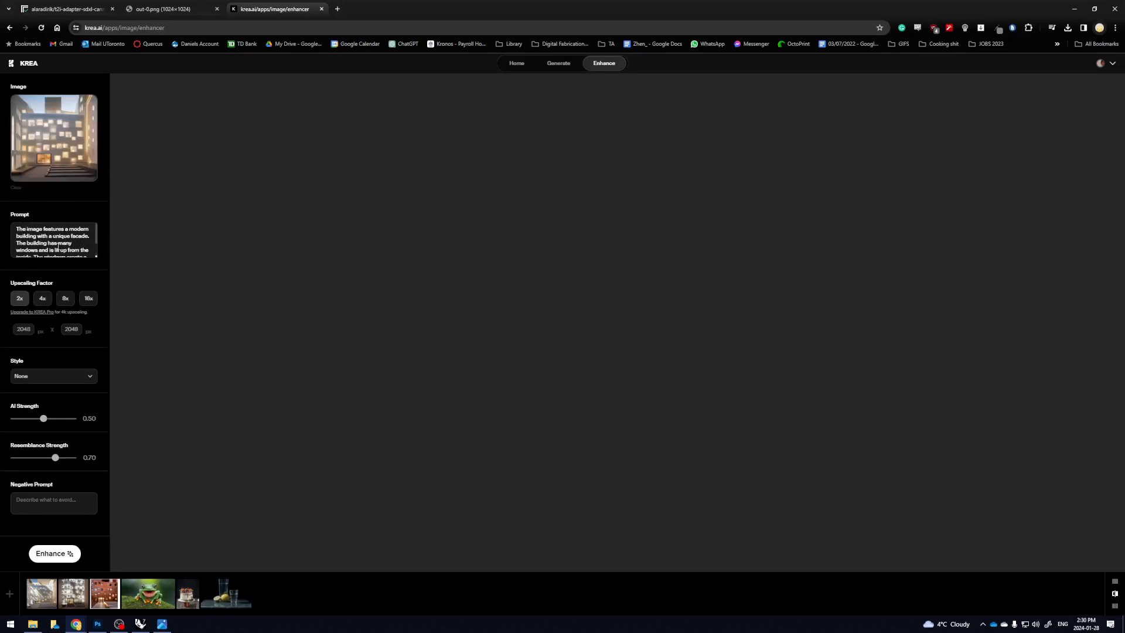
{"action": "scroll", "coordinate": [84, 244], "scroll_direction": "up", "scroll_amount": 2}
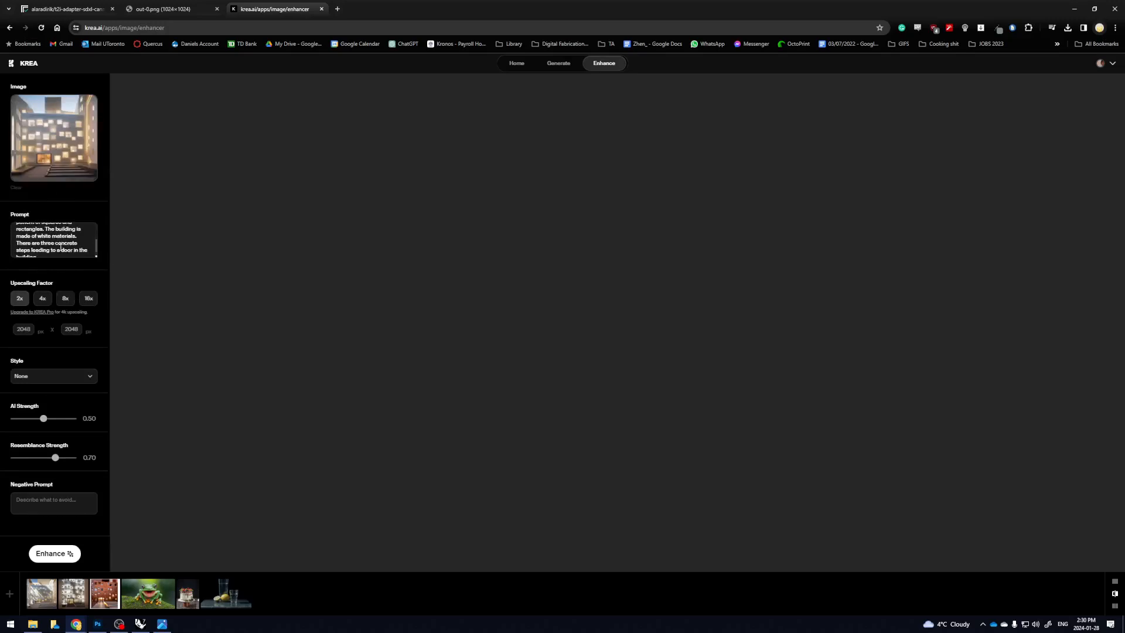
{"action": "scroll", "coordinate": [56, 242], "scroll_direction": "up", "scroll_amount": 2}
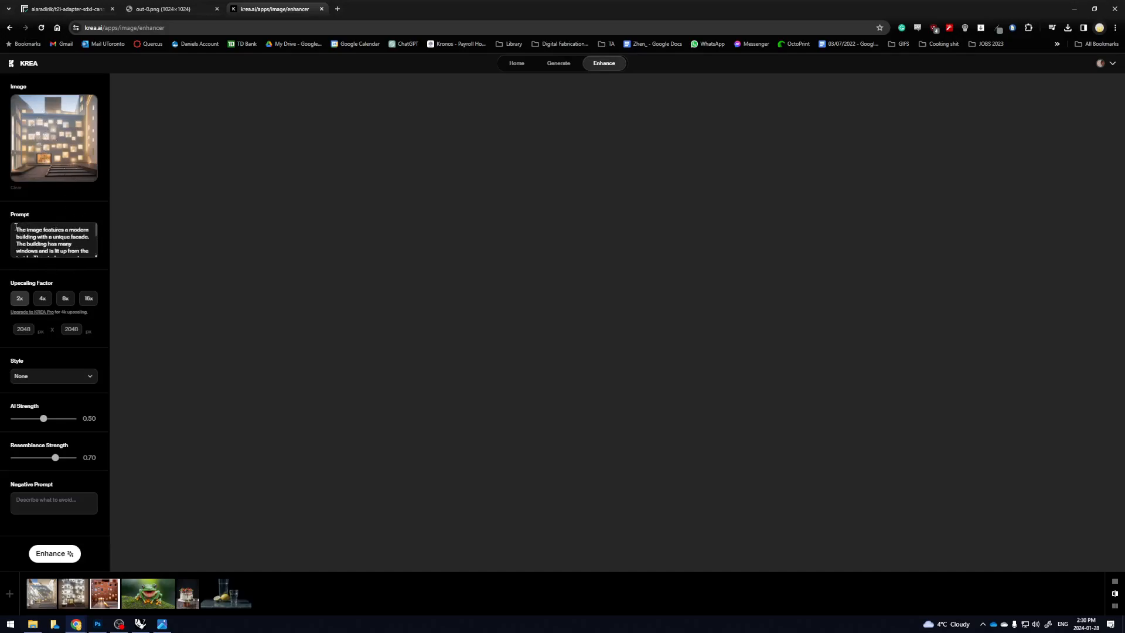
{"action": "scroll", "coordinate": [47, 244], "scroll_direction": "down", "scroll_amount": 5}
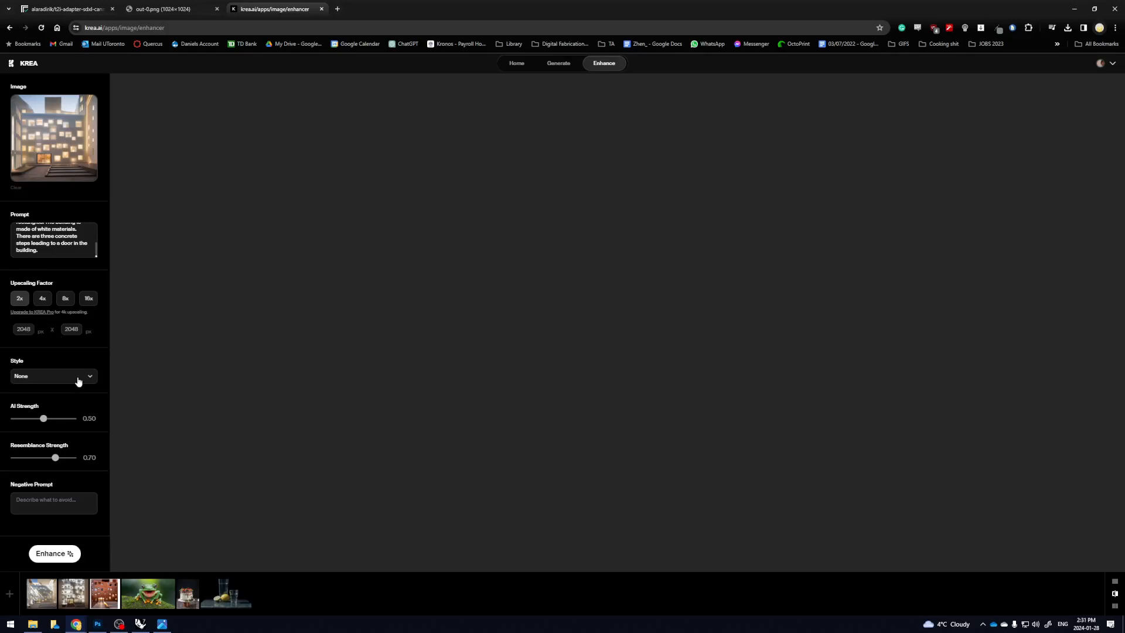
{"action": "left_click", "coordinate": [52, 555]}
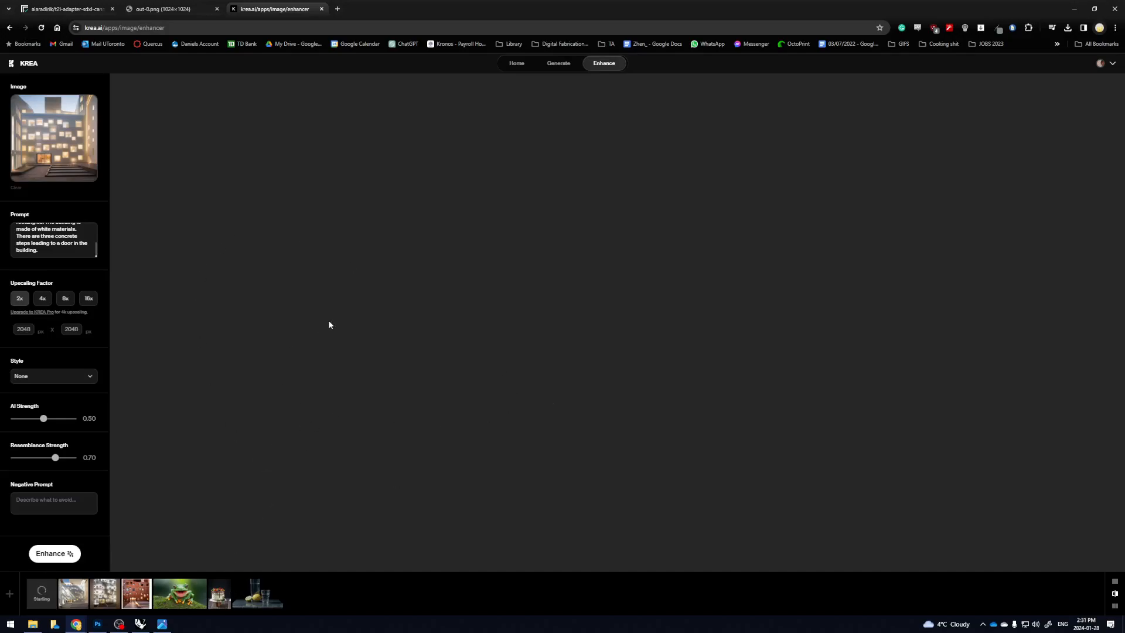
Step: View the original full-size render and compare the before and after of the earlier rusty orange facade enhancement
{"action": "left_click", "coordinate": [164, 9]}
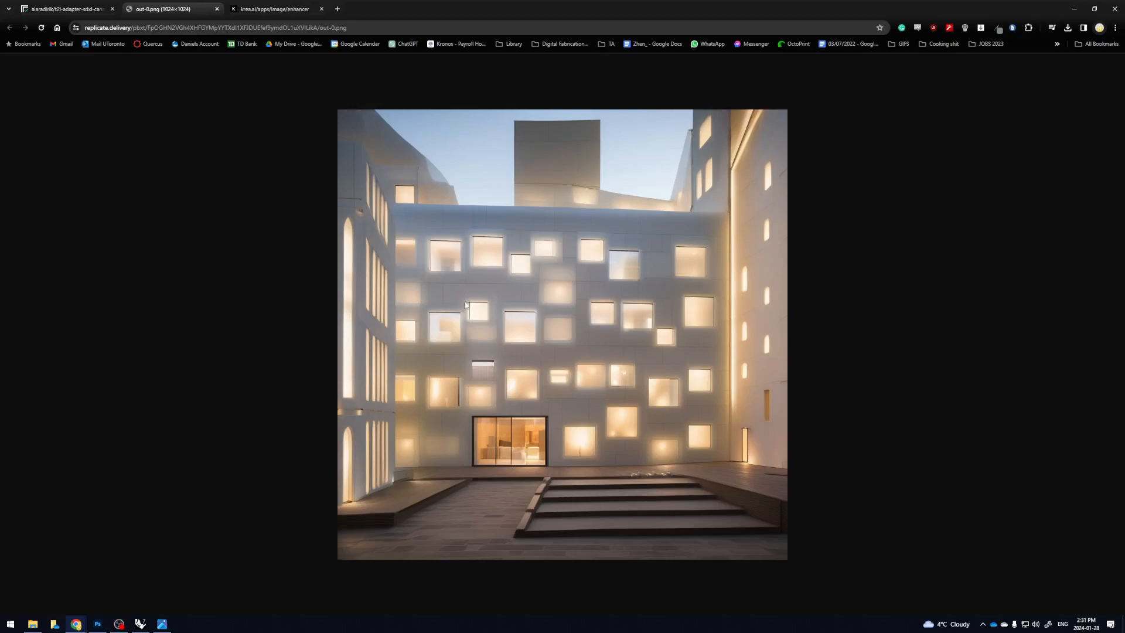
{"action": "left_click", "coordinate": [274, 9]}
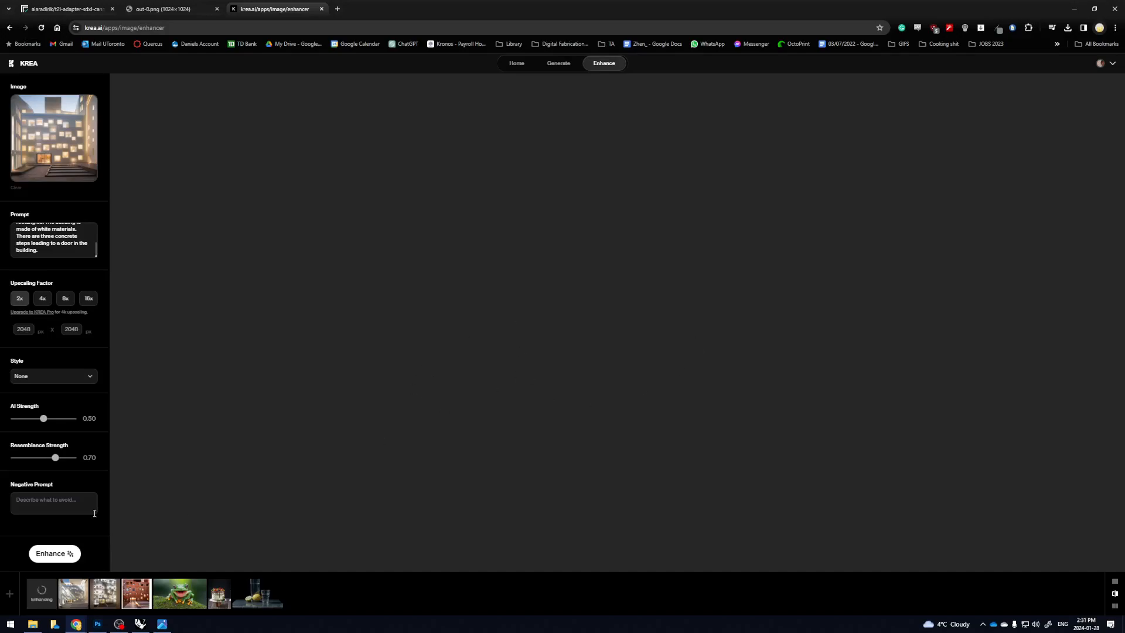
{"action": "left_click", "coordinate": [136, 594]}
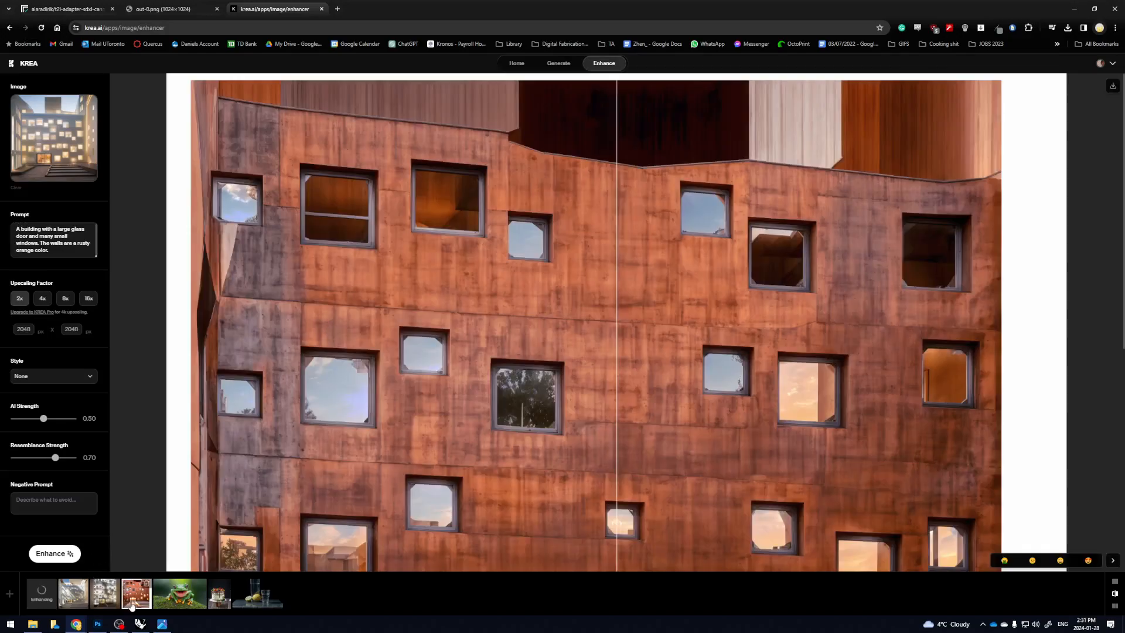
{"action": "scroll", "coordinate": [342, 469], "scroll_direction": "down", "scroll_amount": 3}
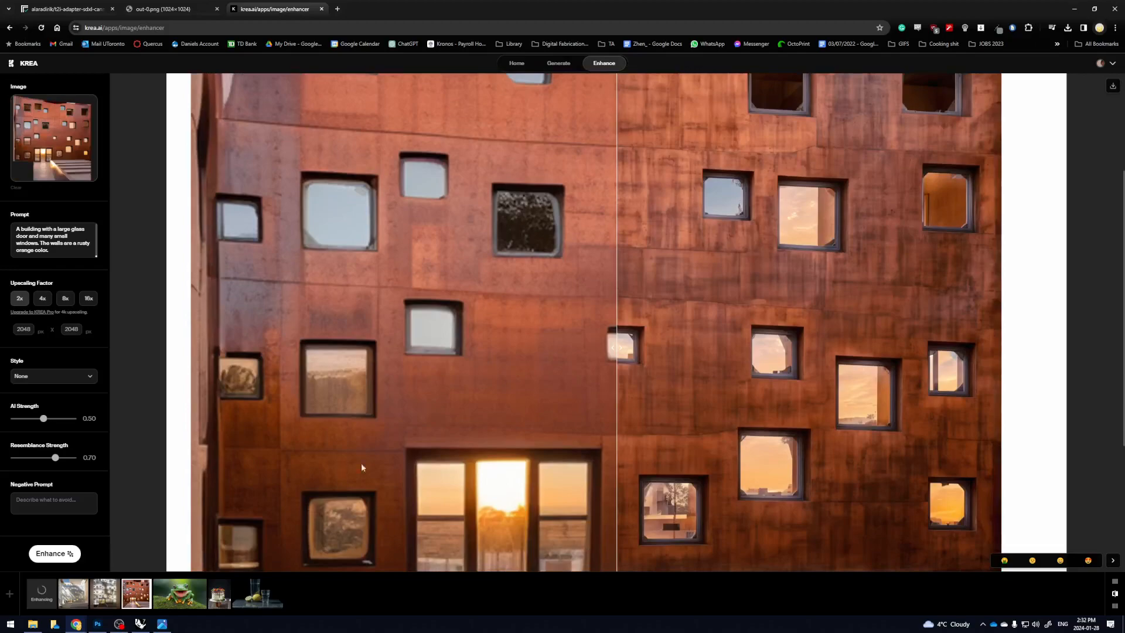
{"action": "left_click_drag", "start_coordinate": [623, 353], "coordinate": [744, 364]}
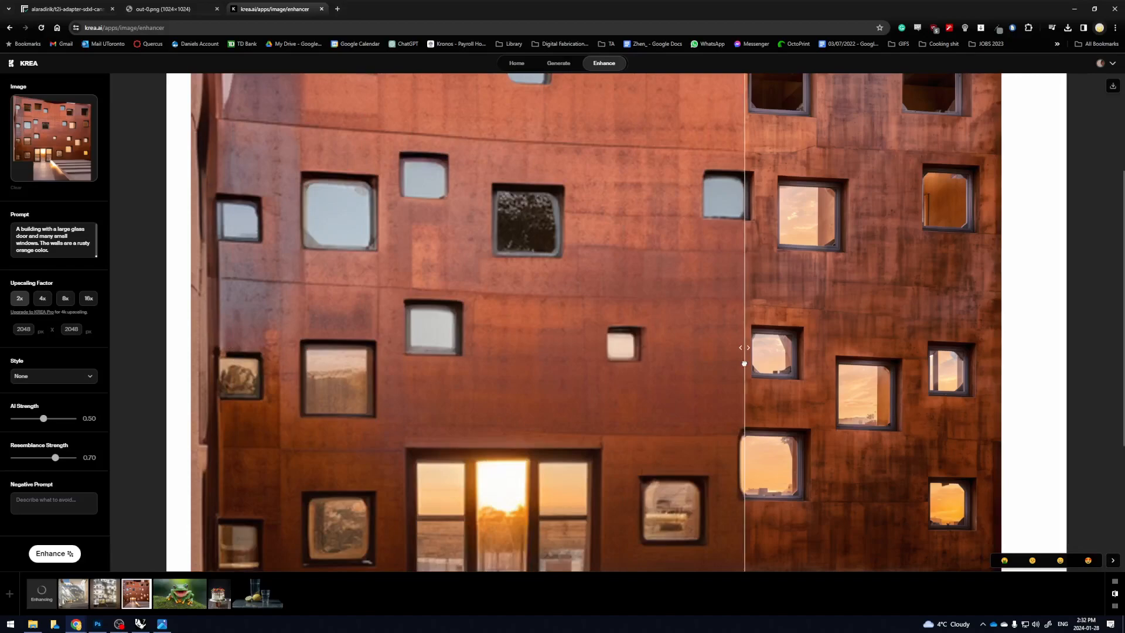
{"action": "left_click_drag", "start_coordinate": [744, 364], "coordinate": [525, 353]}
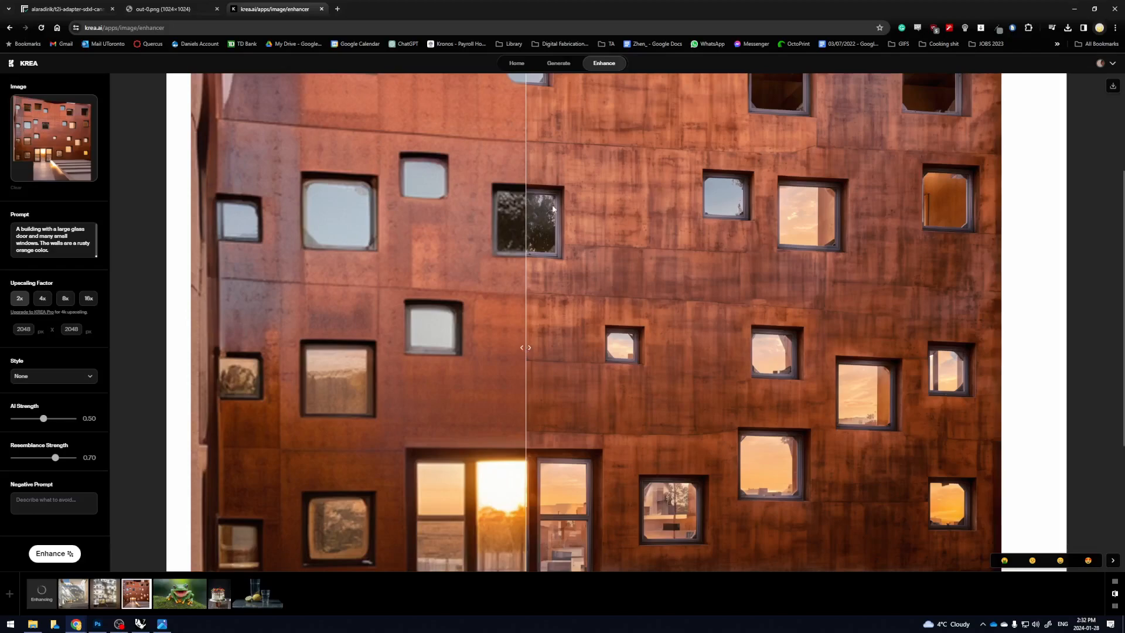
{"action": "left_click_drag", "start_coordinate": [525, 350], "coordinate": [270, 348]}
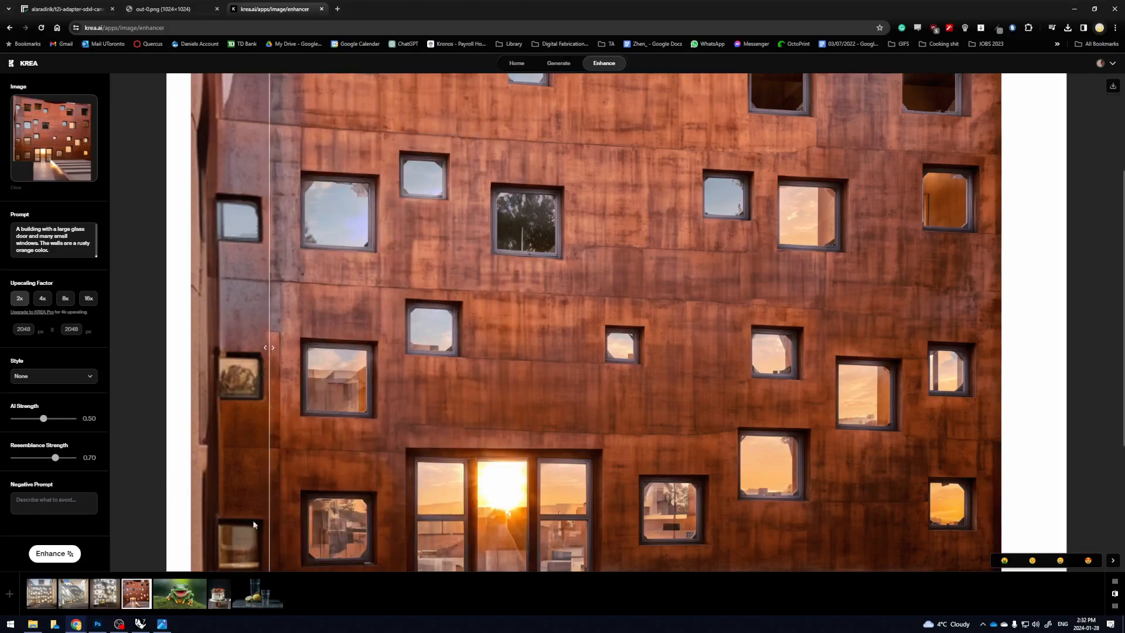
Step: Compare the before and after of the two earlier white facade enhancements, checking BG IMAGE.jpg as a reference
{"action": "left_click", "coordinate": [101, 593]}
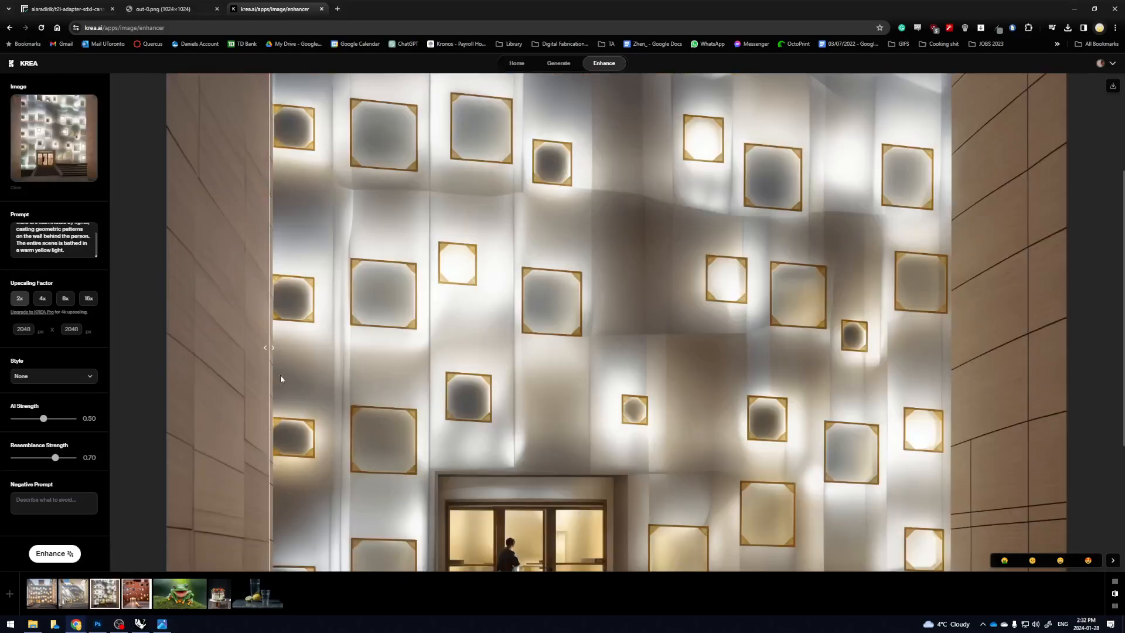
{"action": "left_click_drag", "start_coordinate": [269, 348], "coordinate": [321, 338]}
{"action": "left_click", "coordinate": [73, 594]}
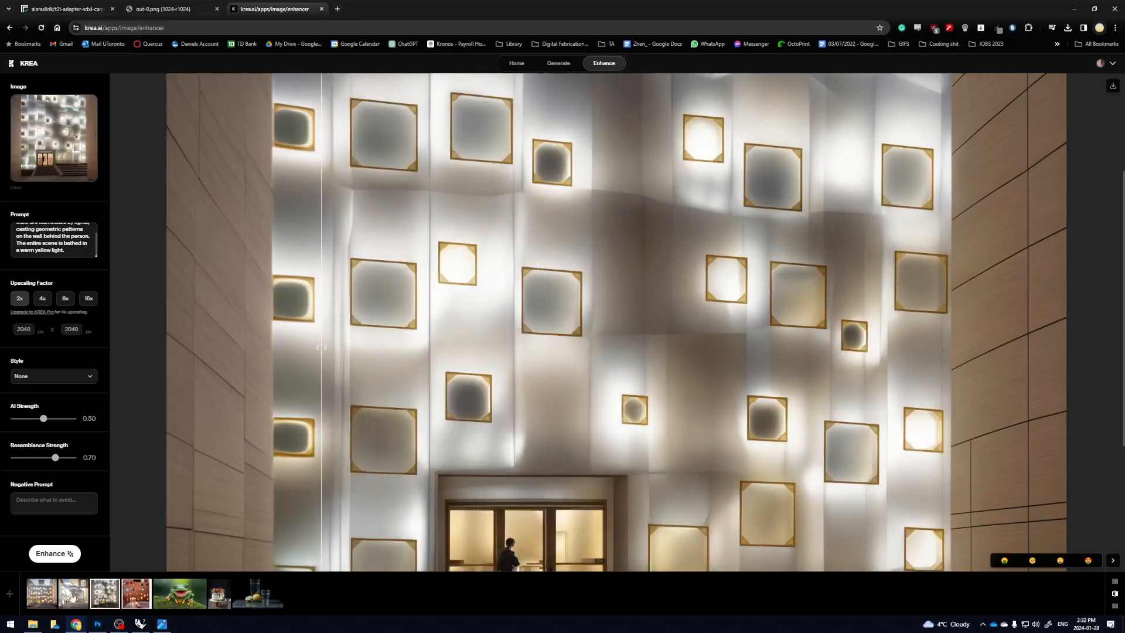
{"action": "left_click_drag", "start_coordinate": [327, 351], "coordinate": [265, 347]}
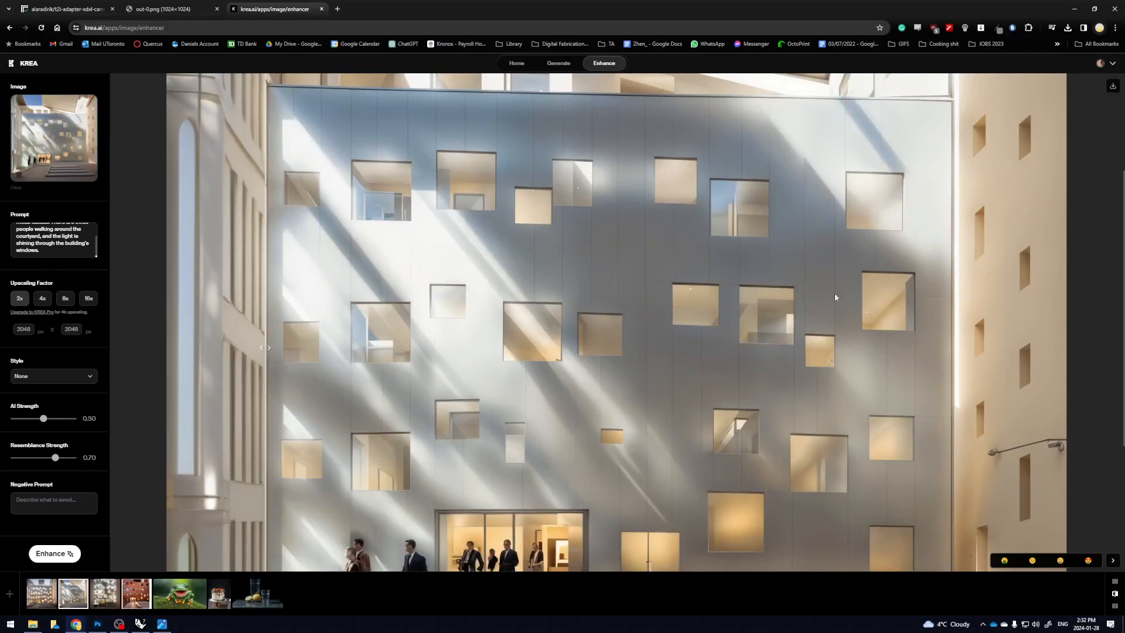
{"action": "left_click", "coordinate": [162, 624]}
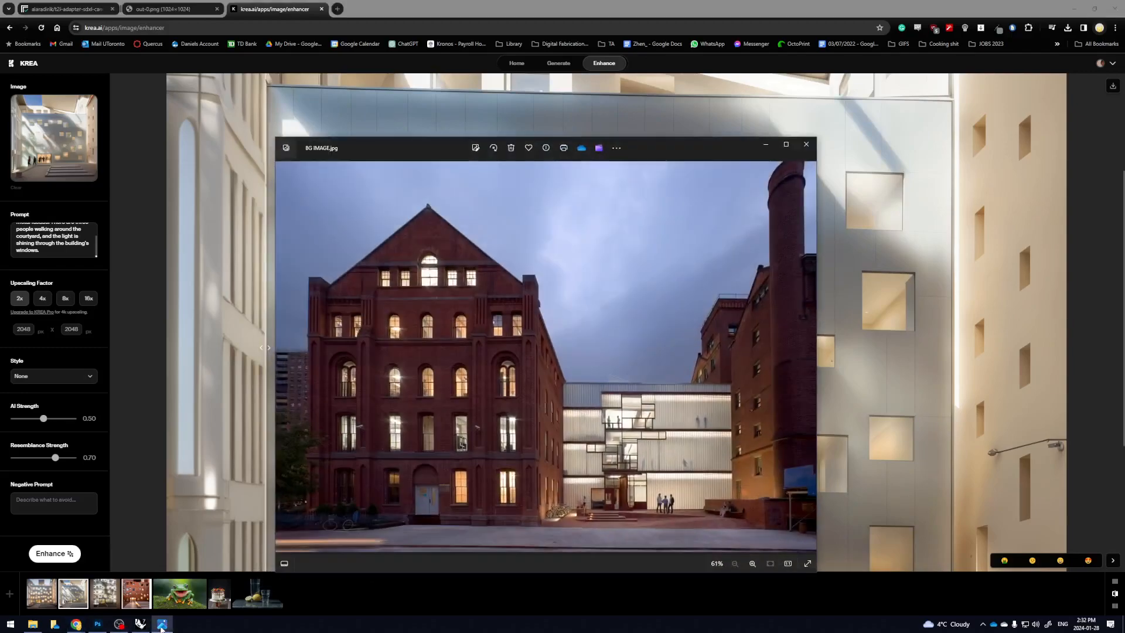
{"action": "left_click", "coordinate": [766, 145]}
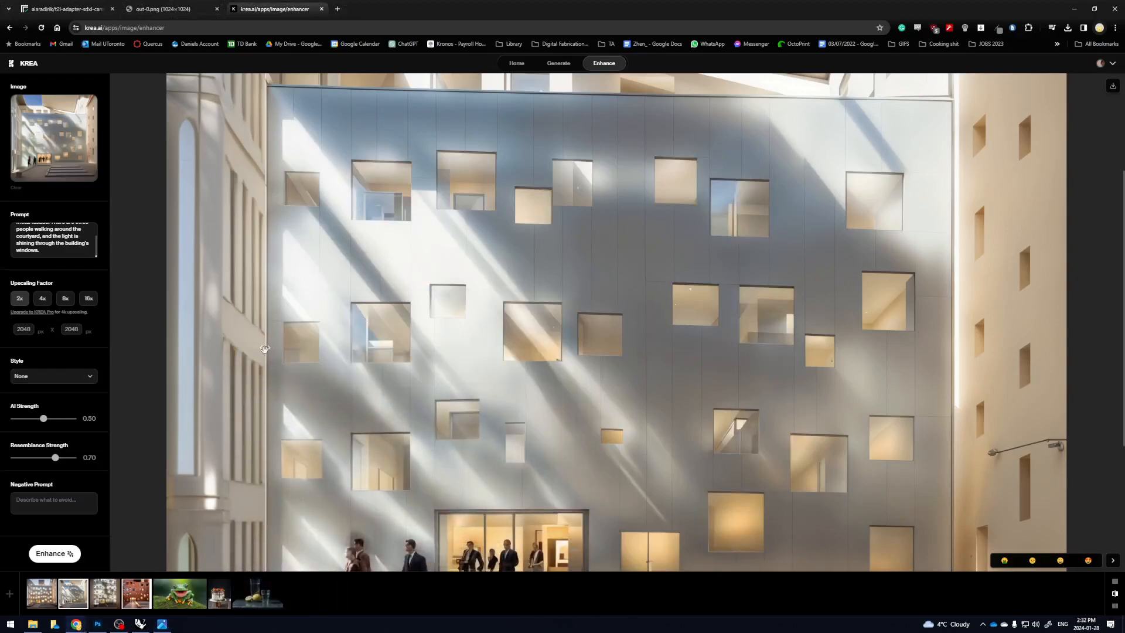
{"action": "left_click_drag", "start_coordinate": [265, 350], "coordinate": [622, 349]}
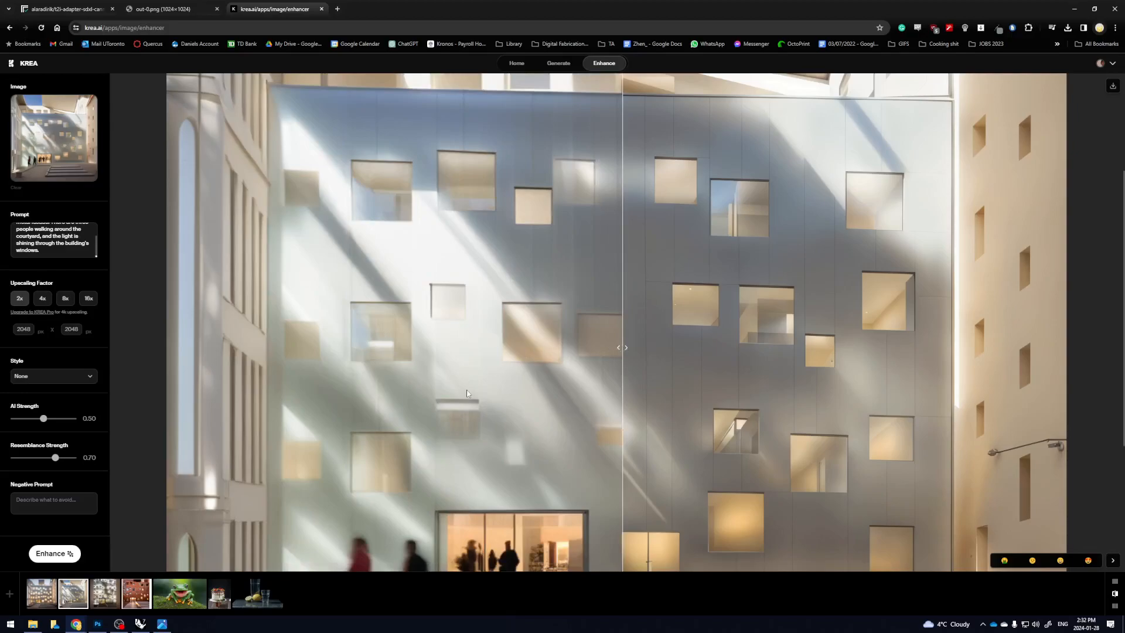
Step: Open the new enhancement of OUTPUT 1 and compare its windows, entrance and steps with the original render
{"action": "left_click", "coordinate": [42, 593]}
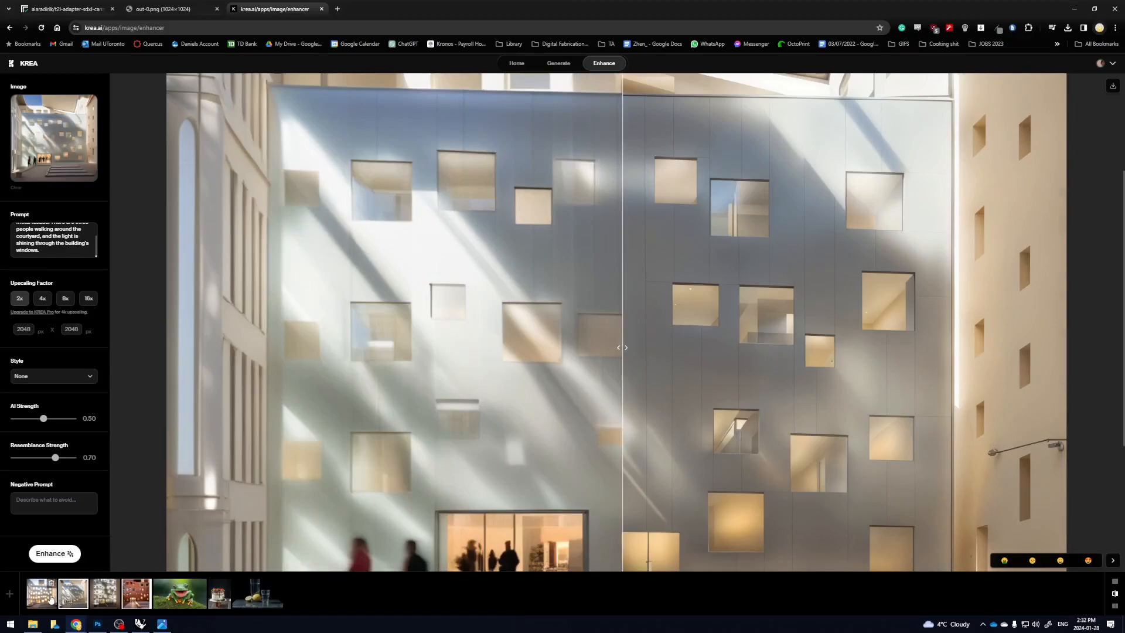
{"action": "left_click_drag", "start_coordinate": [627, 345], "coordinate": [248, 347]}
{"action": "scroll", "coordinate": [368, 364], "scroll_direction": "down", "scroll_amount": 3}
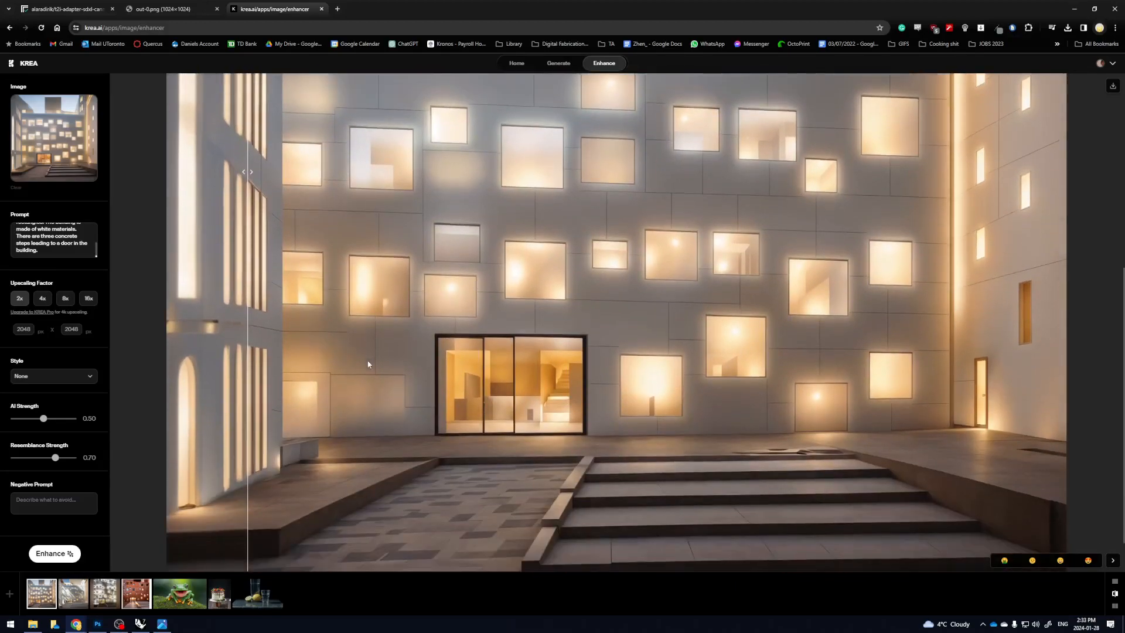
{"action": "left_click_drag", "start_coordinate": [246, 212], "coordinate": [243, 241]}
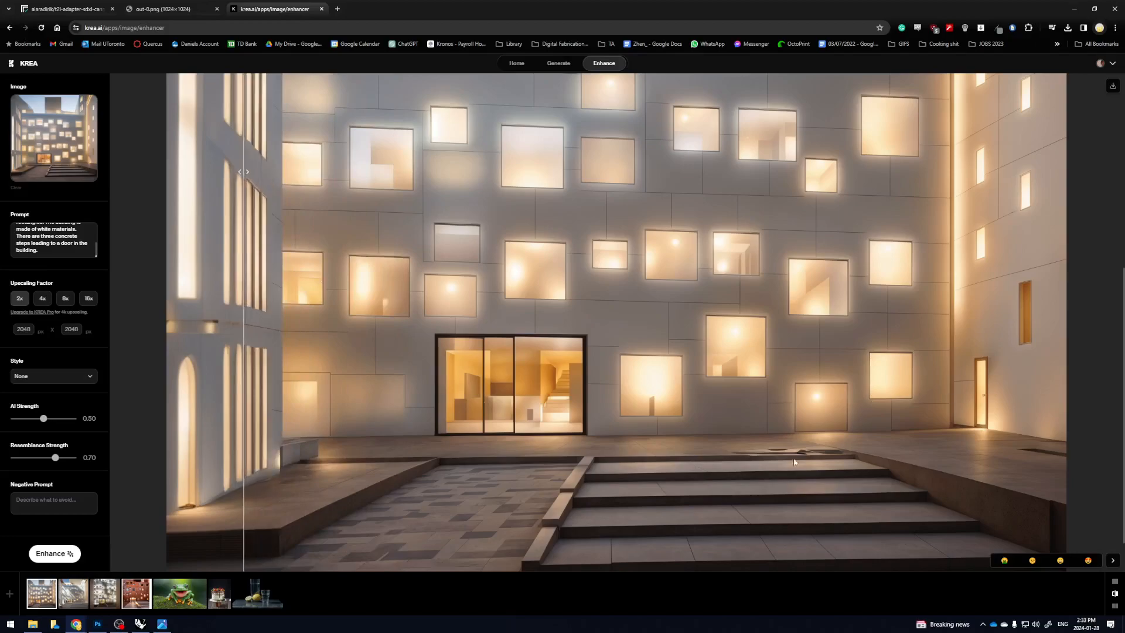
{"action": "scroll", "coordinate": [796, 452], "scroll_direction": "up", "scroll_amount": 3}
{"action": "left_click_drag", "start_coordinate": [244, 261], "coordinate": [651, 276]}
Step: Save the enhanced image as OUTPUT 1 UPSCALED in PNG format in the WORKING FILES folder
{"action": "right_click", "coordinate": [681, 231]}
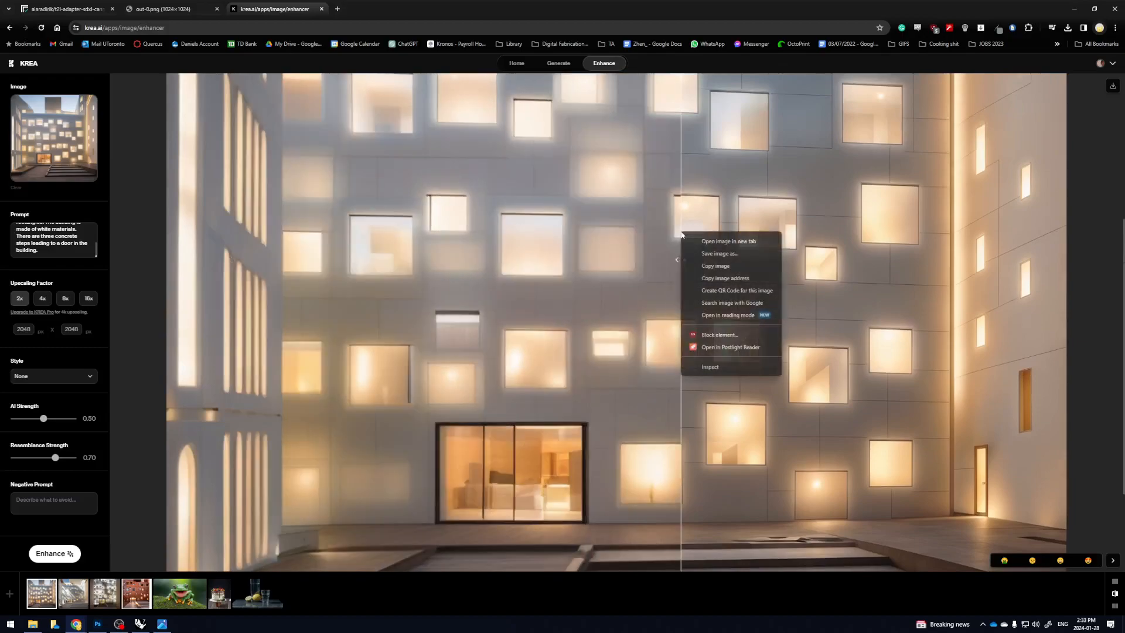
{"action": "left_click", "coordinate": [720, 255]}
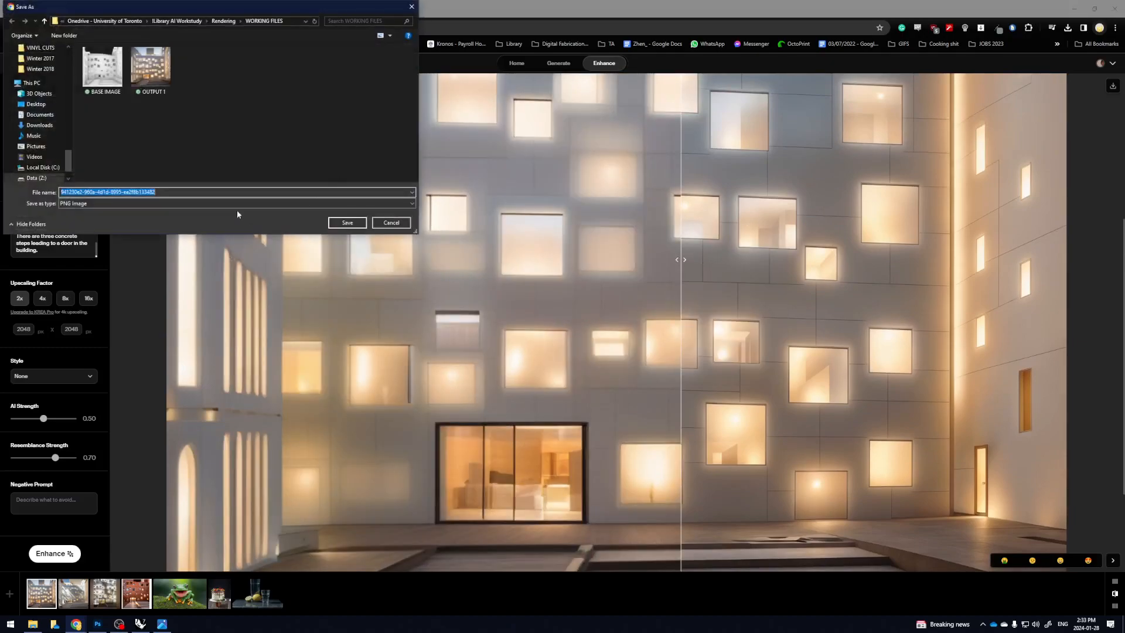
{"action": "type", "text": "OUTPUT 1"}
{"action": "key", "text": "Return"}
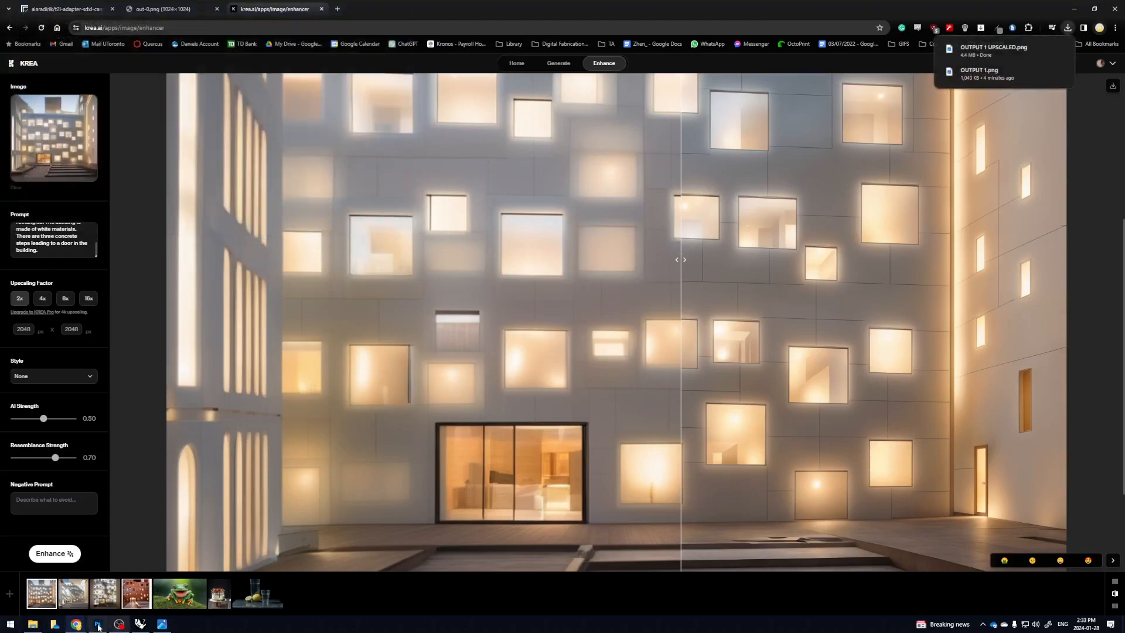
Step: Switch to Photoshop, place OUTPUT 1 UPSCALED into BG IMAGE.jpg, and scale it to about 796 px wide over the gap between the brick buildings
{"action": "left_click", "coordinate": [98, 624]}
{"action": "left_click", "coordinate": [33, 624]}
{"action": "left_click", "coordinate": [591, 321]}
{"action": "left_click_drag", "start_coordinate": [606, 322], "coordinate": [453, 376]}
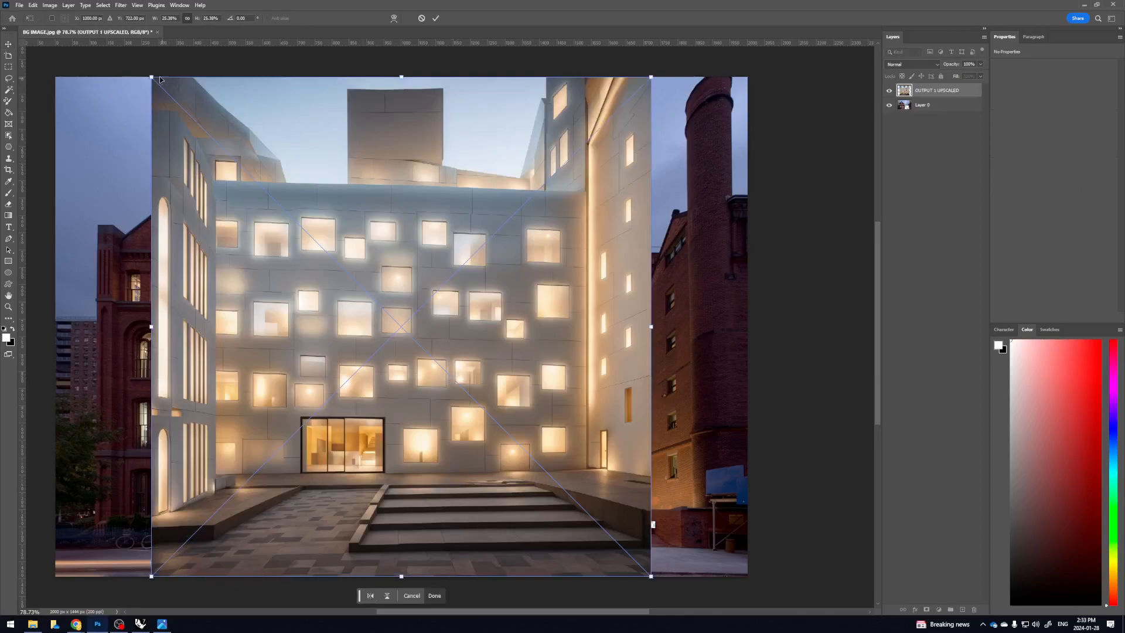
{"action": "left_click_drag", "start_coordinate": [160, 79], "coordinate": [541, 277]}
{"action": "left_click_drag", "start_coordinate": [556, 493], "coordinate": [512, 510]}
{"action": "left_click_drag", "start_coordinate": [611, 380], "coordinate": [687, 329]}
{"action": "left_click_drag", "start_coordinate": [624, 399], "coordinate": [592, 330]}
{"action": "key", "text": "Return"}
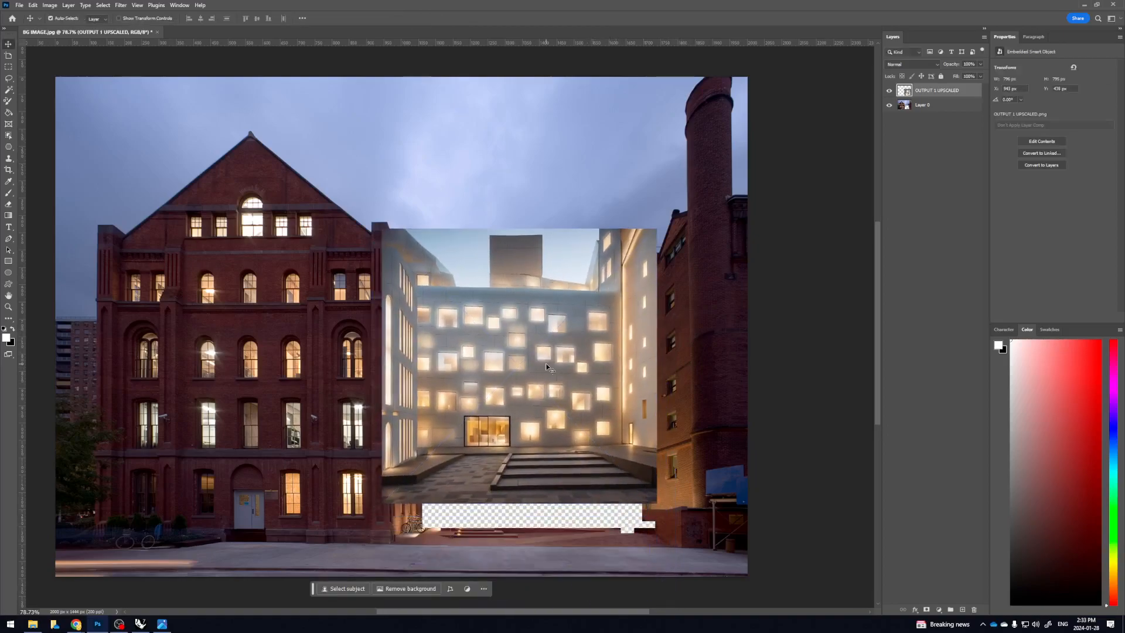
Step: Outline the front facade of the placed render with the Polygonal Lasso, excluding the side walls, sky and steps
{"action": "left_click", "coordinate": [14, 78]}
{"action": "left_click", "coordinate": [53, 91]}
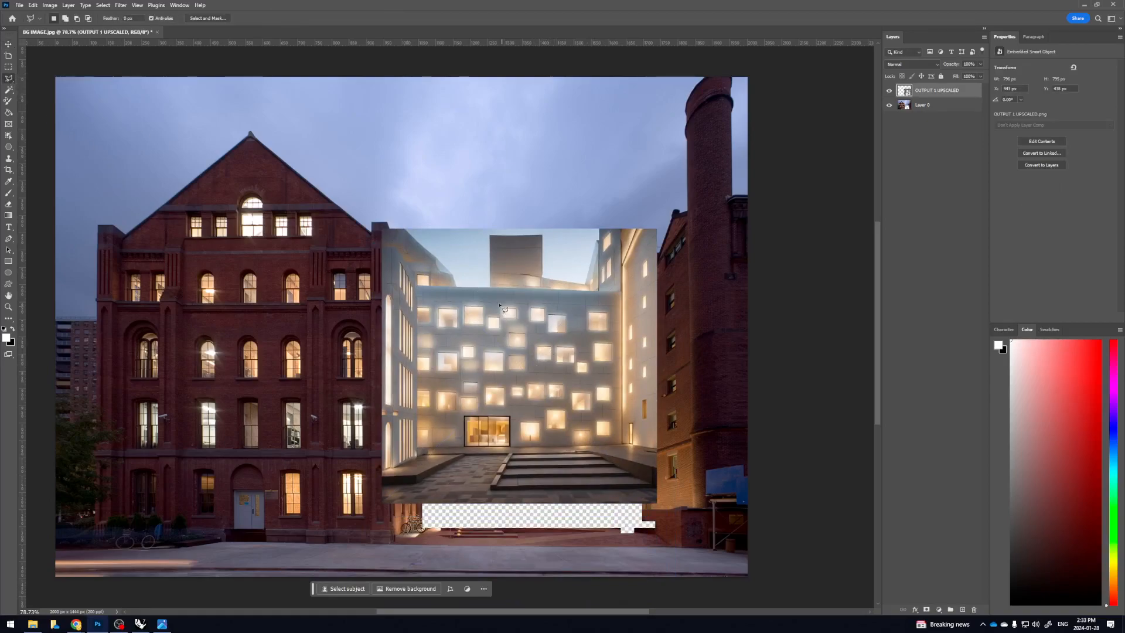
{"action": "left_click", "coordinate": [417, 287]}
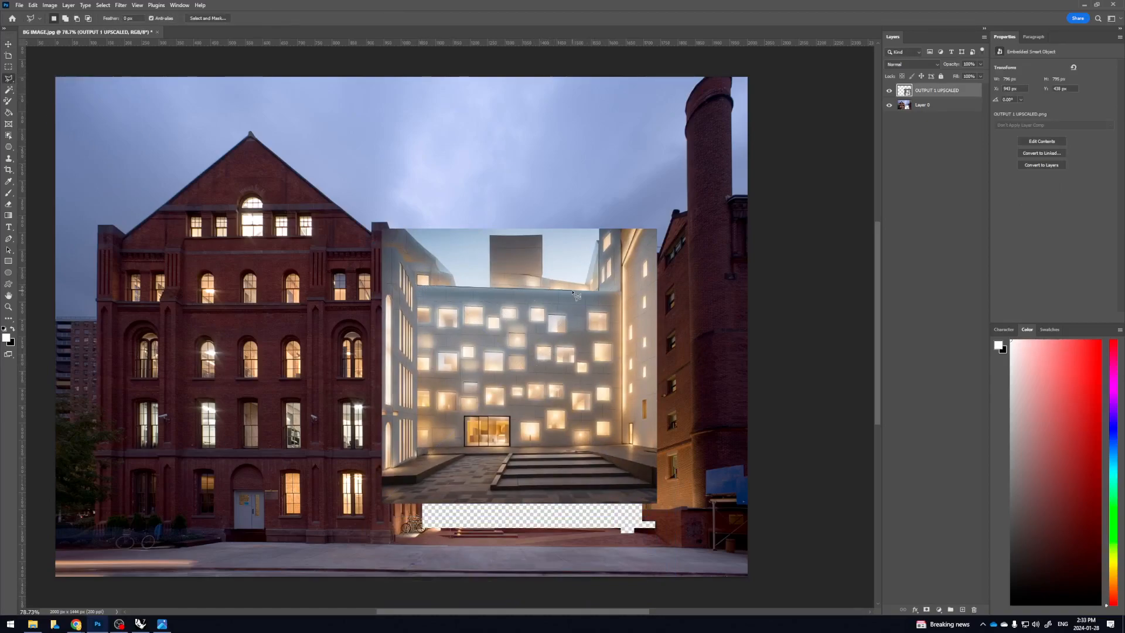
{"action": "left_click", "coordinate": [623, 292]}
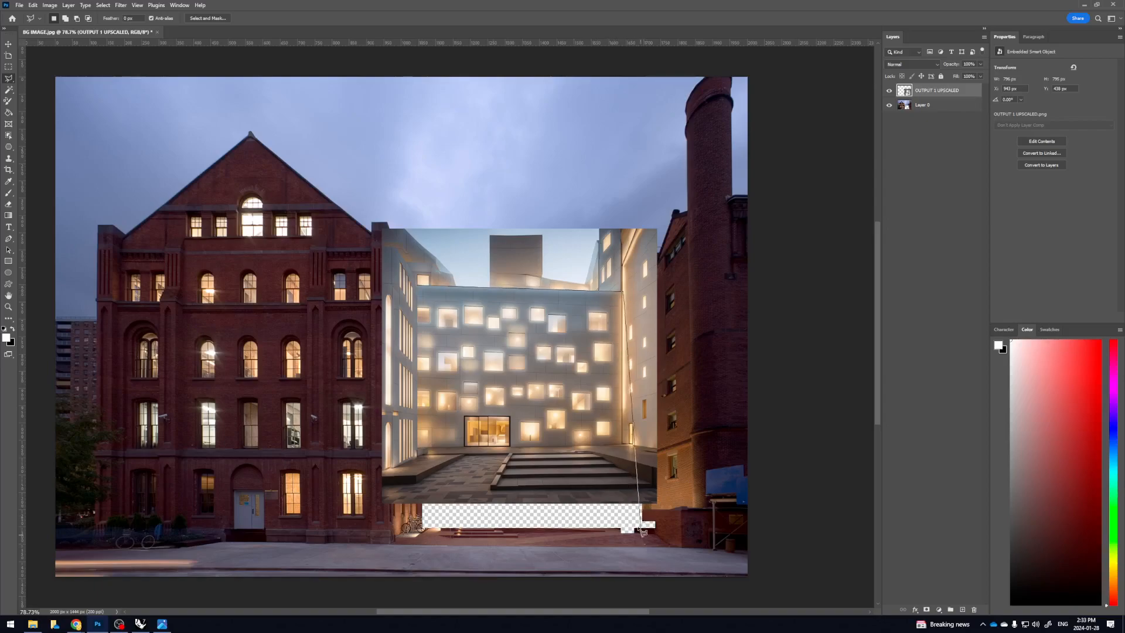
{"action": "left_click", "coordinate": [623, 444]}
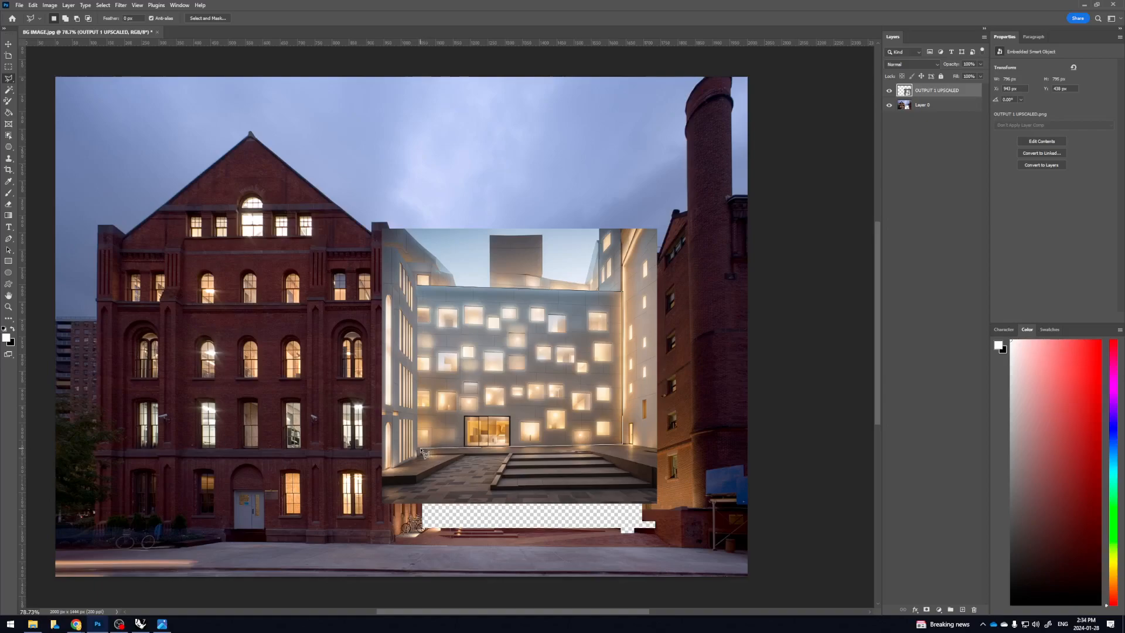
{"action": "left_click", "coordinate": [419, 449]}
{"action": "left_click", "coordinate": [422, 291]}
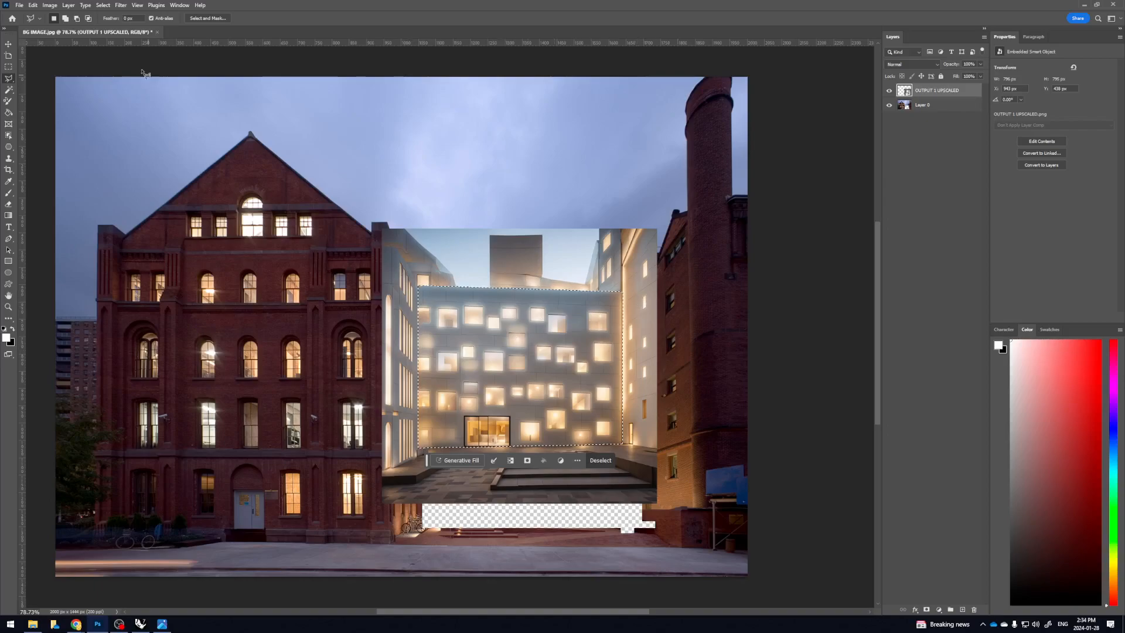
Step: Invert the facade selection and try to delete the surrounding parts of the placed render
{"action": "left_click", "coordinate": [103, 4]}
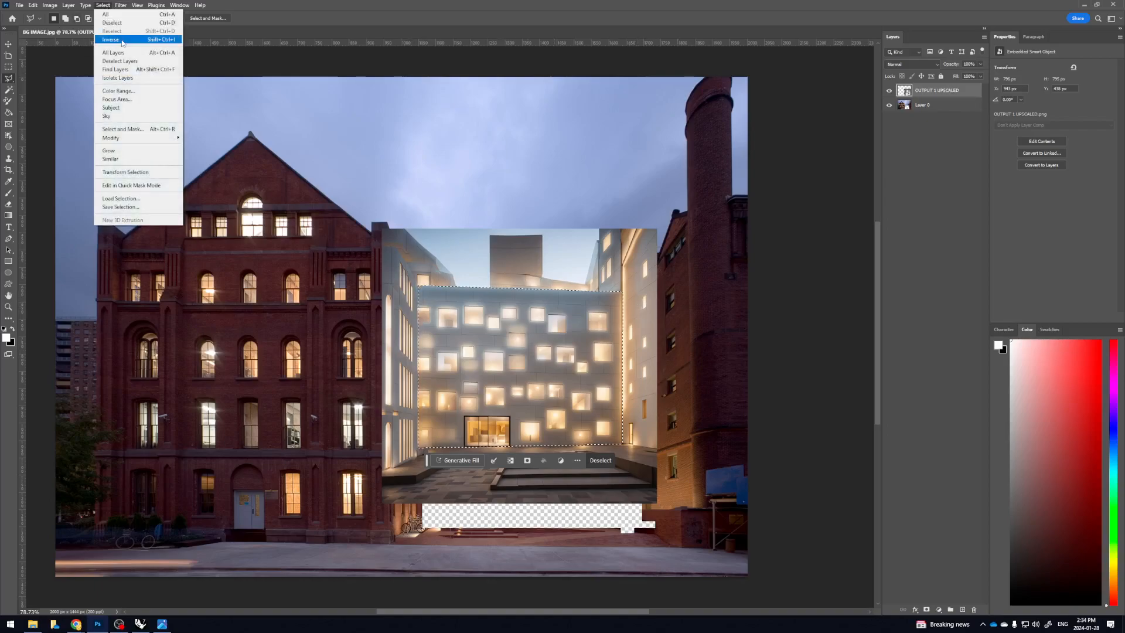
{"action": "left_click", "coordinate": [114, 39]}
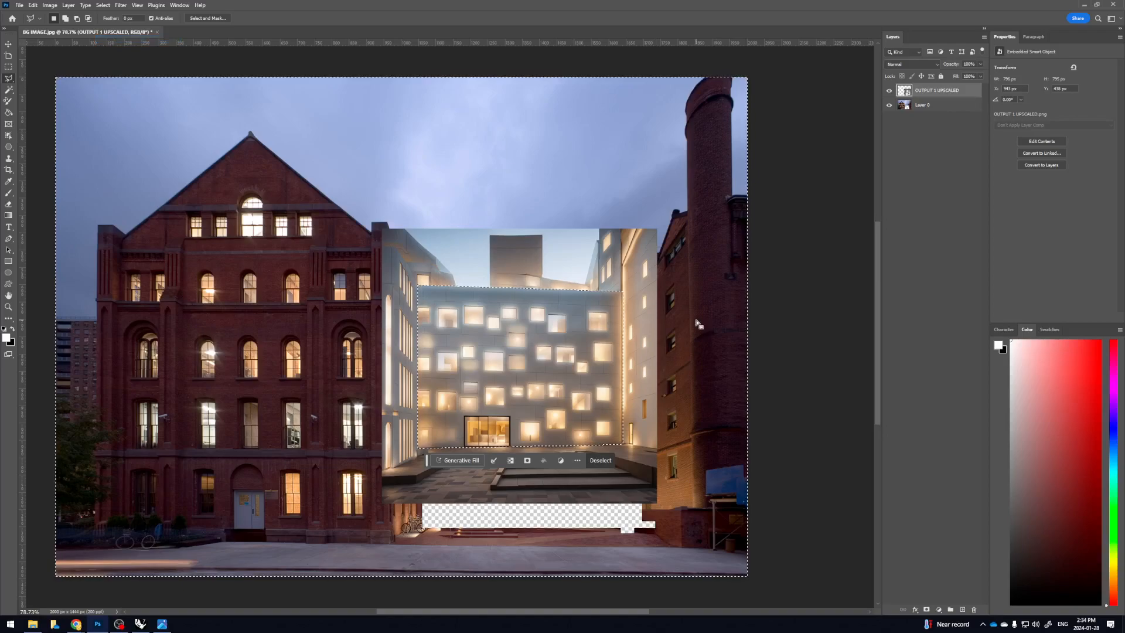
{"action": "key", "text": "Delete"}
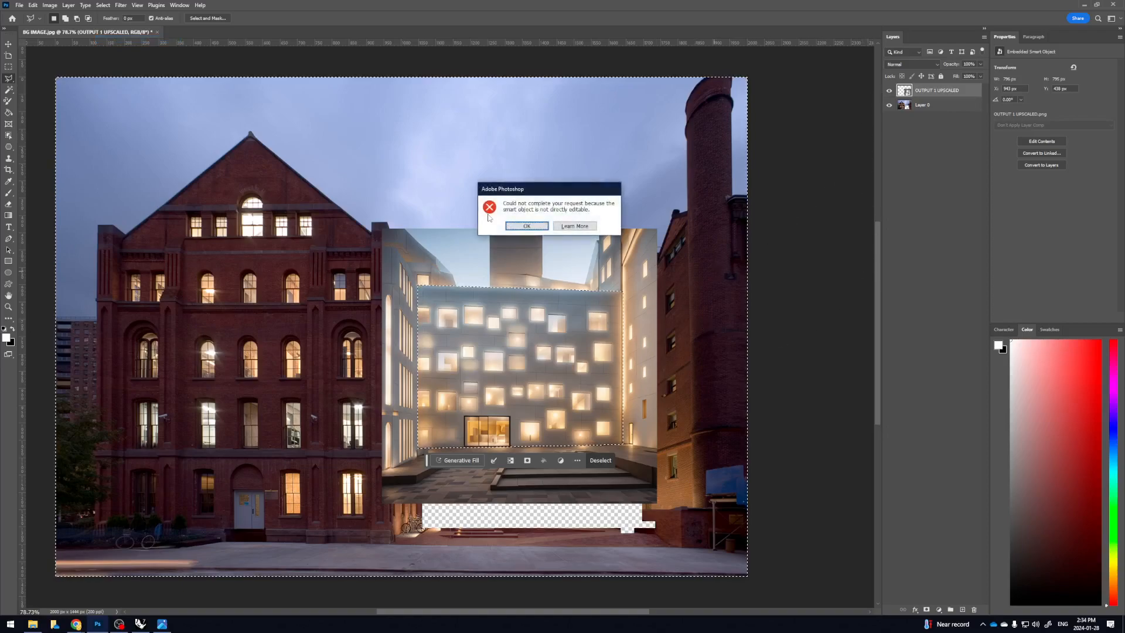
{"action": "left_click", "coordinate": [527, 225]}
Step: Rasterize the OUTPUT 1 UPSCALED layer, delete everything outside the facade, and clear the selection
{"action": "right_click", "coordinate": [936, 91]}
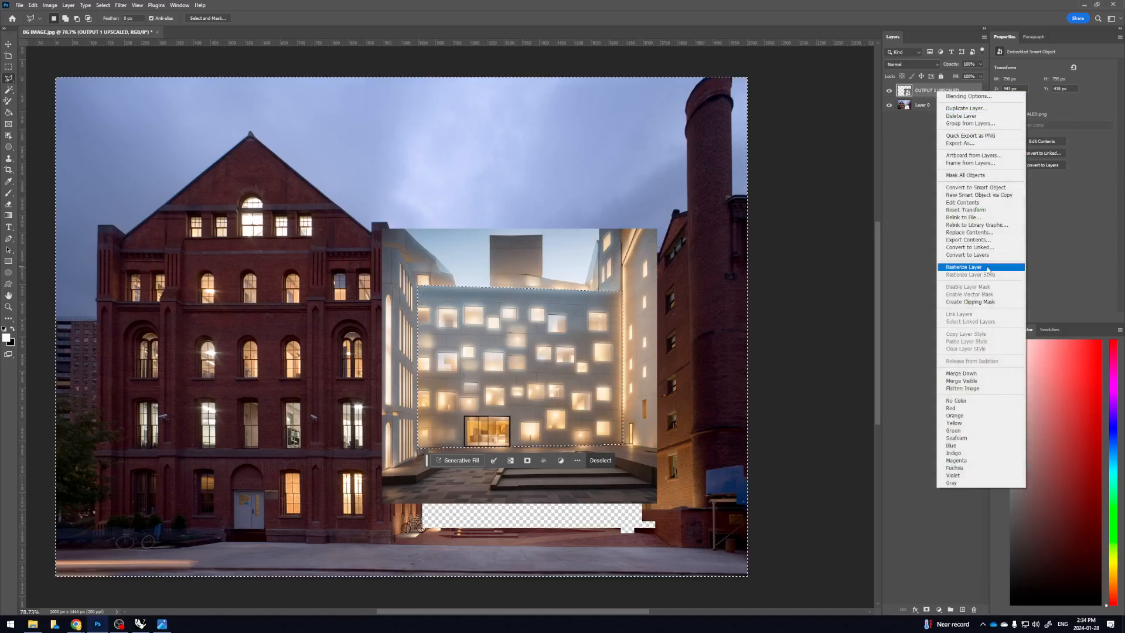
{"action": "left_click", "coordinate": [973, 267]}
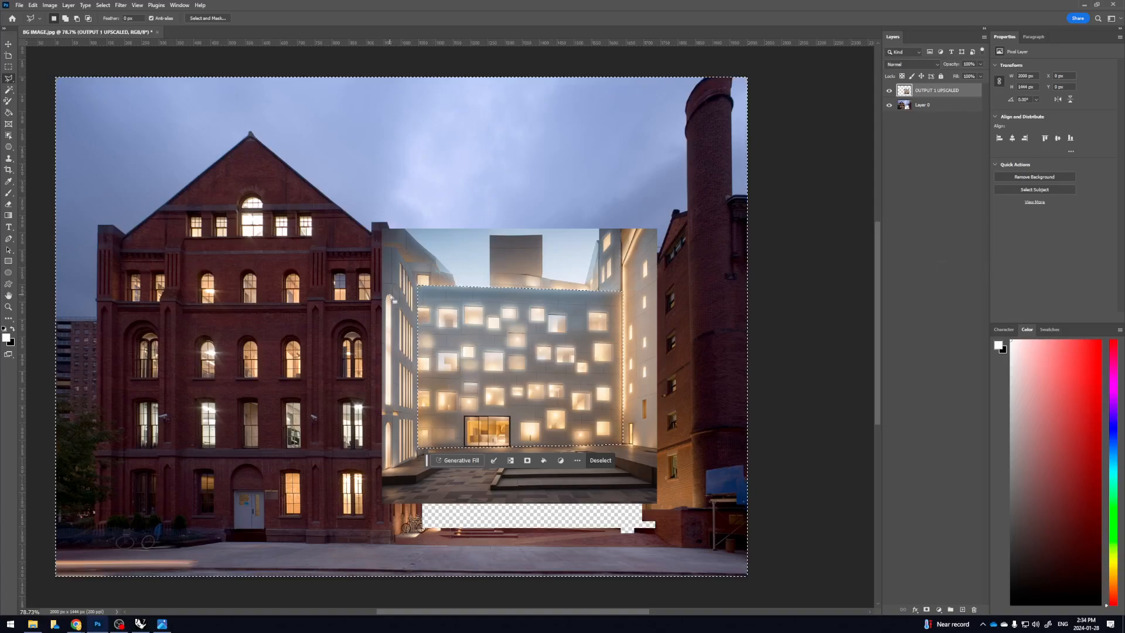
{"action": "key", "text": "Delete"}
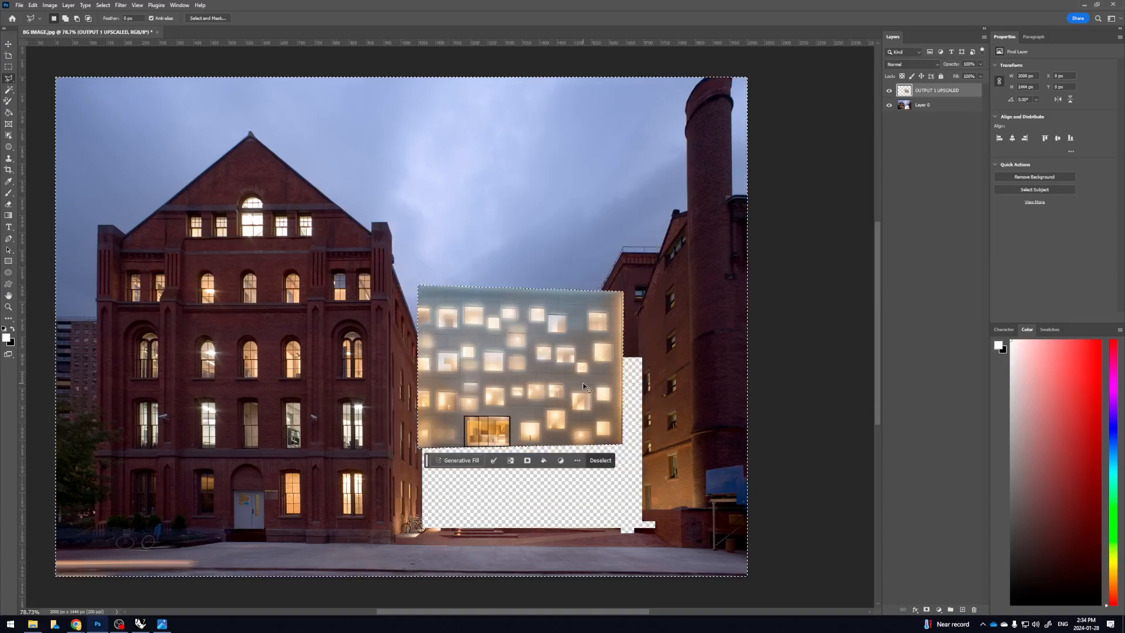
{"action": "key", "text": "ctrl+d"}
Step: Move the facade down into the transparent cut-out and enlarge it to about 105.79% to fill the opening
{"action": "key", "text": "v"}
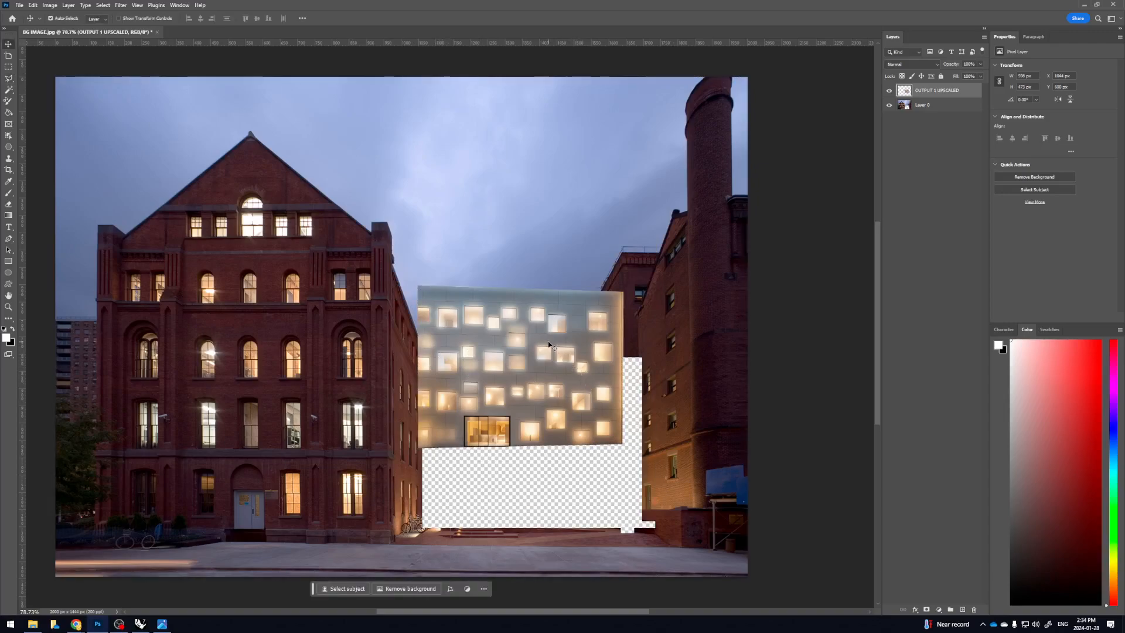
{"action": "left_click_drag", "start_coordinate": [562, 371], "coordinate": [563, 439]}
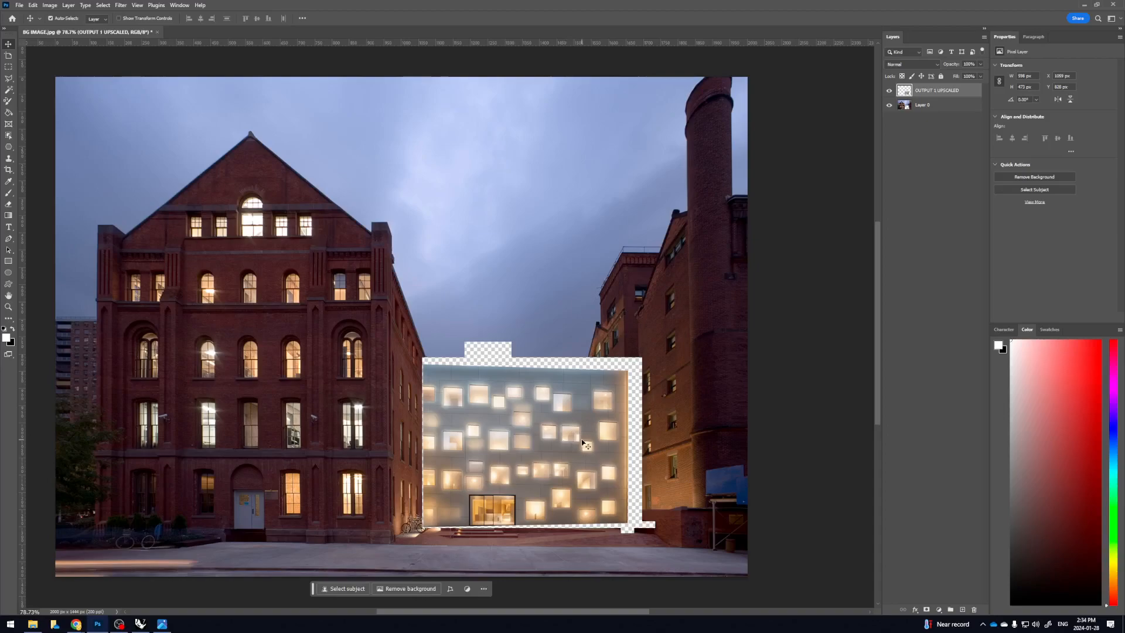
{"action": "key", "text": "ctrl+t"}
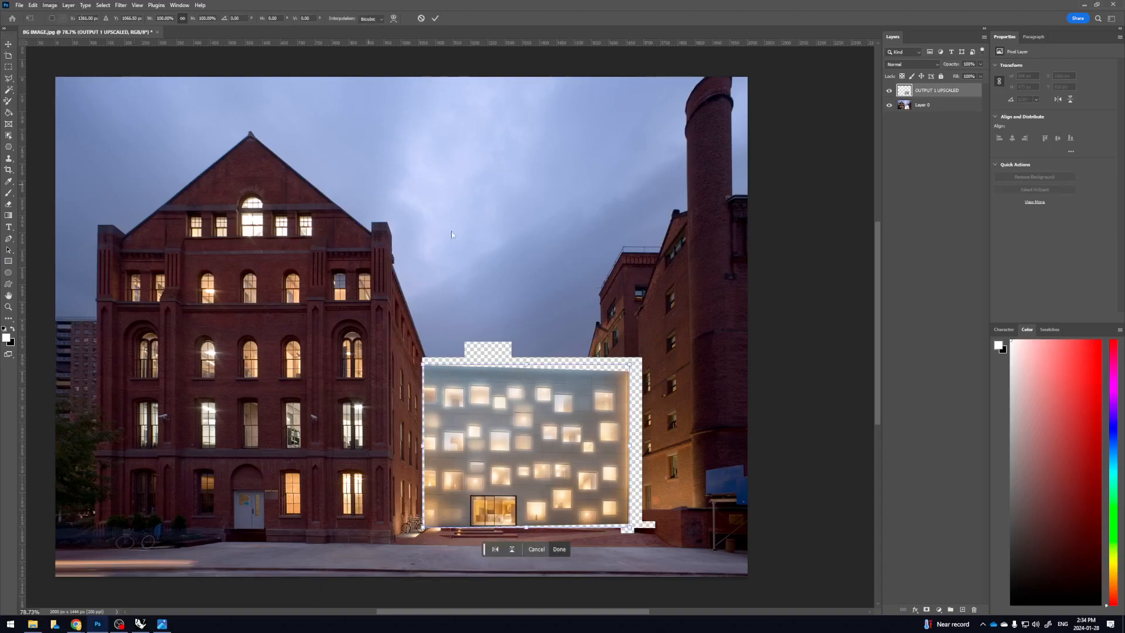
{"action": "left_click", "coordinate": [33, 5]}
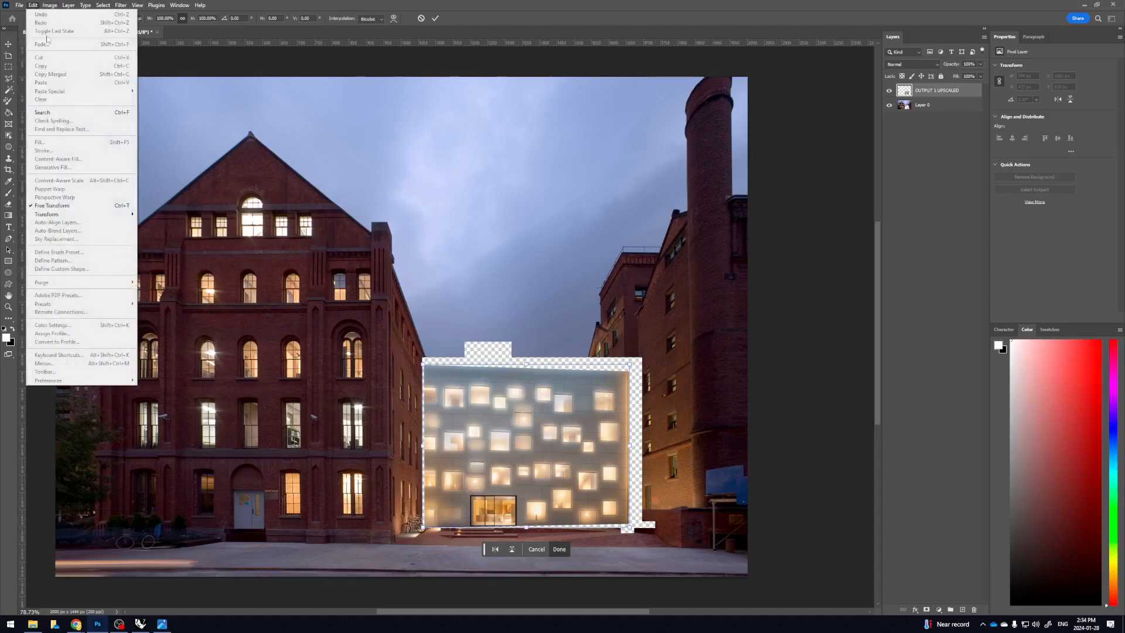
{"action": "left_click", "coordinate": [630, 365]}
{"action": "left_click_drag", "start_coordinate": [631, 364], "coordinate": [641, 354]}
{"action": "left_click_drag", "start_coordinate": [621, 440], "coordinate": [618, 438]}
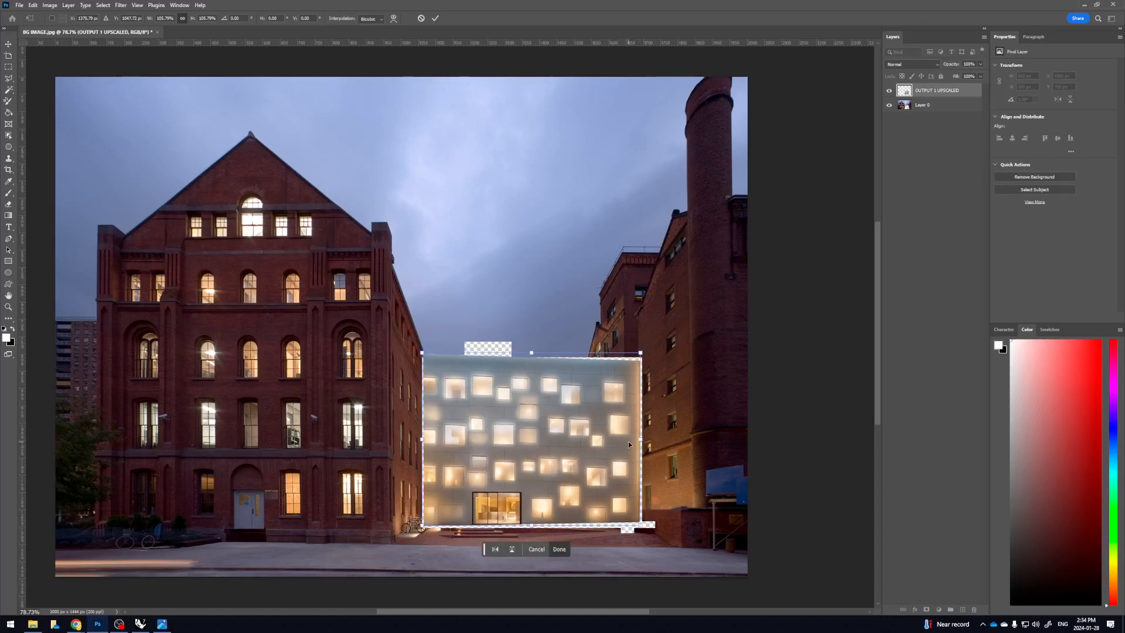
{"action": "key", "text": "Return"}
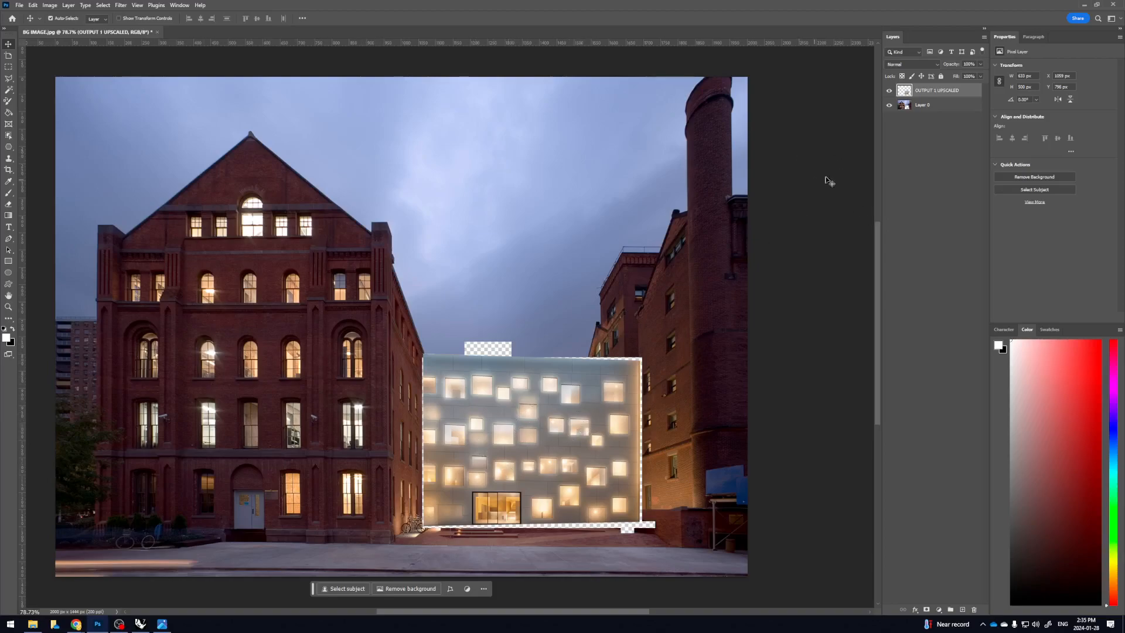
Step: Load the OUTPUT 1 UPSCALED layer's outline as a selection and expand it by 10 pixels
{"action": "left_click", "coordinate": [905, 92], "text": "ctrl"}
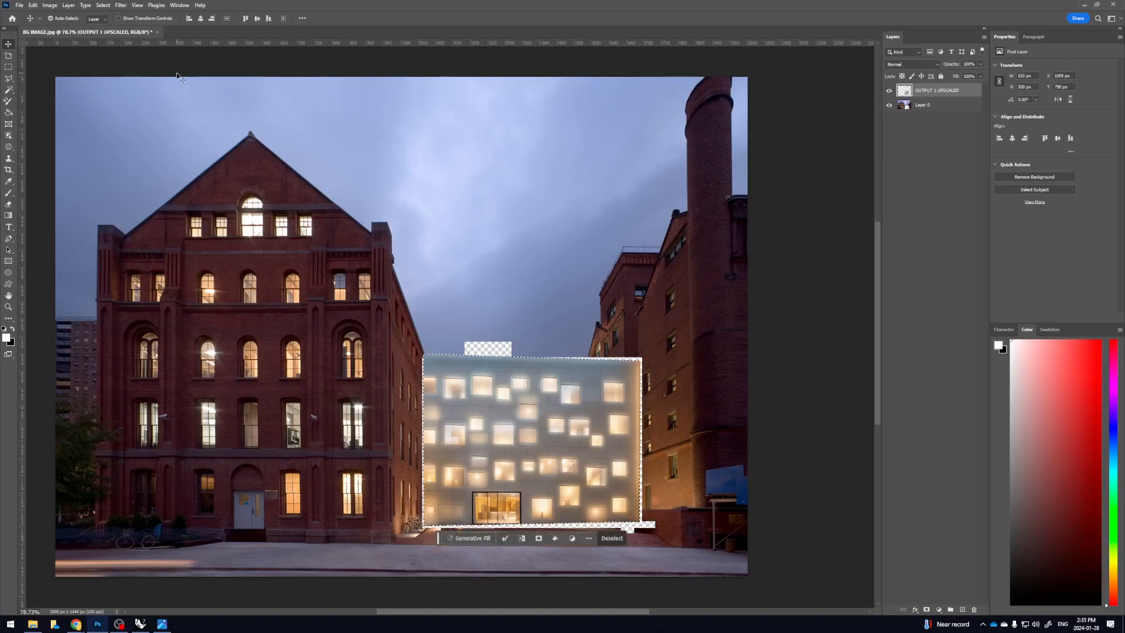
{"action": "left_click", "coordinate": [103, 4]}
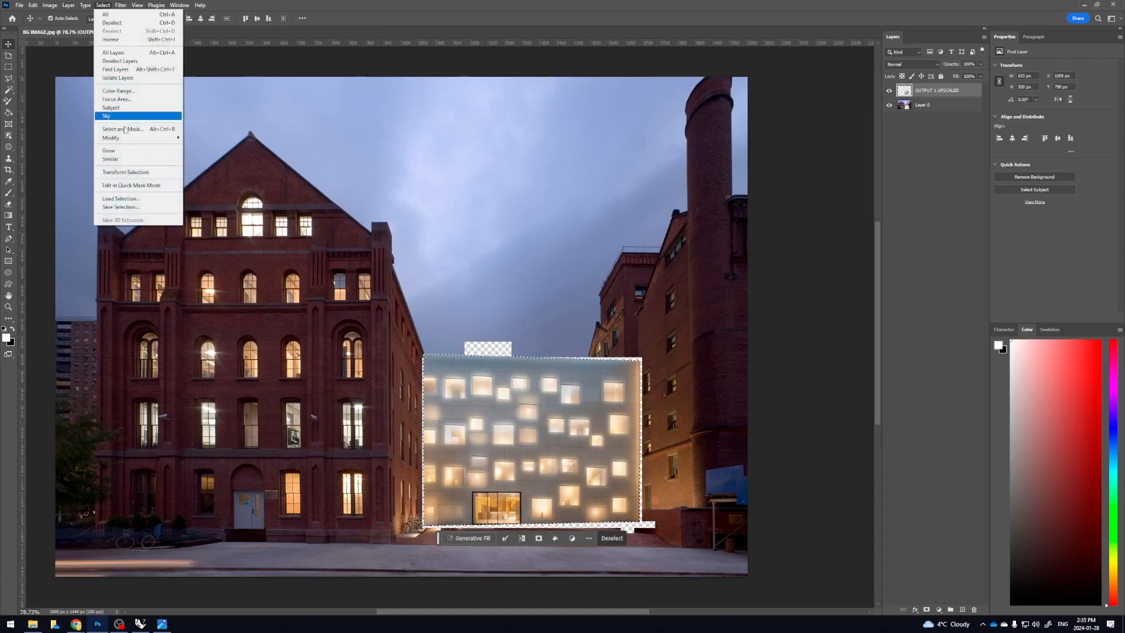
{"action": "mouse_move", "coordinate": [135, 138]}
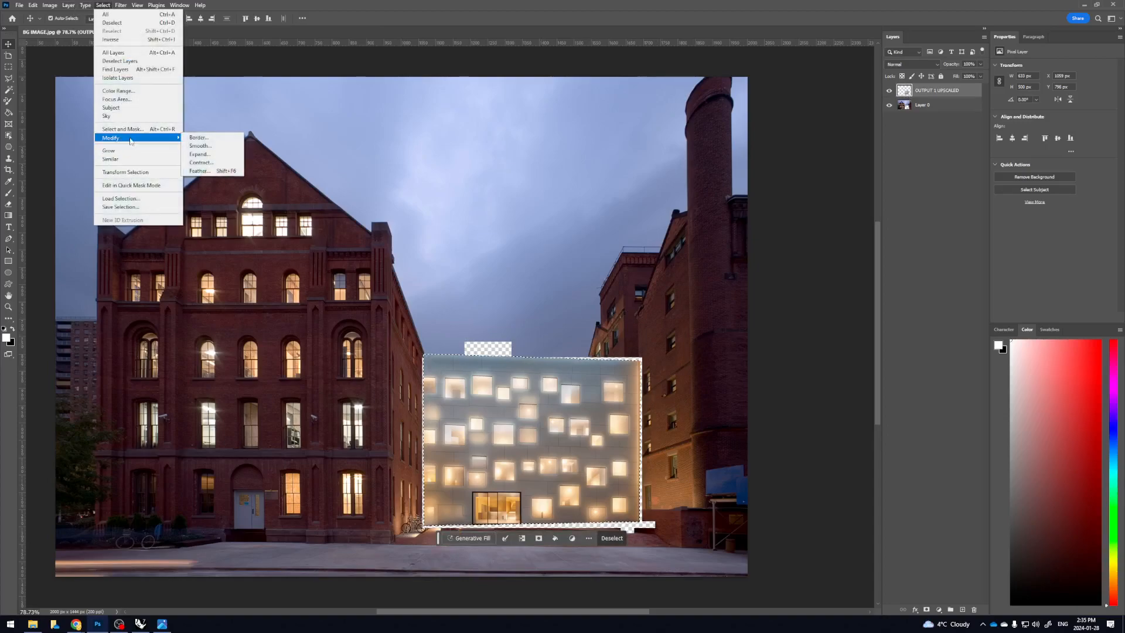
{"action": "left_click", "coordinate": [215, 158]}
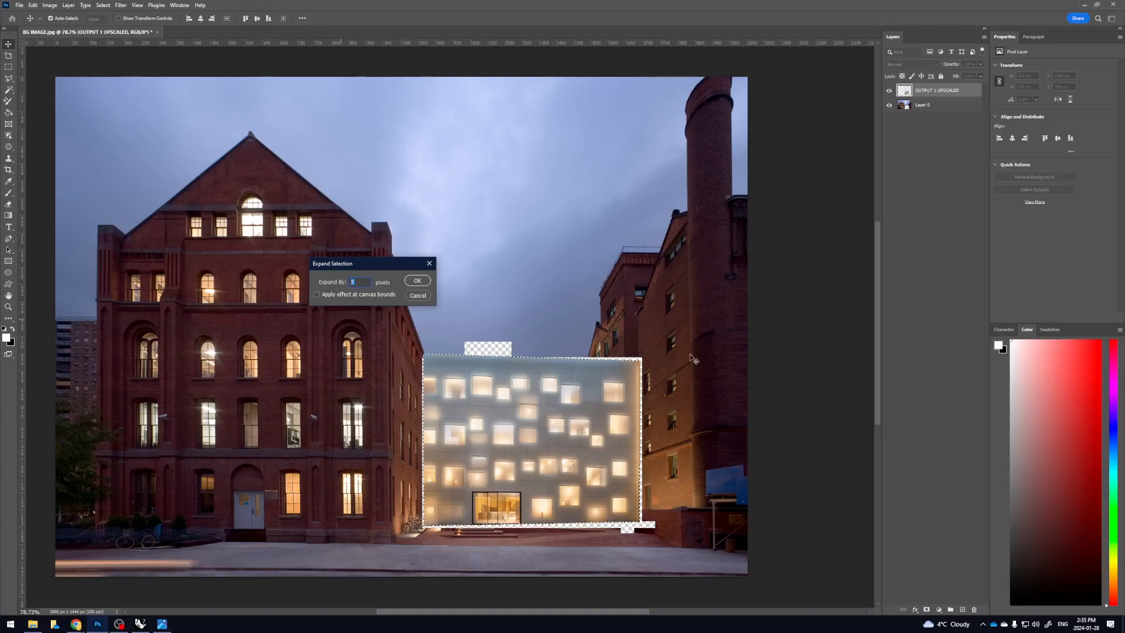
{"action": "type", "text": "10"}
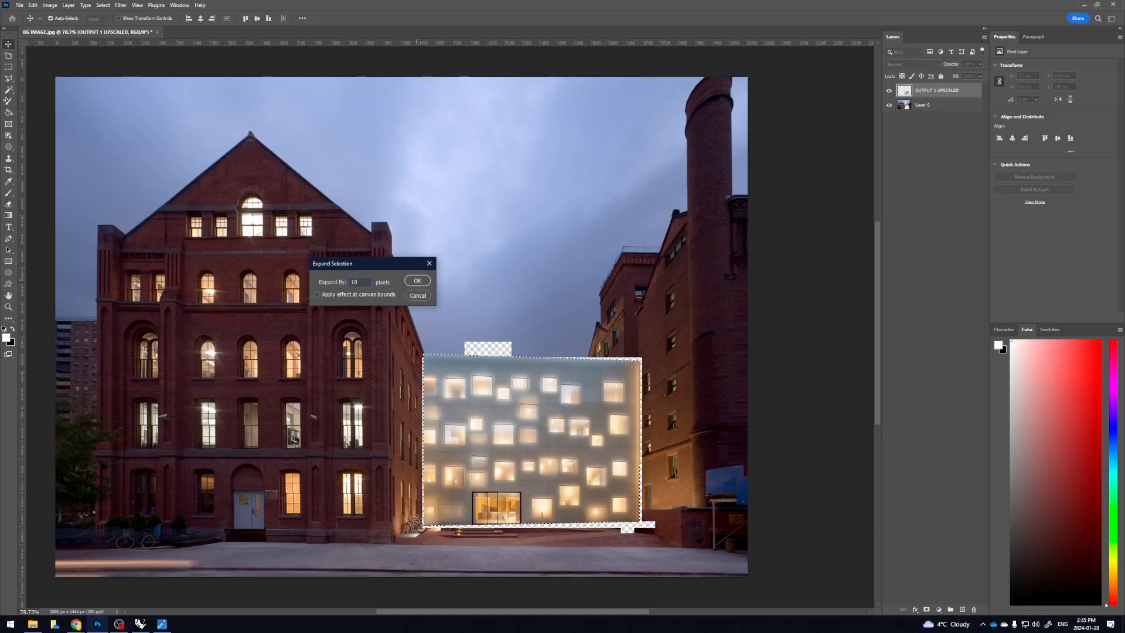
{"action": "left_click", "coordinate": [417, 282]}
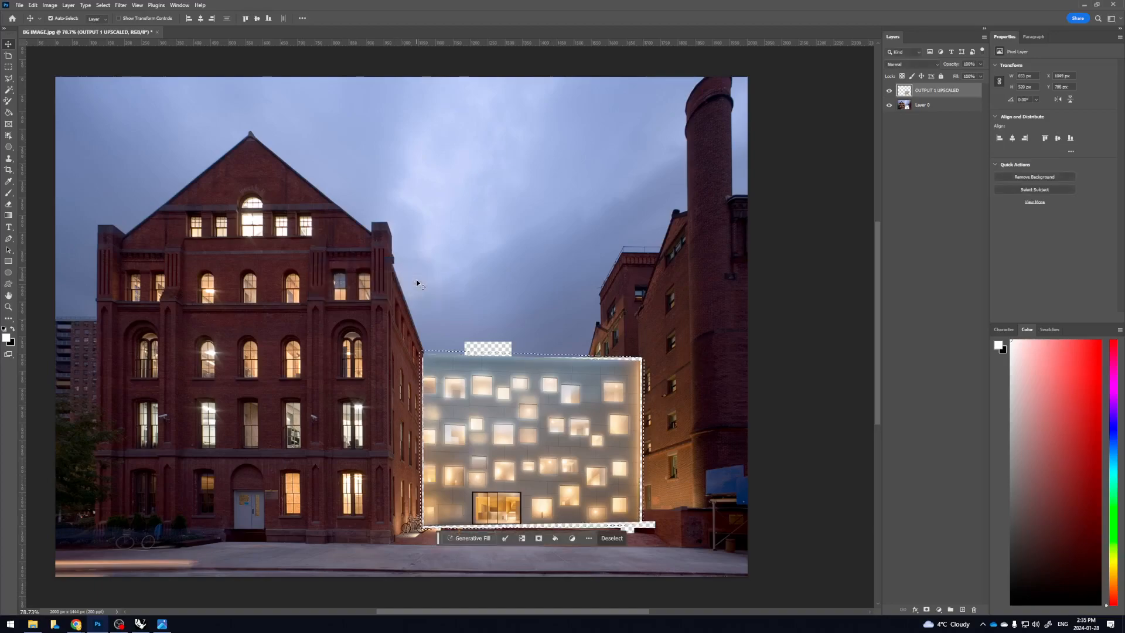
Step: Delete the expanded selection area from Layer 0, check the opening by toggling both layers' visibility, and clear the selection
{"action": "left_click", "coordinate": [945, 106]}
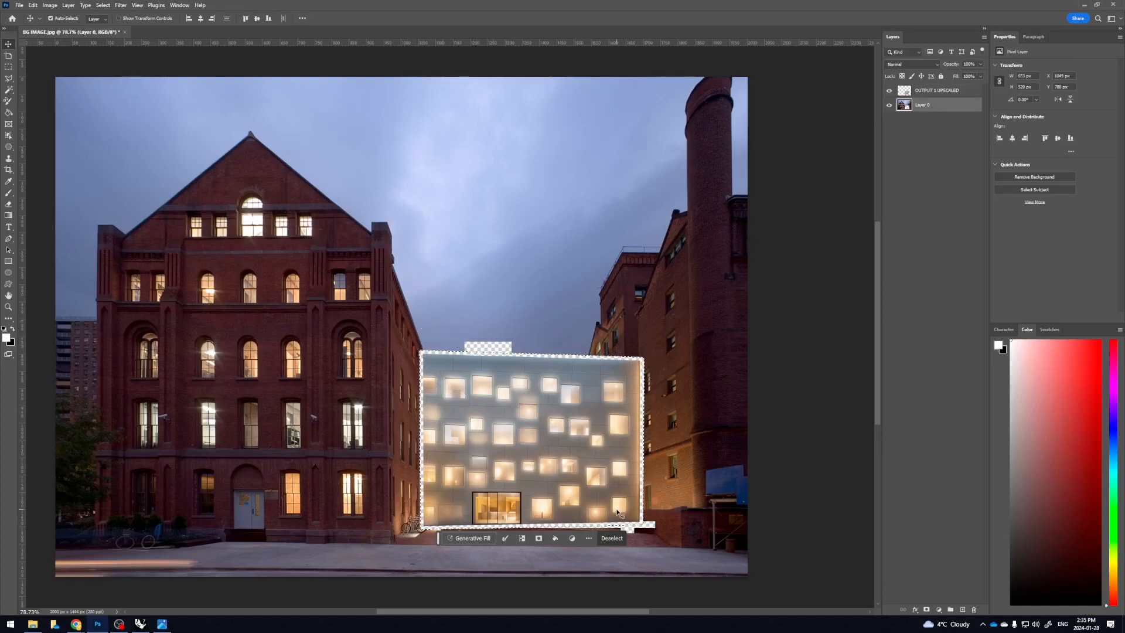
{"action": "left_click", "coordinate": [889, 90]}
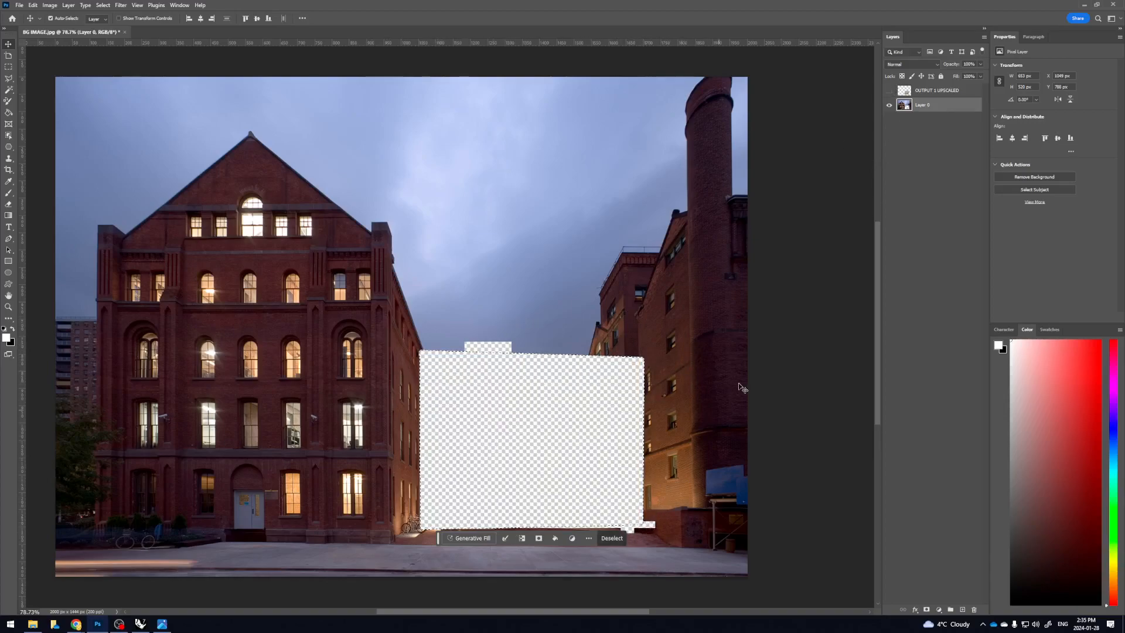
{"action": "left_click", "coordinate": [890, 106]}
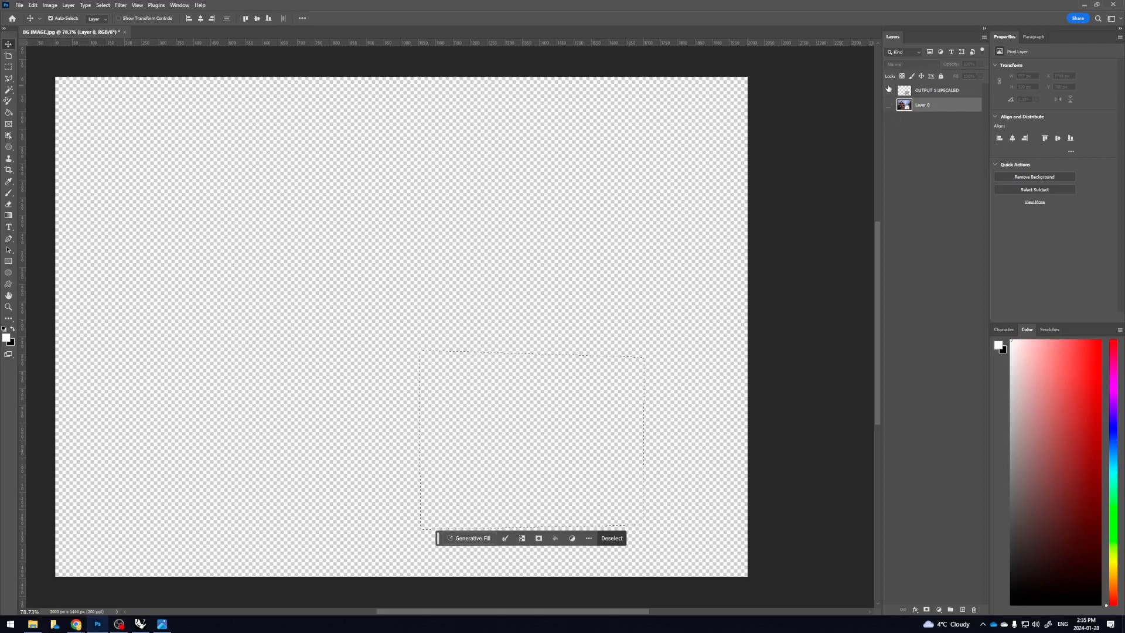
{"action": "left_click", "coordinate": [890, 105]}
{"action": "left_click", "coordinate": [889, 92]}
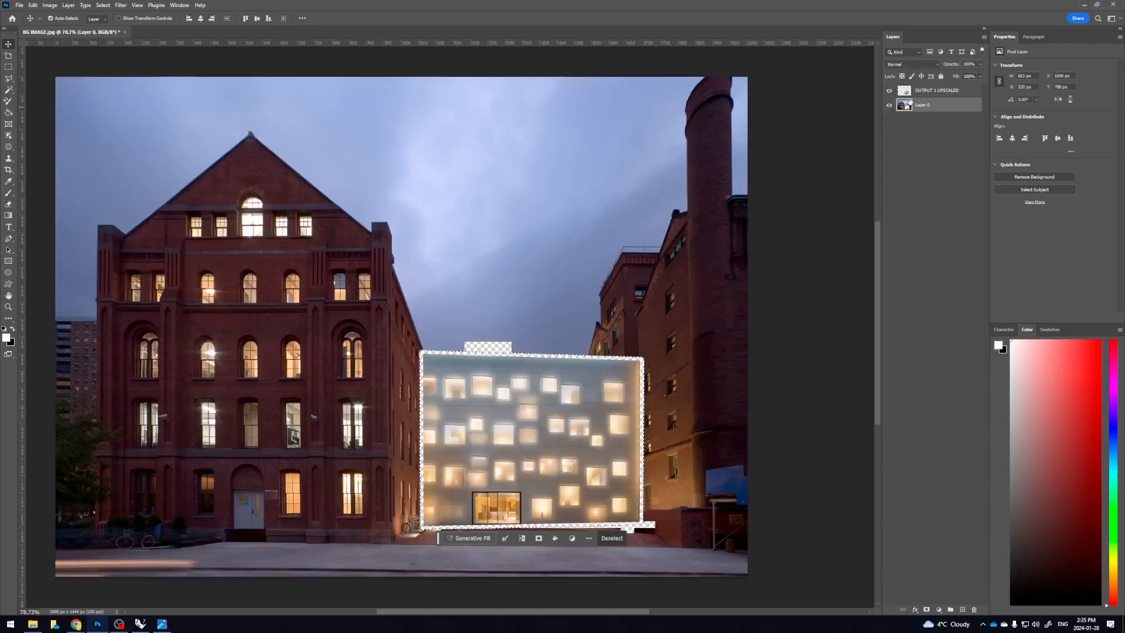
{"action": "key", "text": "ctrl+d"}
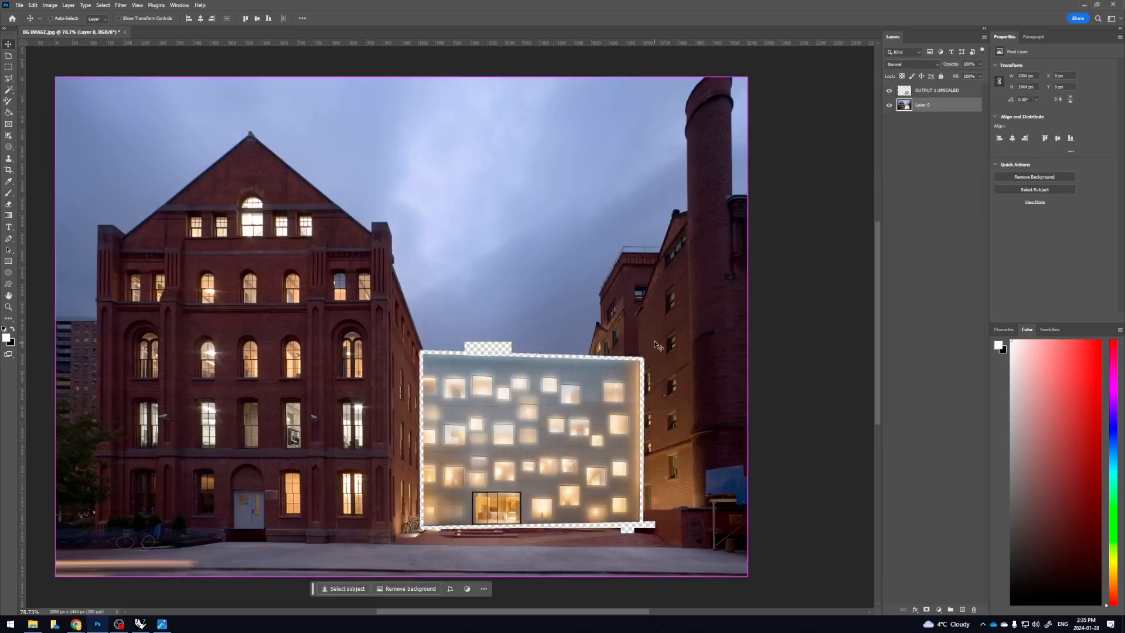
Step: Load the OUTPUT 1 UPSCALED outline as a selection, fill it with white on Layer 0, then hide the facade layer and deselect
{"action": "left_click", "coordinate": [905, 92], "text": "ctrl"}
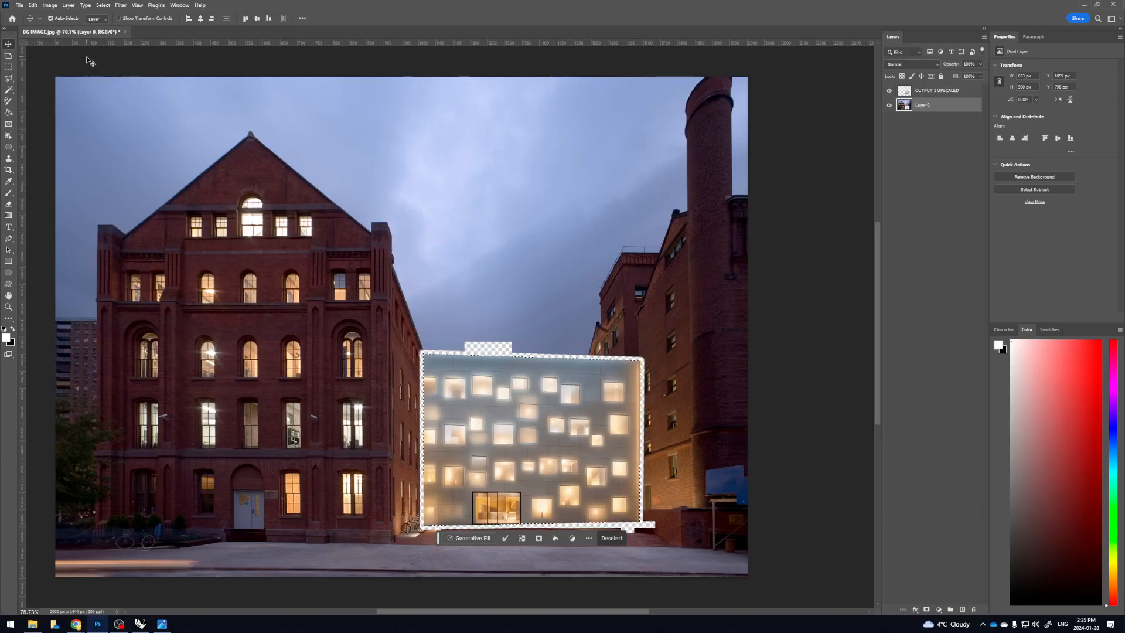
{"action": "left_click", "coordinate": [33, 5]}
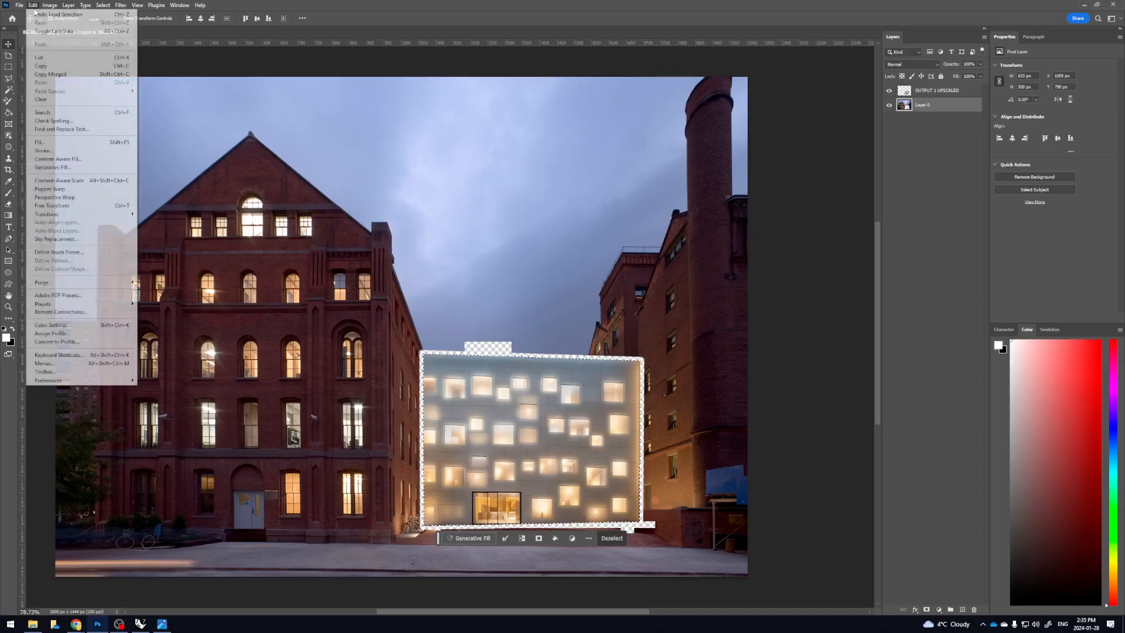
{"action": "left_click", "coordinate": [40, 142]}
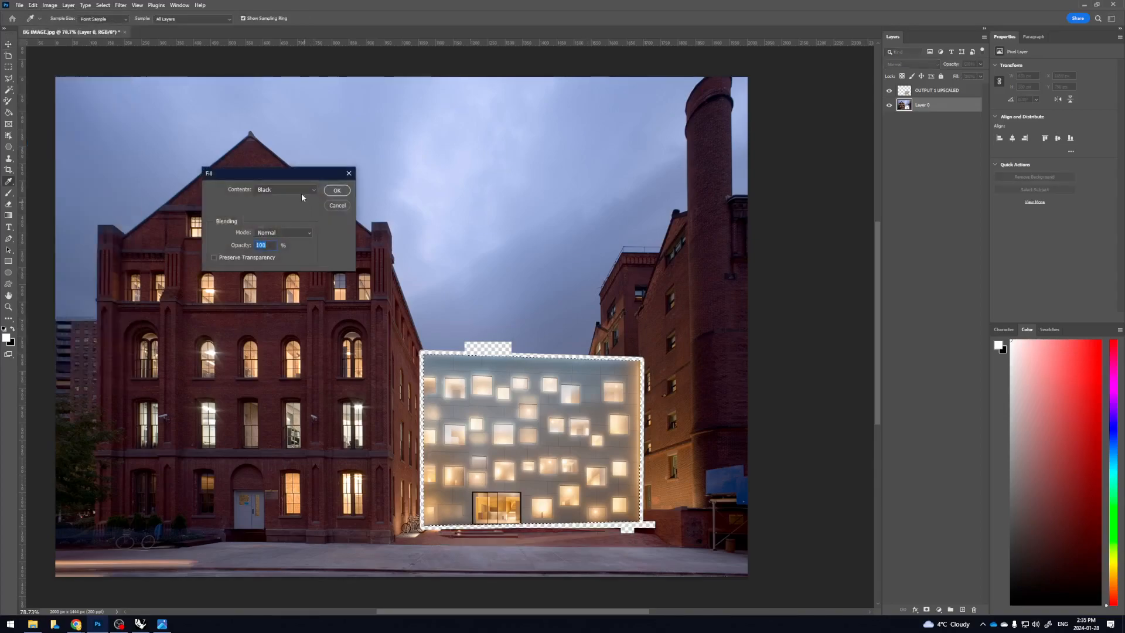
{"action": "left_click", "coordinate": [301, 190]}
{"action": "left_click", "coordinate": [284, 275]}
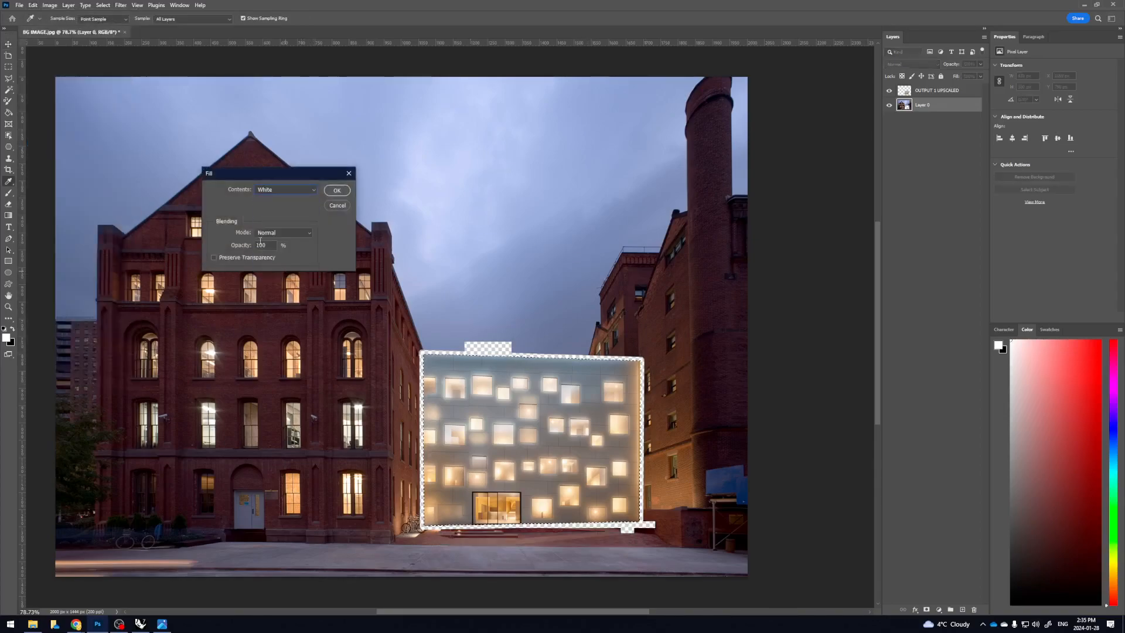
{"action": "left_click", "coordinate": [340, 190]}
{"action": "left_click", "coordinate": [935, 154]}
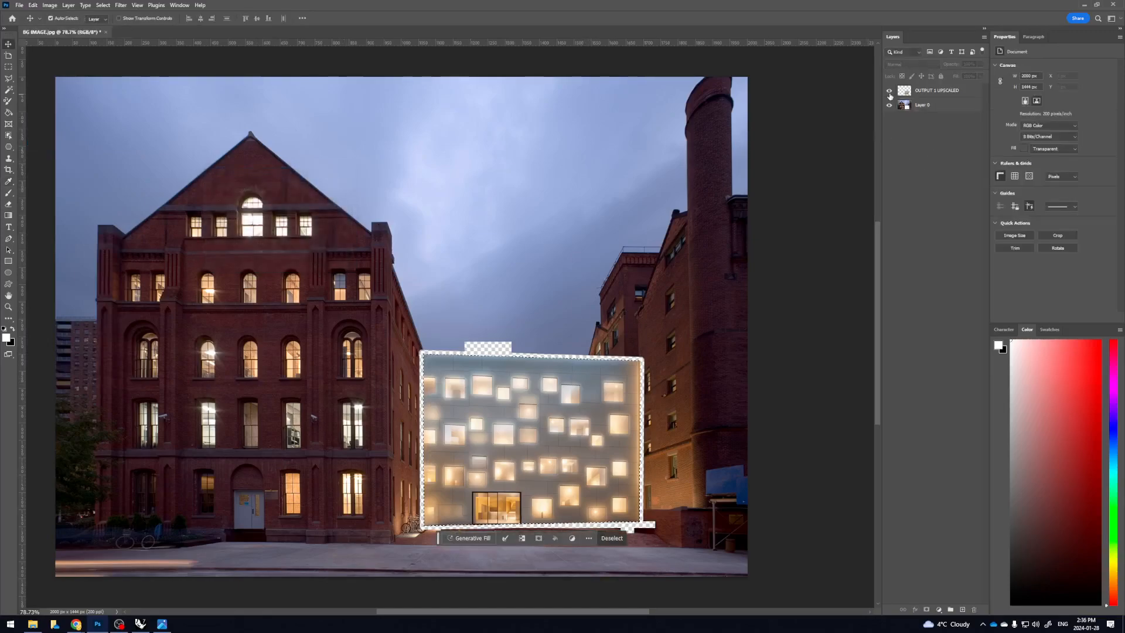
{"action": "left_click", "coordinate": [889, 91]}
{"action": "key", "text": "ctrl+d"}
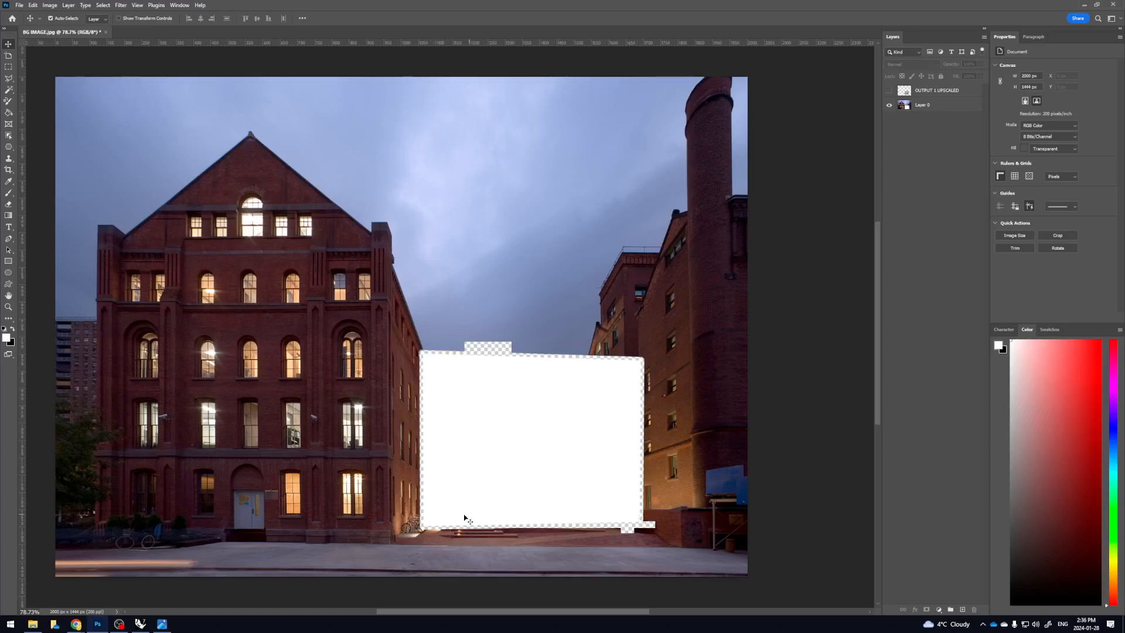
Step: Select the transparent gap surrounding the white area on Layer 0 with the Magic Wand
{"action": "left_click", "coordinate": [905, 97], "text": "ctrl"}
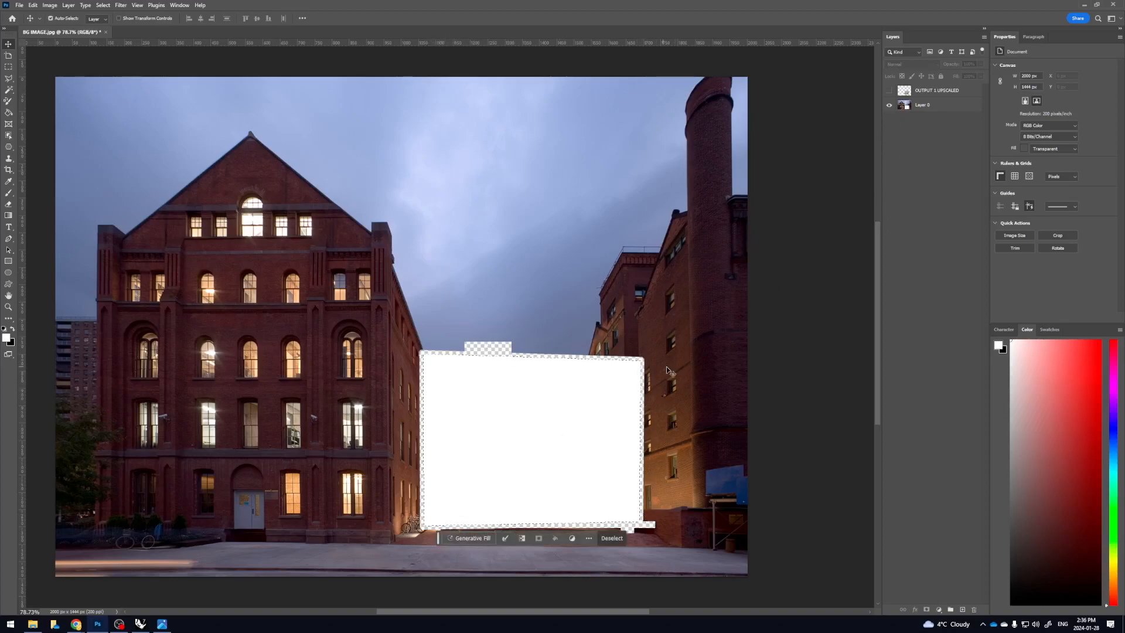
{"action": "key", "text": "ctrl+d"}
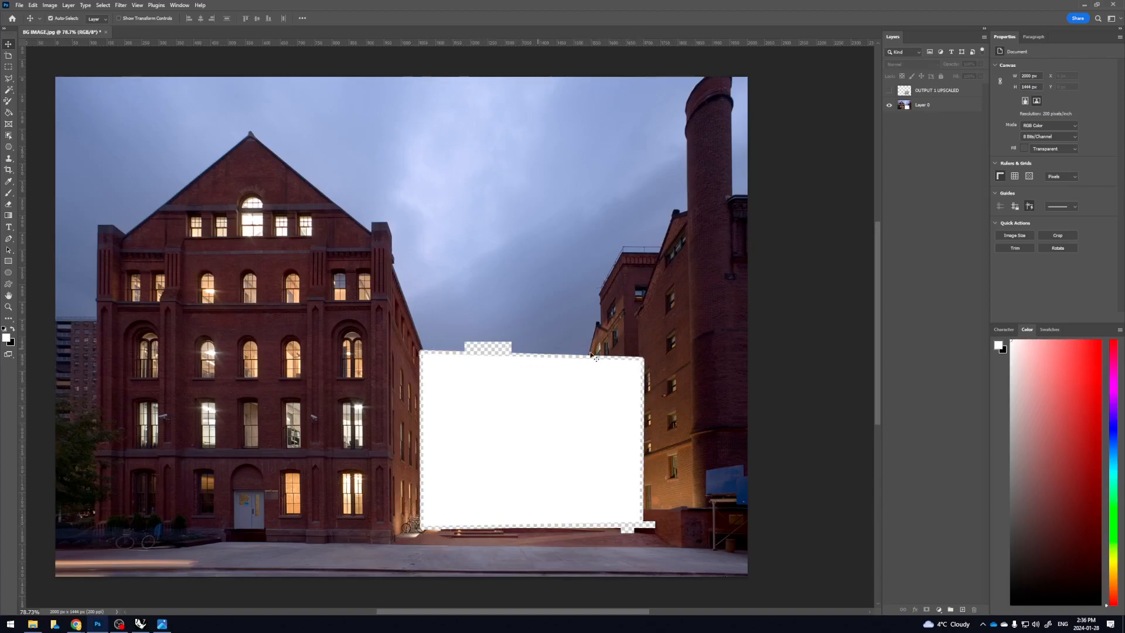
{"action": "left_click", "coordinate": [919, 106]}
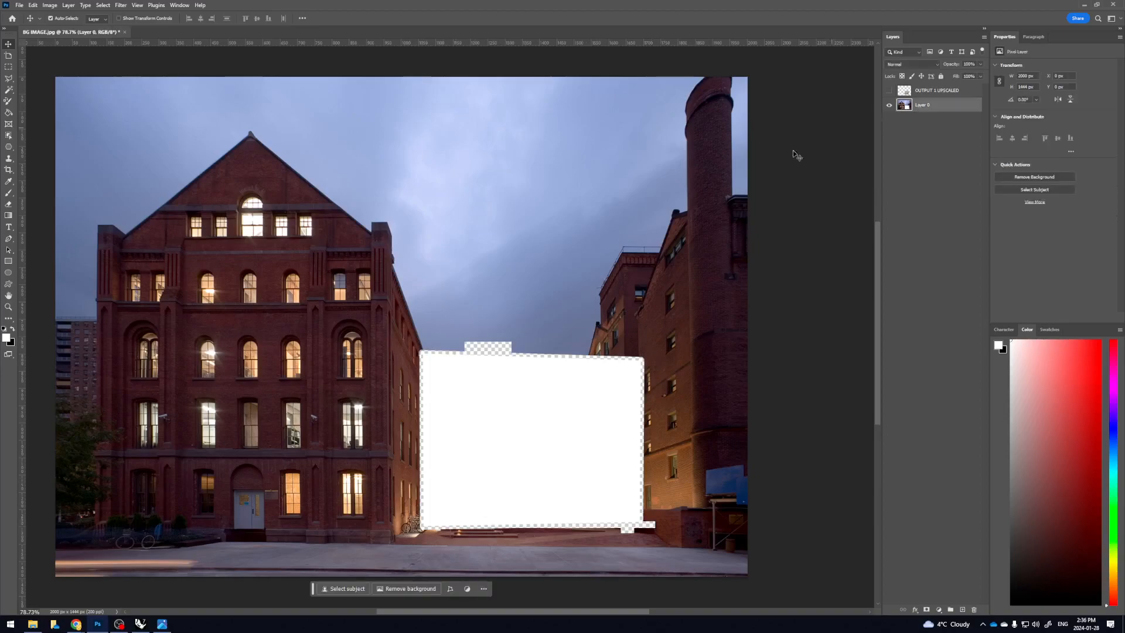
{"action": "left_click", "coordinate": [10, 91]}
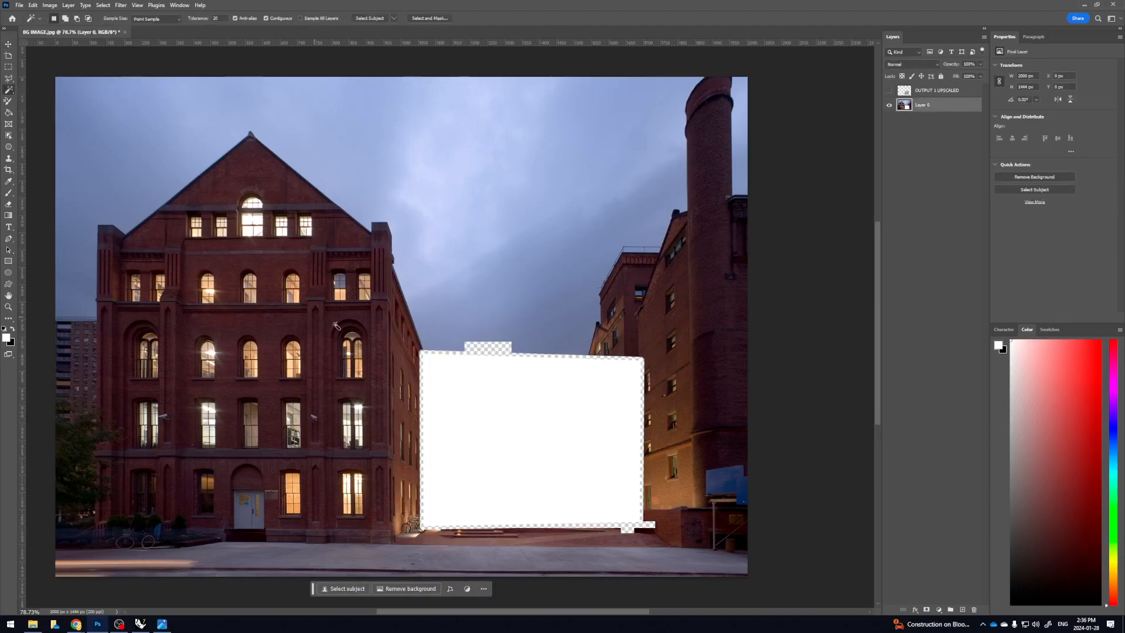
{"action": "left_click", "coordinate": [484, 350]}
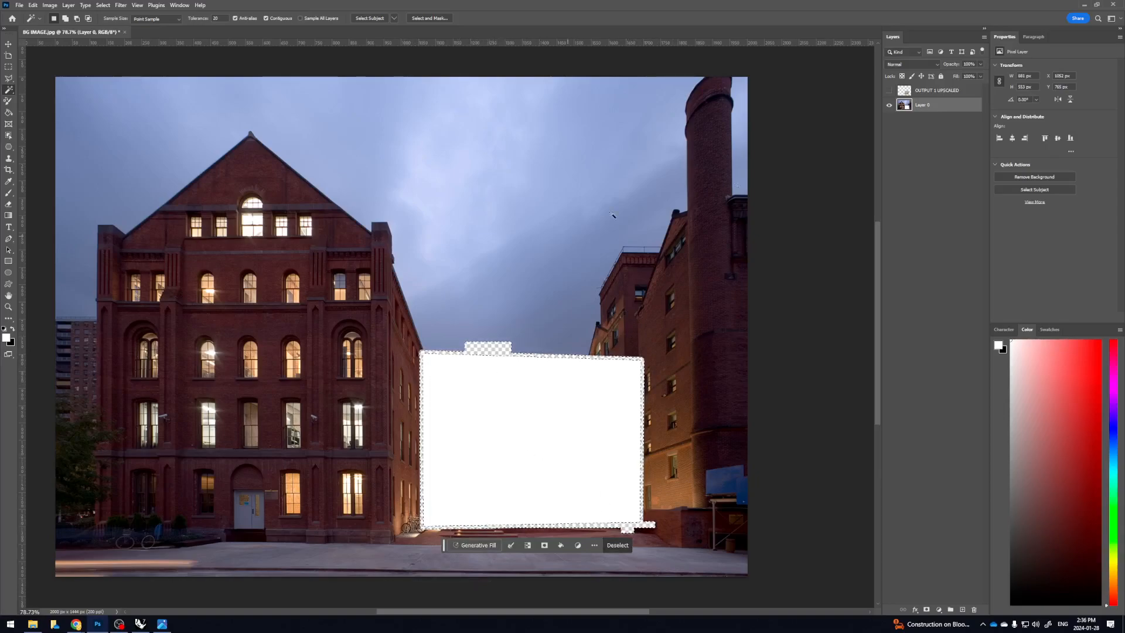
Step: Show the facade layer, add a new layer above it, and run Generative Fill on the selected gap without a prompt
{"action": "left_click", "coordinate": [889, 91]}
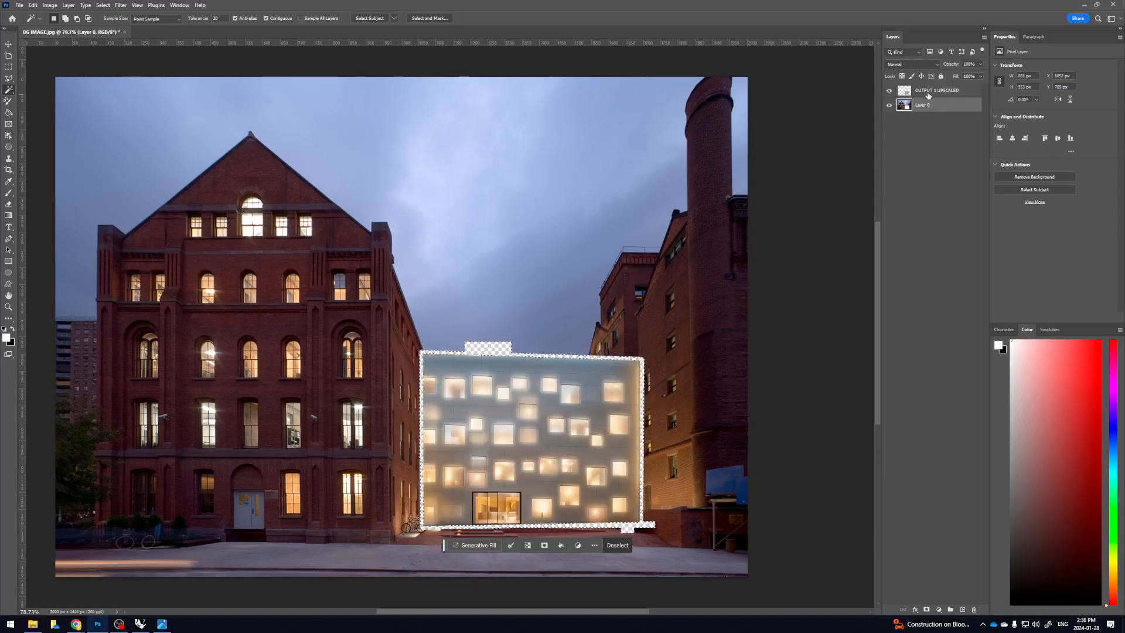
{"action": "left_click", "coordinate": [928, 92]}
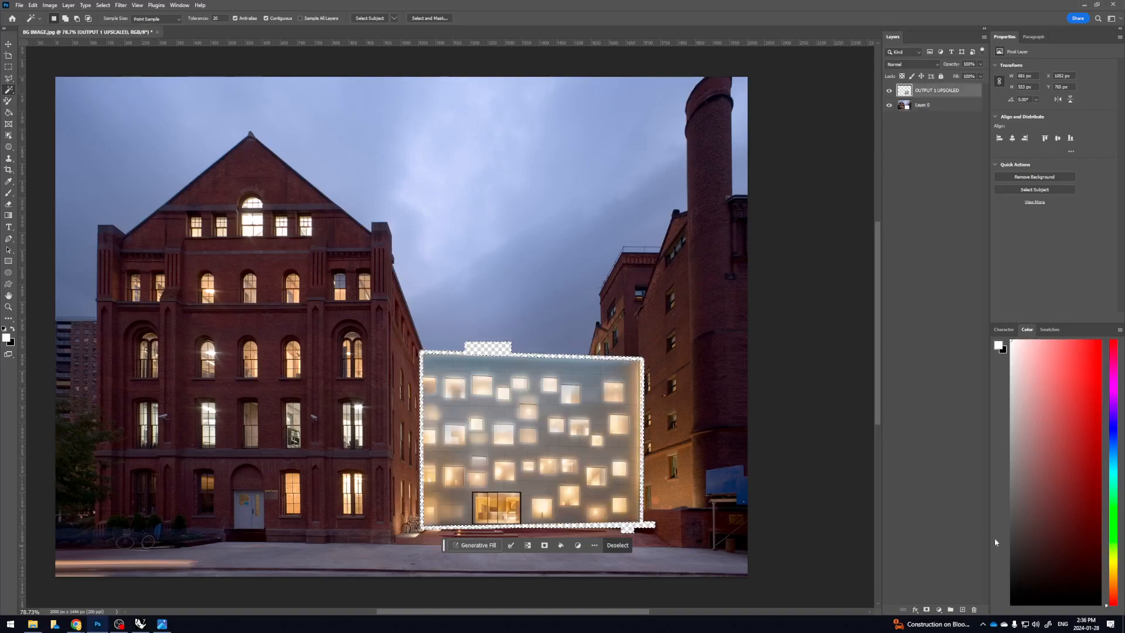
{"action": "left_click", "coordinate": [962, 610]}
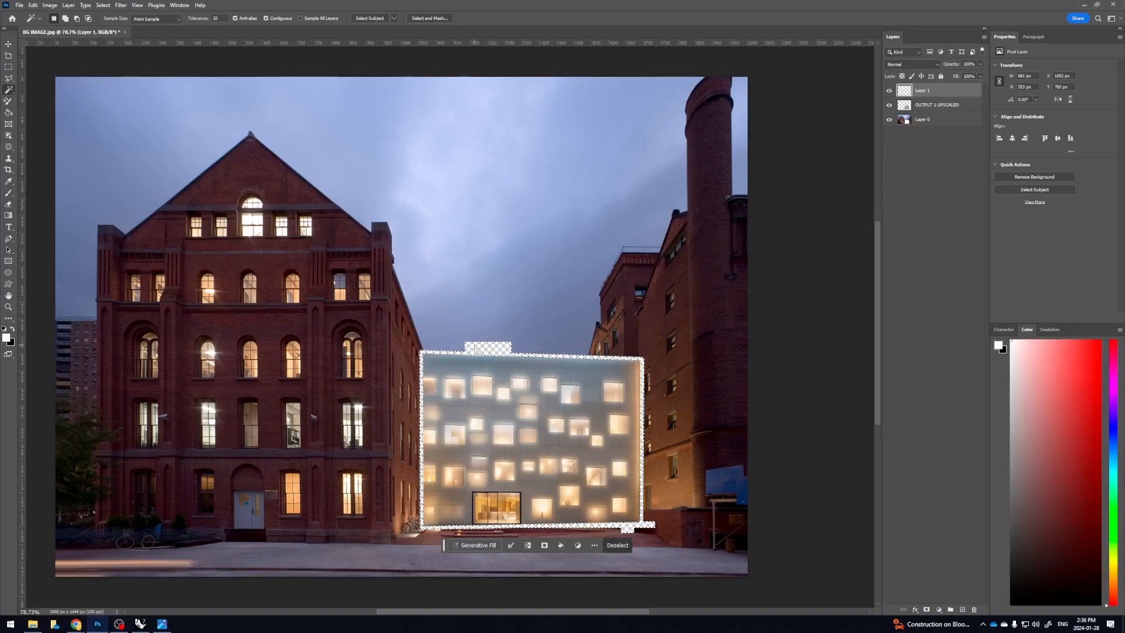
{"action": "left_click", "coordinate": [466, 546]}
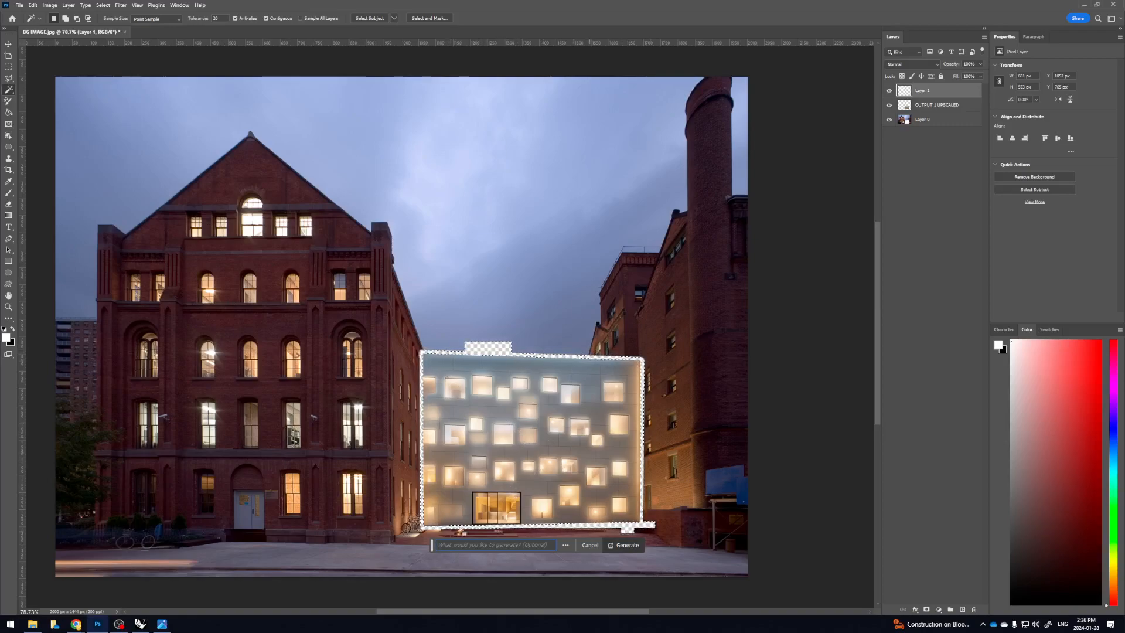
{"action": "left_click", "coordinate": [625, 545]}
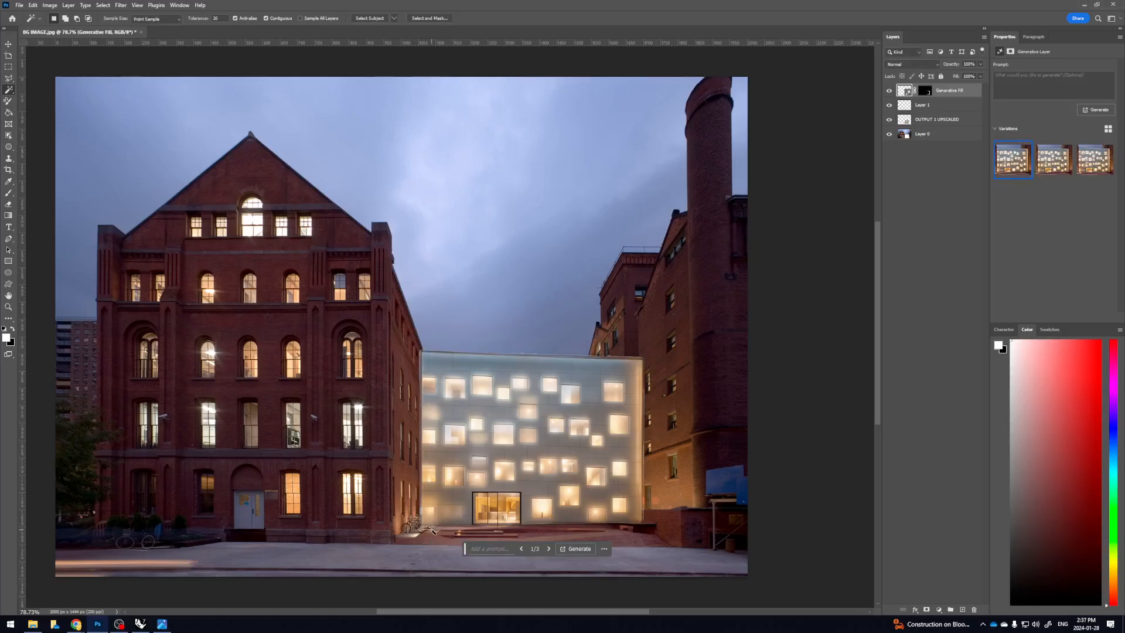
Step: Examine the generated edges around the facade up close, along the ground line, the side walls and the roofline
{"action": "key", "text": "v"}
{"action": "left_click_drag", "start_coordinate": [511, 422], "coordinate": [528, 422]}
{"action": "left_click_drag", "start_coordinate": [461, 395], "coordinate": [476, 169]}
{"action": "left_click_drag", "start_coordinate": [318, 468], "coordinate": [353, 466]}
{"action": "left_click_drag", "start_coordinate": [449, 466], "coordinate": [424, 462]}
{"action": "left_click_drag", "start_coordinate": [566, 459], "coordinate": [388, 469]}
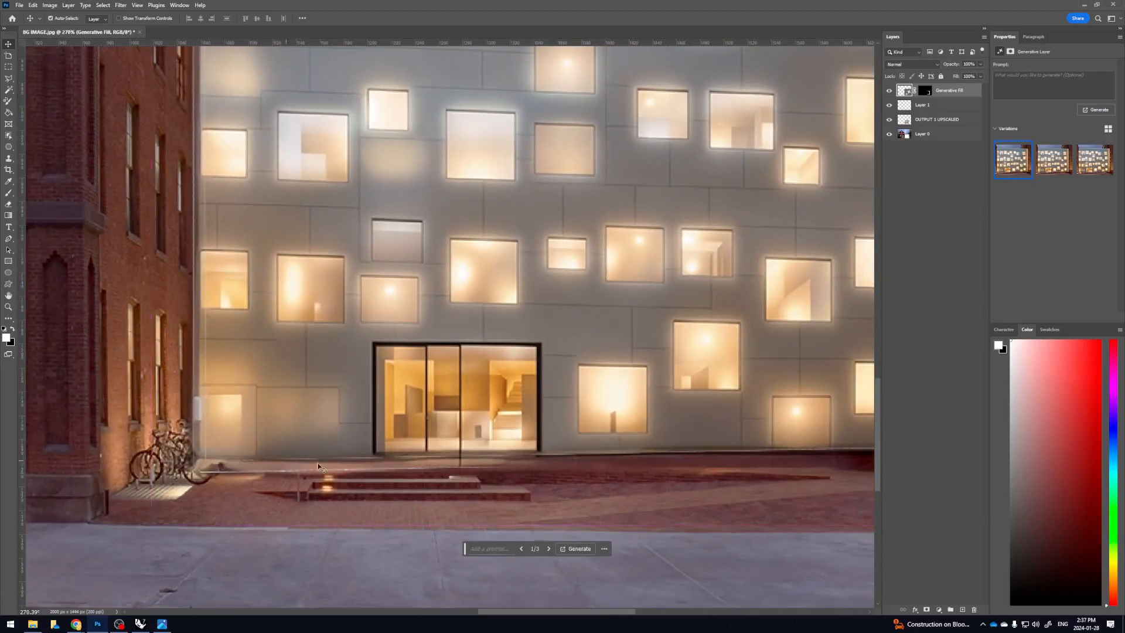
{"action": "left_click_drag", "start_coordinate": [563, 487], "coordinate": [315, 493]}
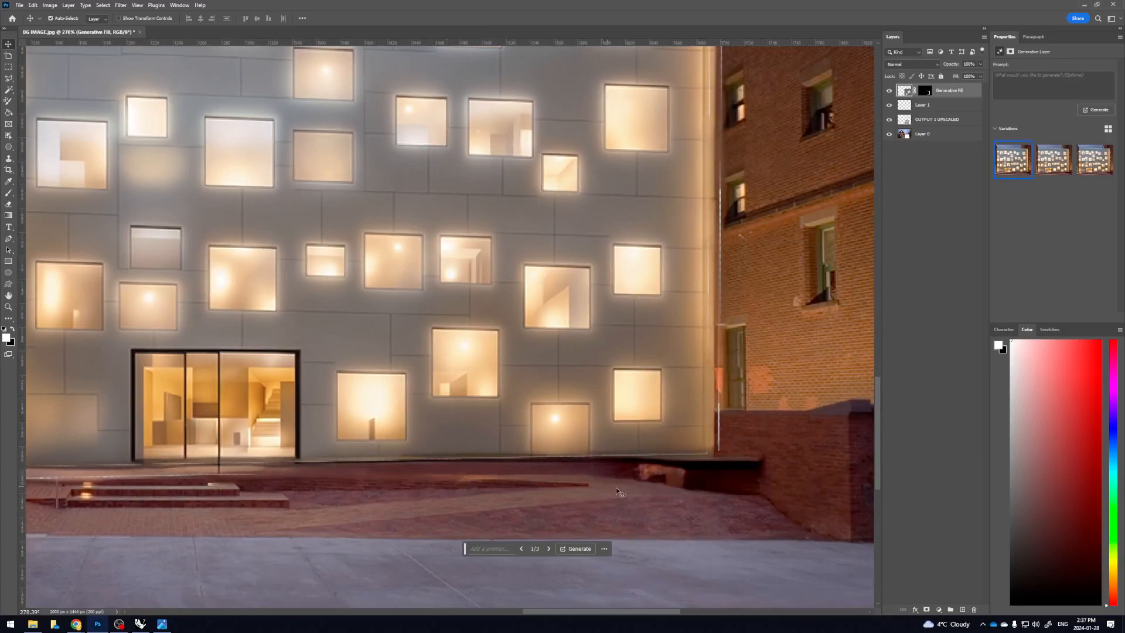
{"action": "left_click_drag", "start_coordinate": [608, 490], "coordinate": [296, 540]}
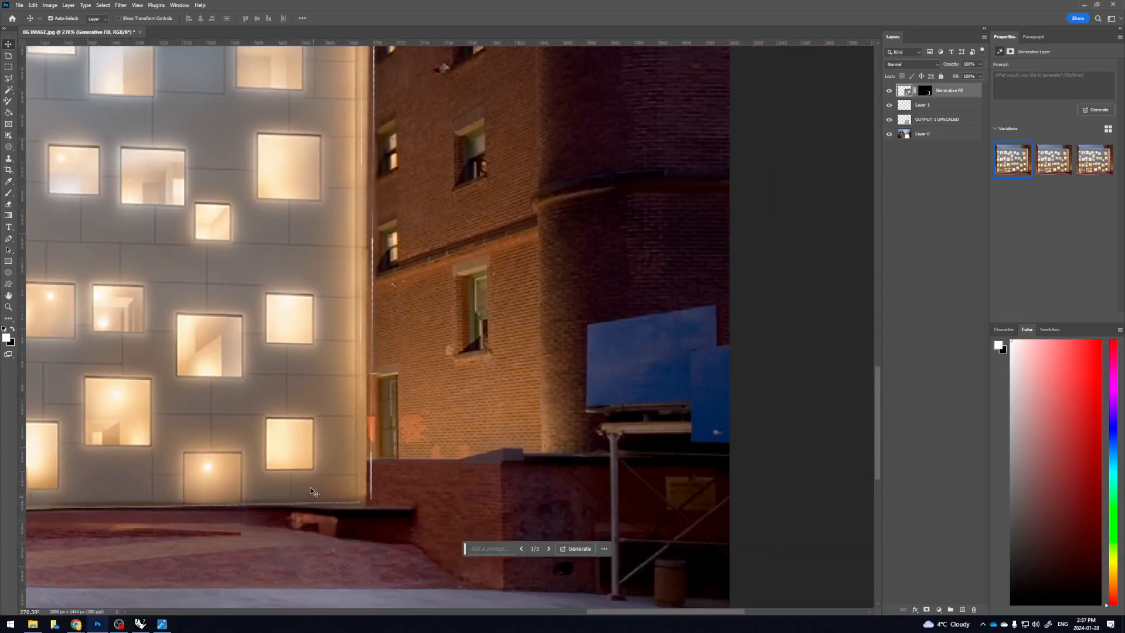
{"action": "left_click_drag", "start_coordinate": [432, 508], "coordinate": [408, 500]}
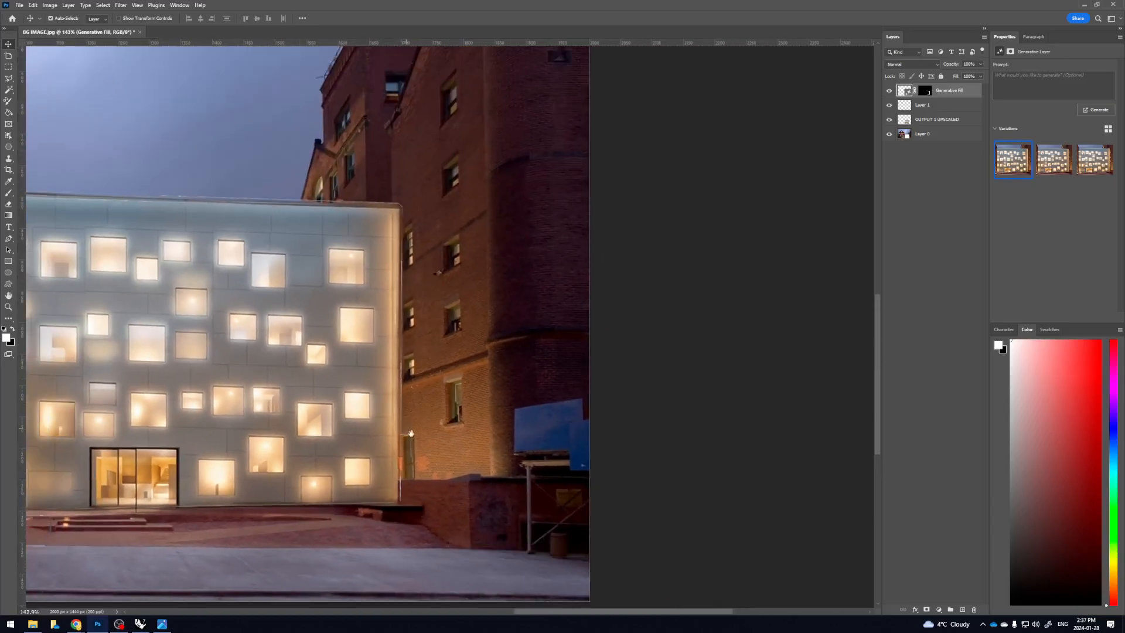
{"action": "left_click_drag", "start_coordinate": [408, 428], "coordinate": [431, 458]}
{"action": "left_click_drag", "start_coordinate": [410, 273], "coordinate": [453, 278]}
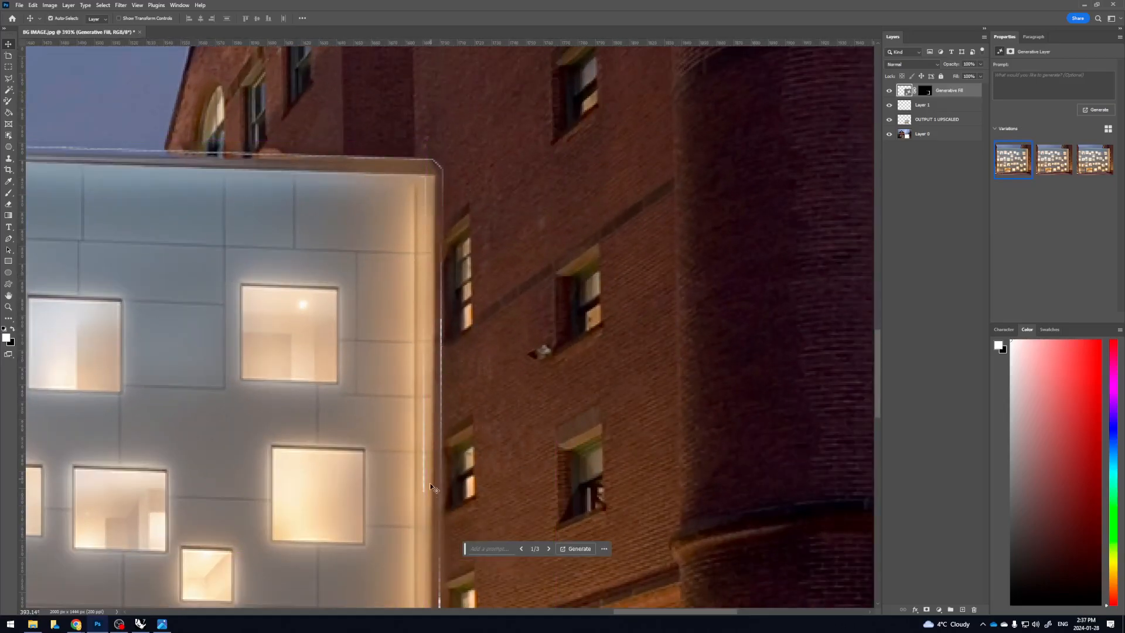
{"action": "left_click_drag", "start_coordinate": [436, 484], "coordinate": [417, 484]}
{"action": "left_click_drag", "start_coordinate": [332, 428], "coordinate": [750, 352]}
{"action": "left_click_drag", "start_coordinate": [530, 415], "coordinate": [470, 347]}
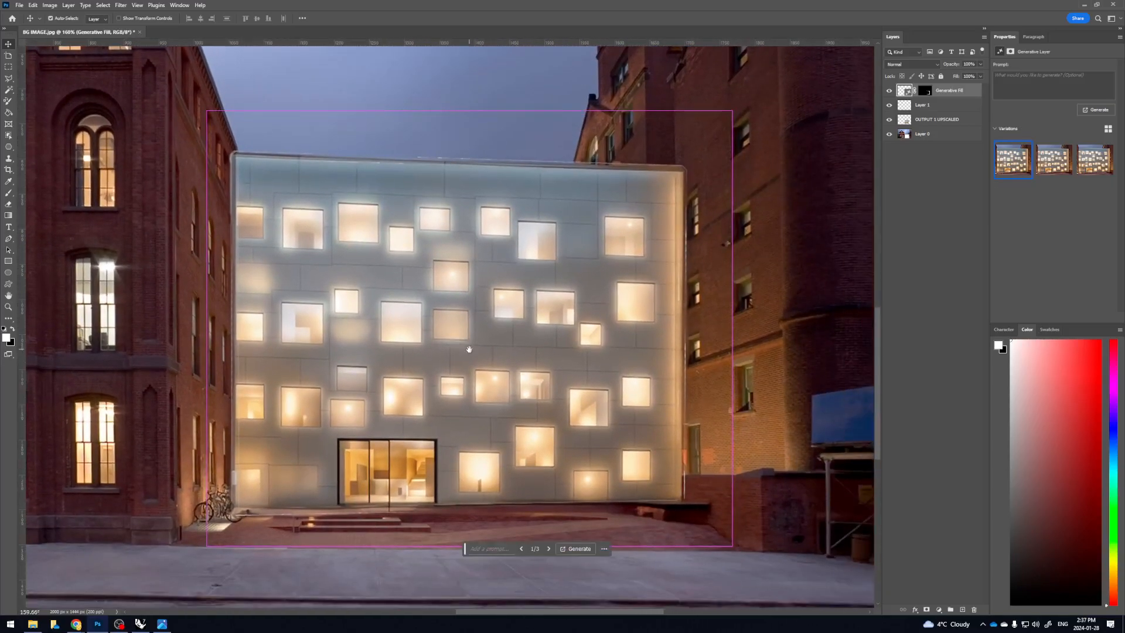
Step: Compare the Generative Fill variations by stepping through to the third one
{"action": "left_click", "coordinate": [549, 549]}
{"action": "left_click", "coordinate": [550, 549]}
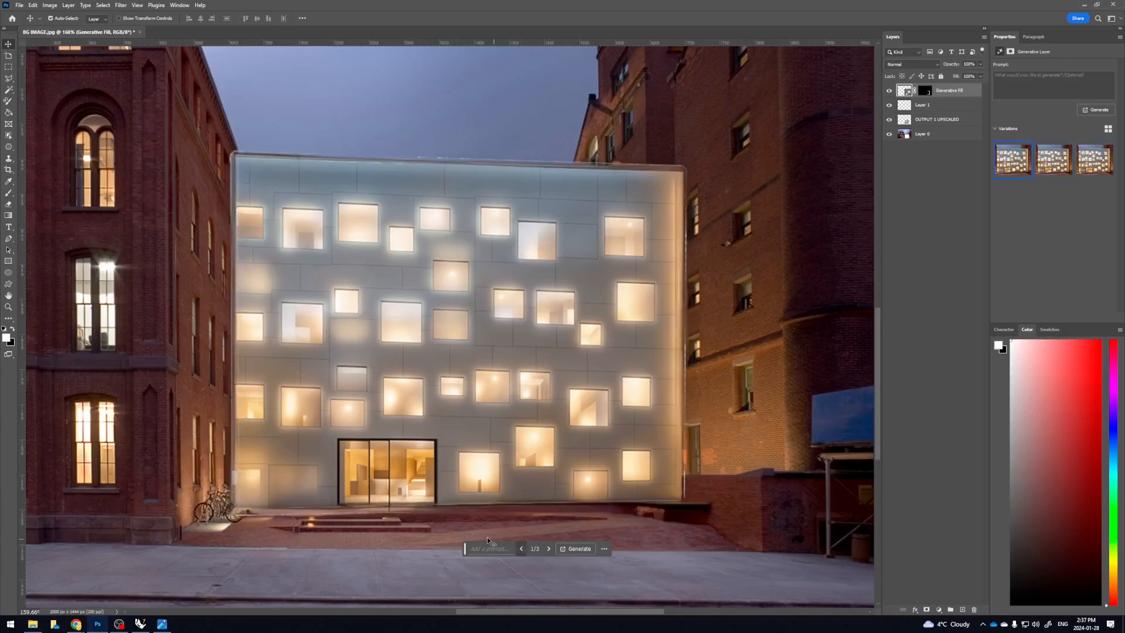
{"action": "left_click", "coordinate": [549, 549]}
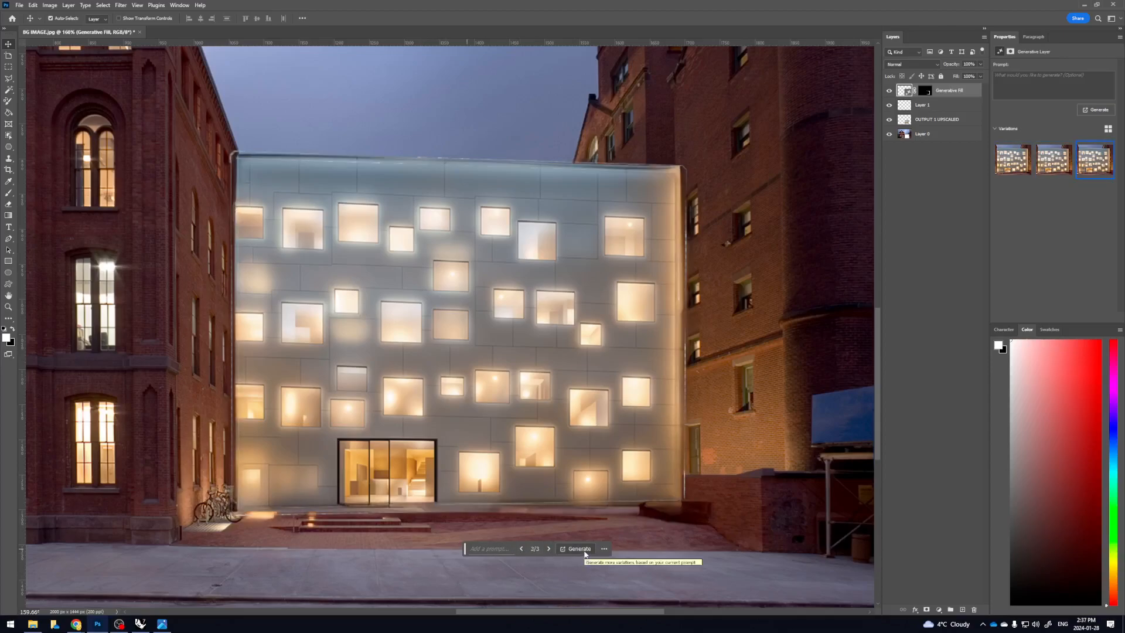
Step: Hide the Generative Fill layer and reselect the transparent gap around the facade on Layer 0 with the Magic Wand
{"action": "left_click", "coordinate": [889, 90]}
{"action": "left_click", "coordinate": [905, 105]}
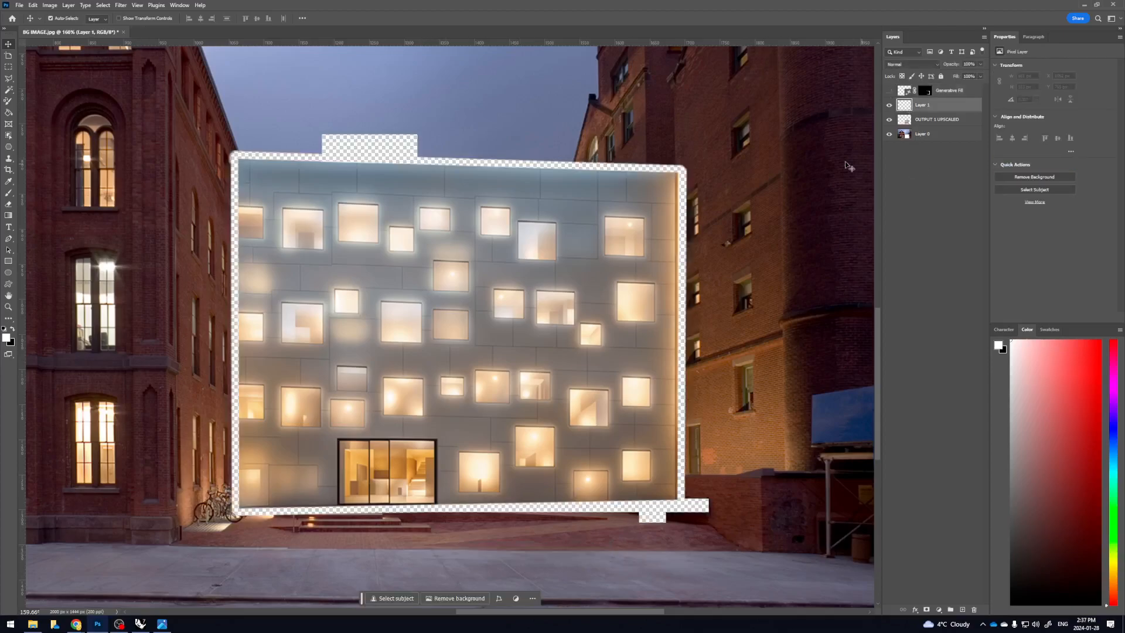
{"action": "left_click", "coordinate": [905, 134]}
{"action": "key", "text": "w"}
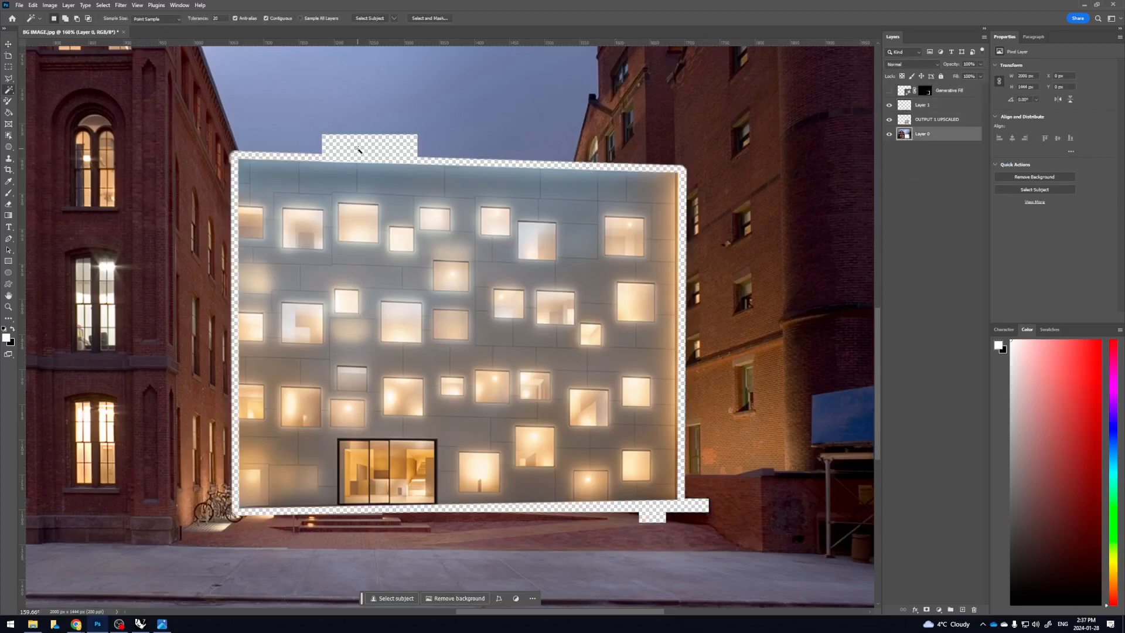
{"action": "left_click", "coordinate": [359, 150]}
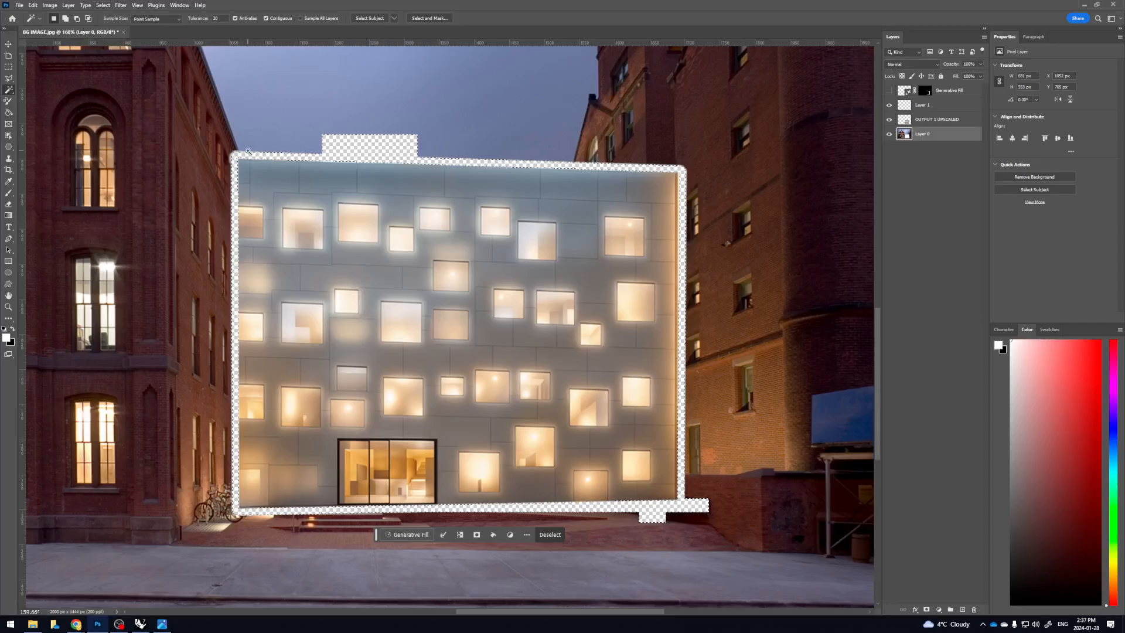
Step: Expand the gap selection by 5 pixels so it overlaps the ragged edge pixels, and check its outline around the facade
{"action": "scroll", "coordinate": [248, 151], "scroll_direction": "up", "scroll_amount": 10}
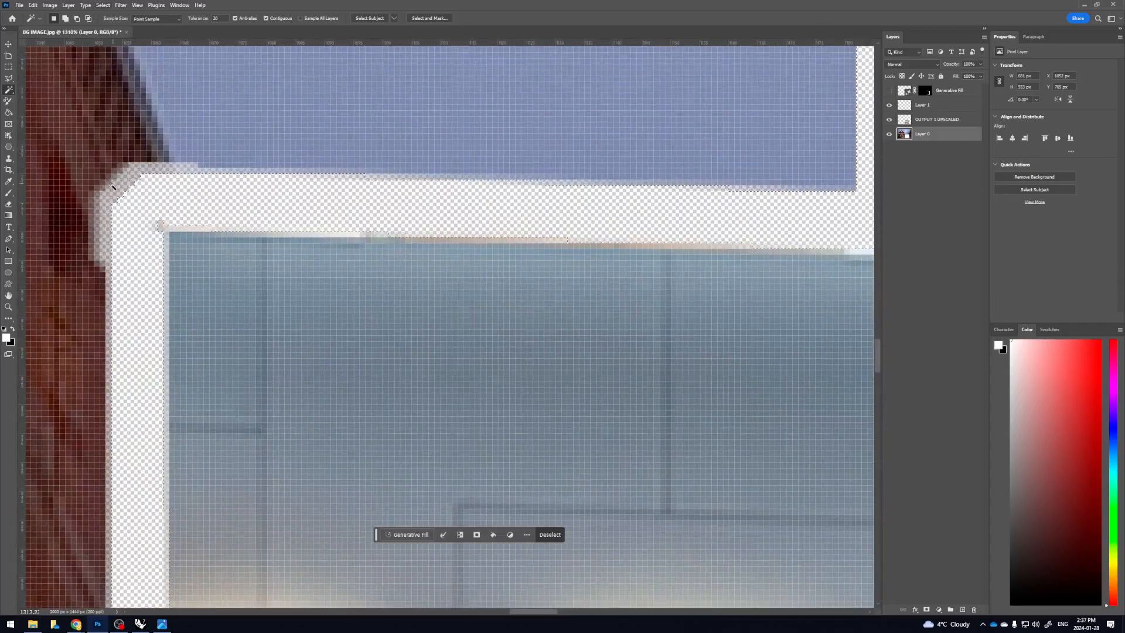
{"action": "scroll", "coordinate": [299, 199], "scroll_direction": "down", "scroll_amount": 5}
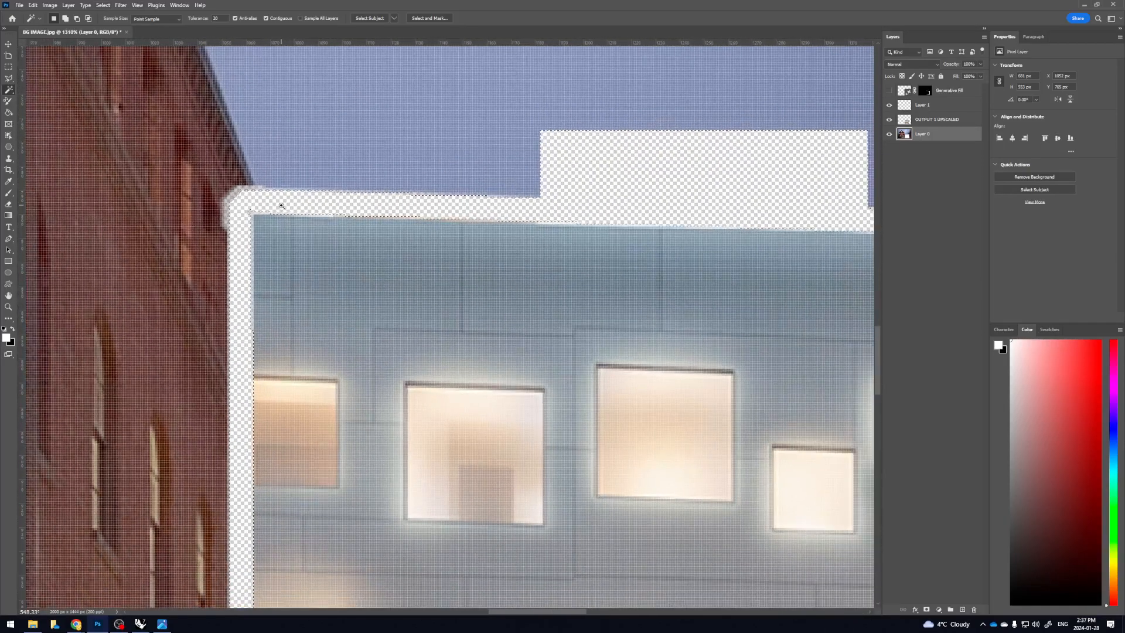
{"action": "left_click", "coordinate": [103, 5]}
{"action": "mouse_move", "coordinate": [170, 137]}
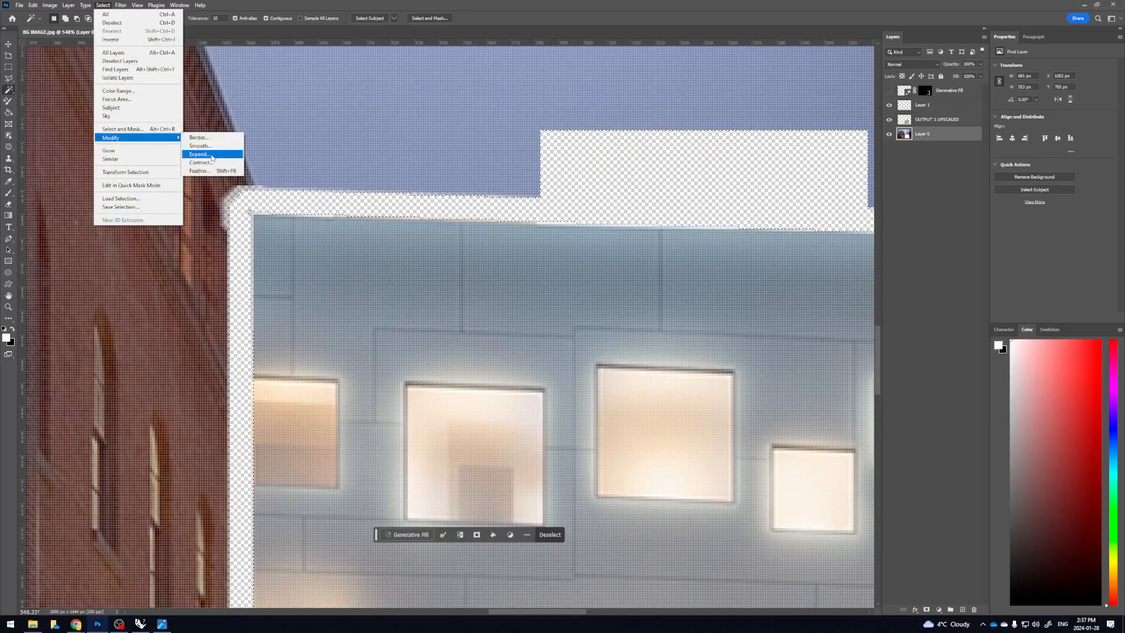
{"action": "left_click", "coordinate": [199, 154]}
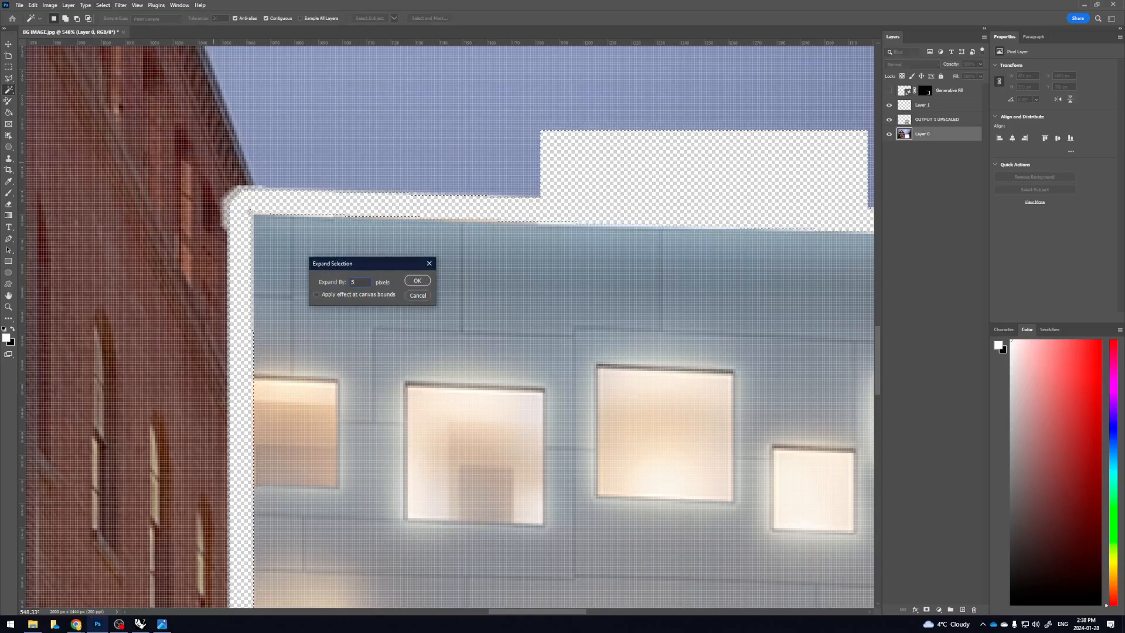
{"action": "left_click", "coordinate": [417, 281]}
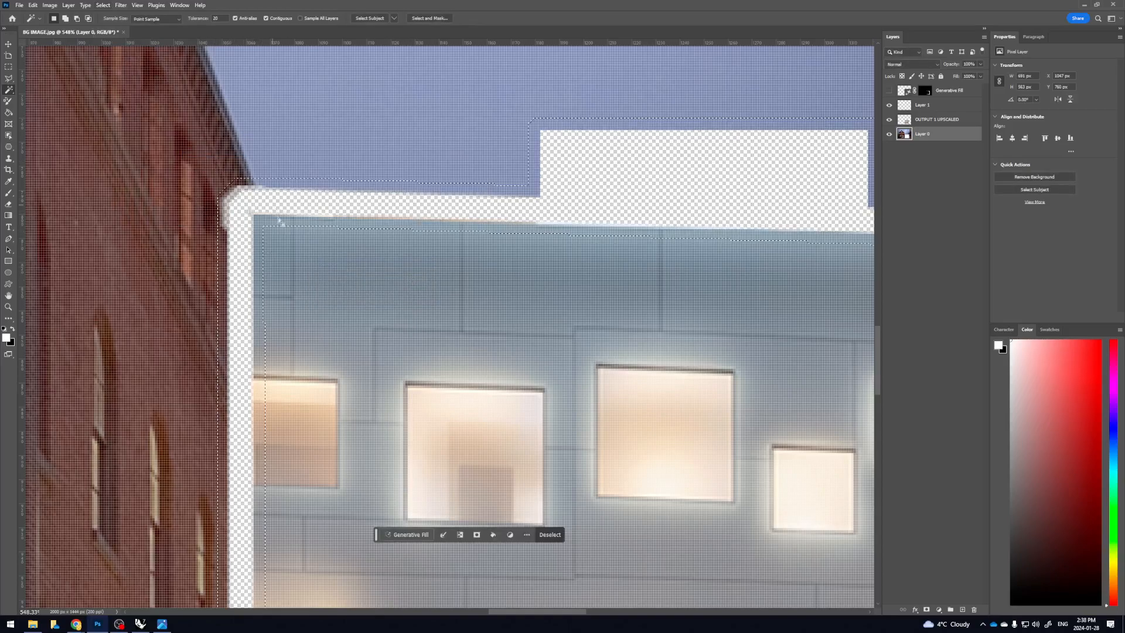
{"action": "scroll", "coordinate": [332, 288], "scroll_direction": "down", "scroll_amount": 3}
{"action": "scroll", "coordinate": [328, 299], "scroll_direction": "up", "scroll_amount": 3}
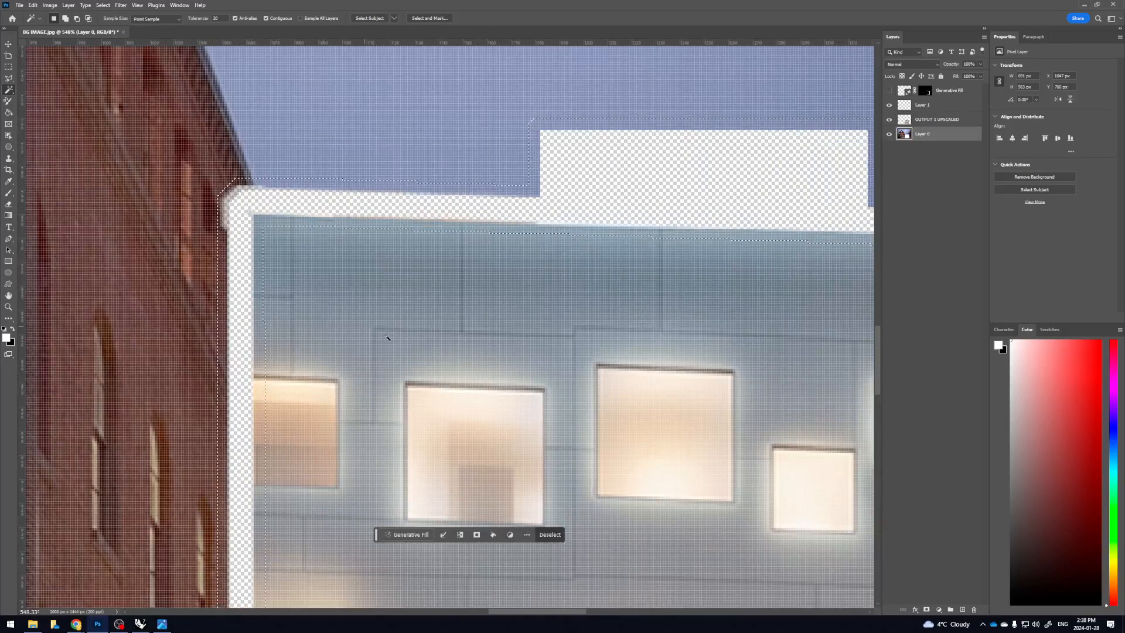
{"action": "scroll", "coordinate": [368, 328], "scroll_direction": "down", "scroll_amount": 8}
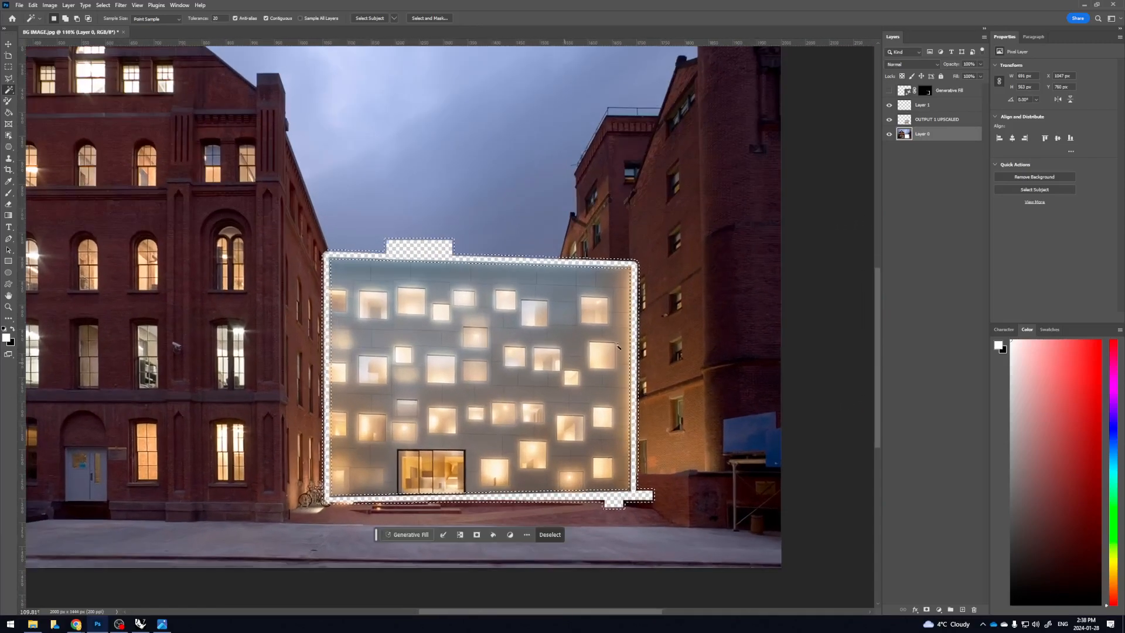
Step: Run Generative Fill without a prompt on the expanded selection, working from Layer 1
{"action": "left_click", "coordinate": [923, 105]}
{"action": "left_click", "coordinate": [404, 544]}
{"action": "left_click", "coordinate": [554, 520]}
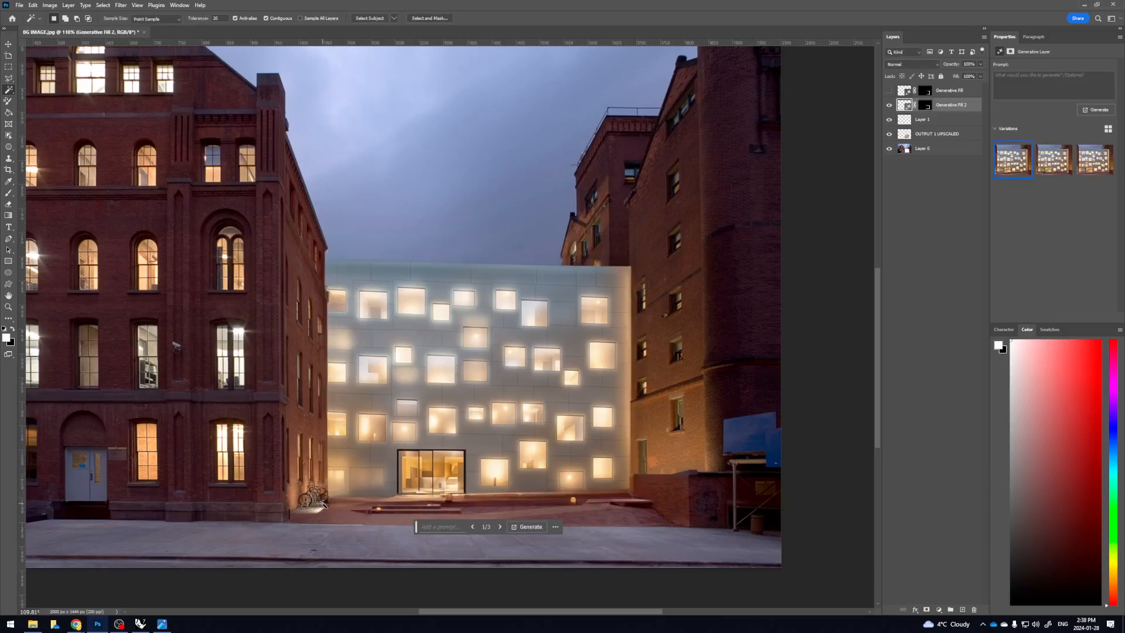
Step: Marquee-select the bicycles at the foot of the brick wall and try a Generative Fill with the prompt "bicycles parked"
{"action": "left_click", "coordinate": [9, 44]}
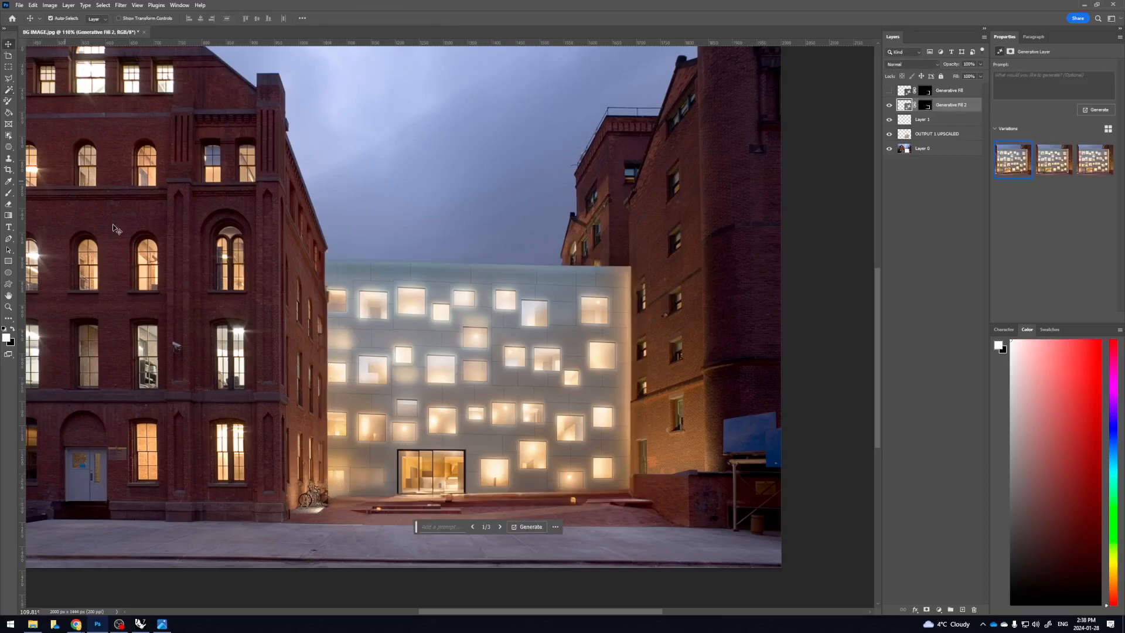
{"action": "scroll", "coordinate": [343, 503], "scroll_direction": "up", "scroll_amount": 2}
{"action": "scroll", "coordinate": [345, 504], "scroll_direction": "up", "scroll_amount": 4}
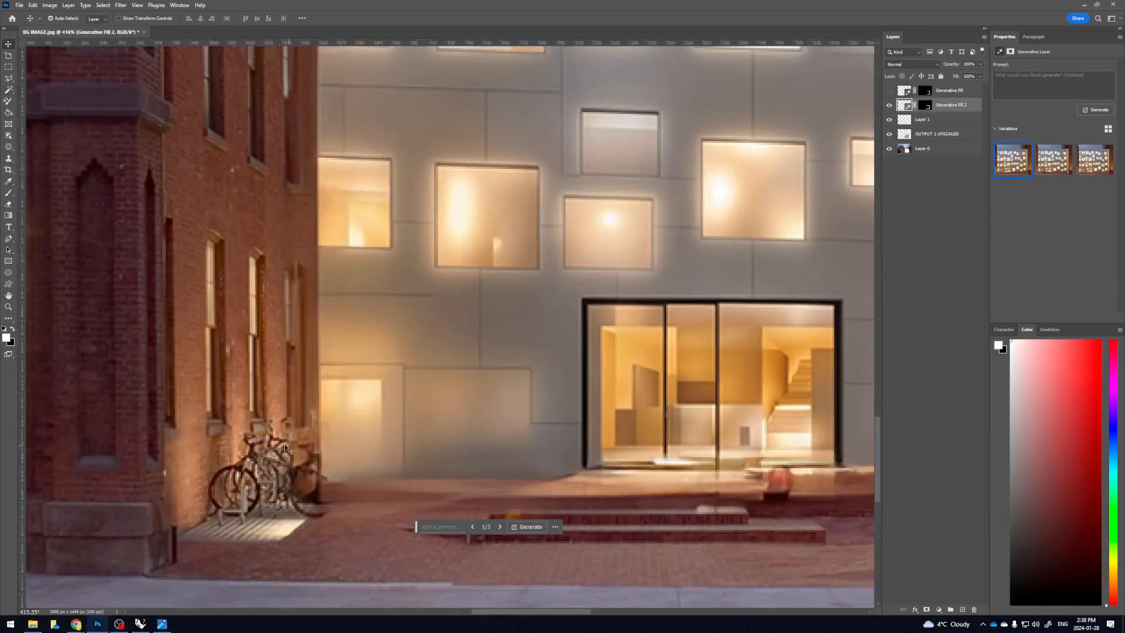
{"action": "left_click", "coordinate": [8, 67]}
{"action": "left_click_drag", "start_coordinate": [192, 376], "coordinate": [398, 538]}
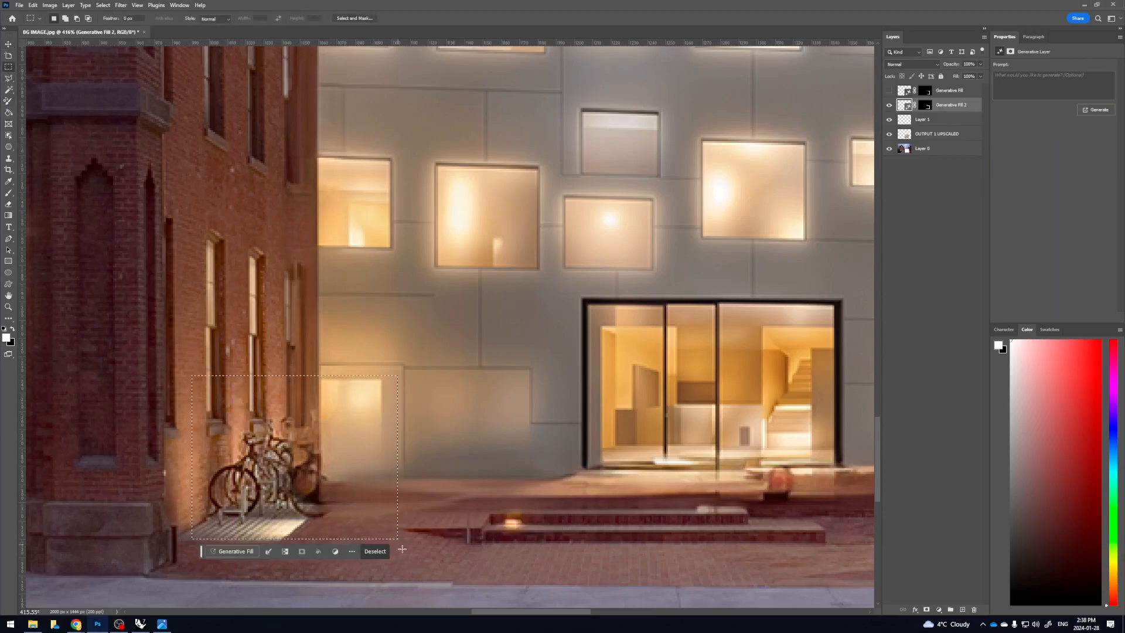
{"action": "left_click", "coordinate": [233, 550]}
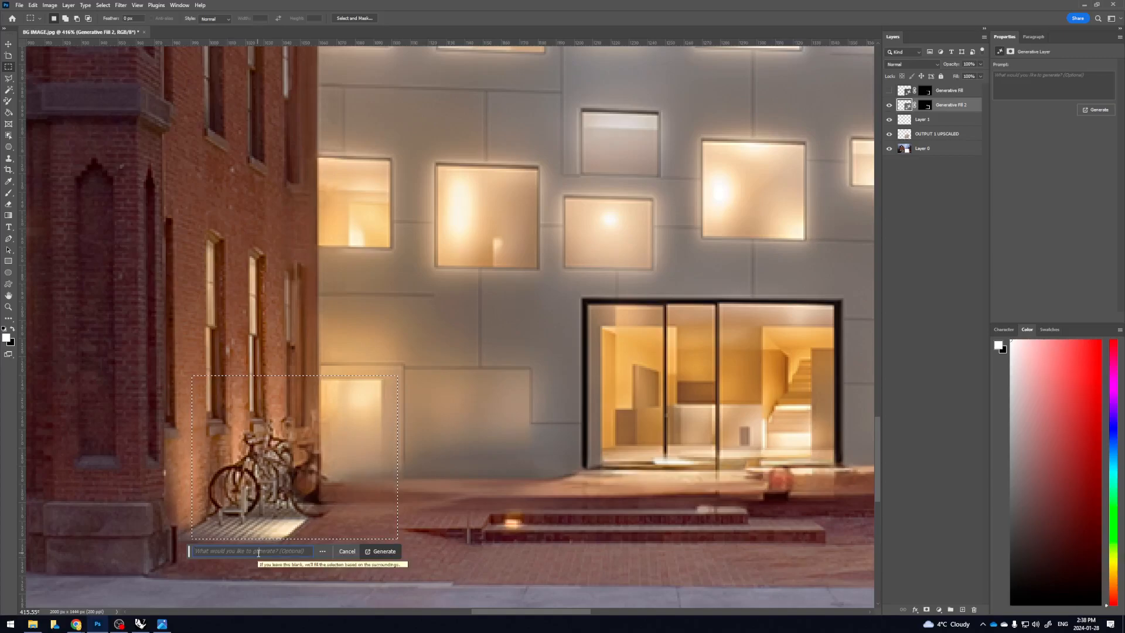
{"action": "type", "text": "bicycles parked"}
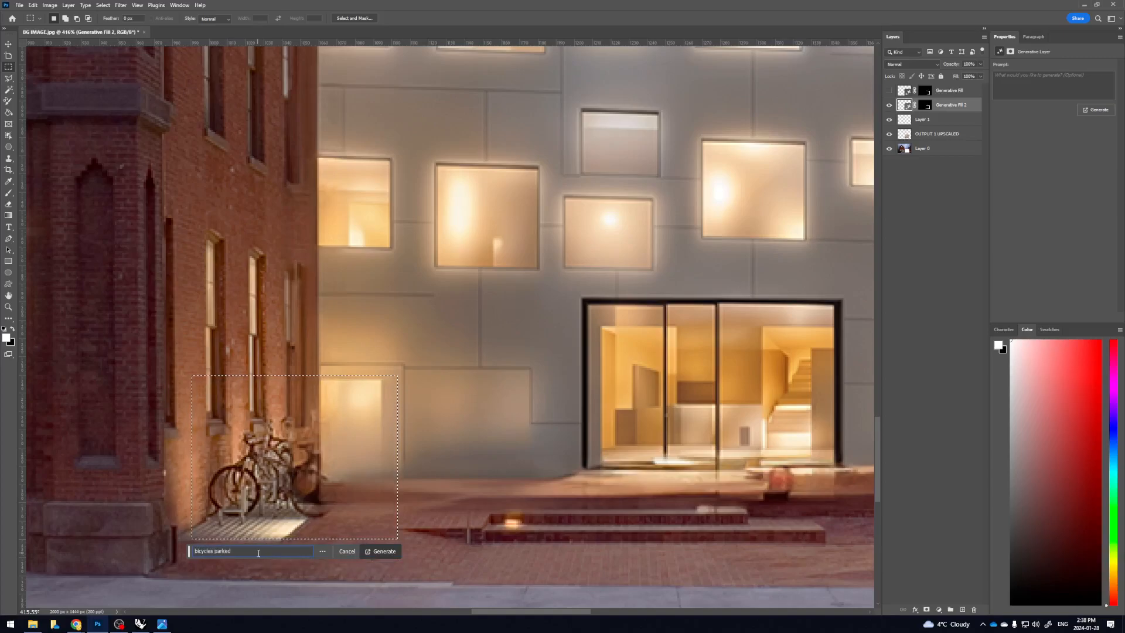
{"action": "left_click", "coordinate": [382, 552]}
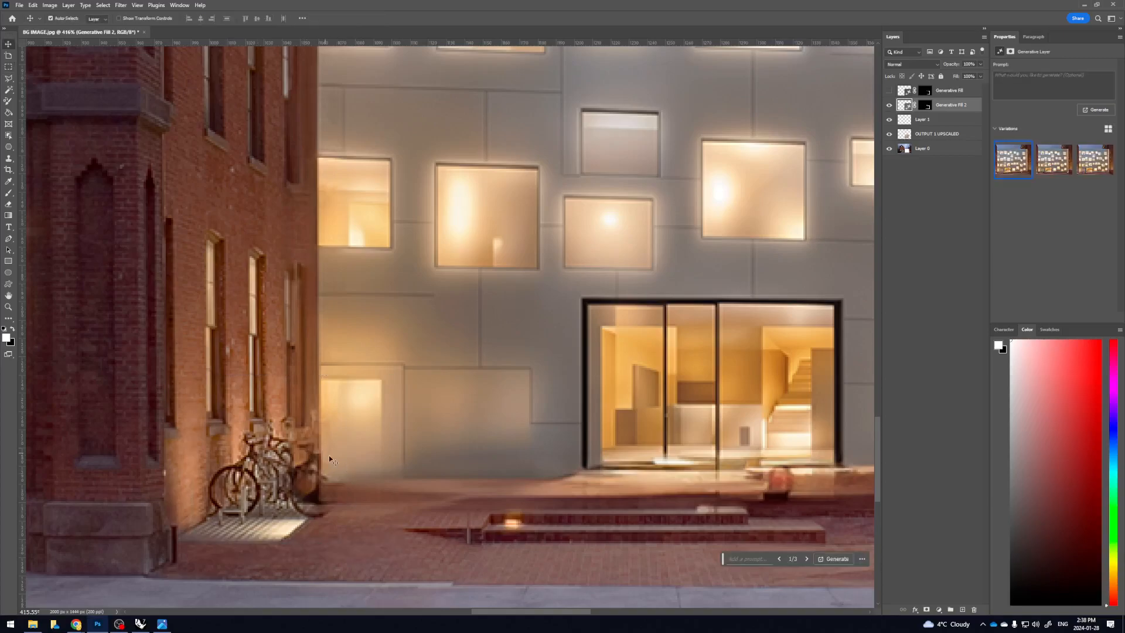
Step: Inspect the generated ground and edge blending along the facade's base, from the bicycles across to the neighbouring brick building
{"action": "scroll", "coordinate": [325, 456], "scroll_direction": "down", "scroll_amount": 2}
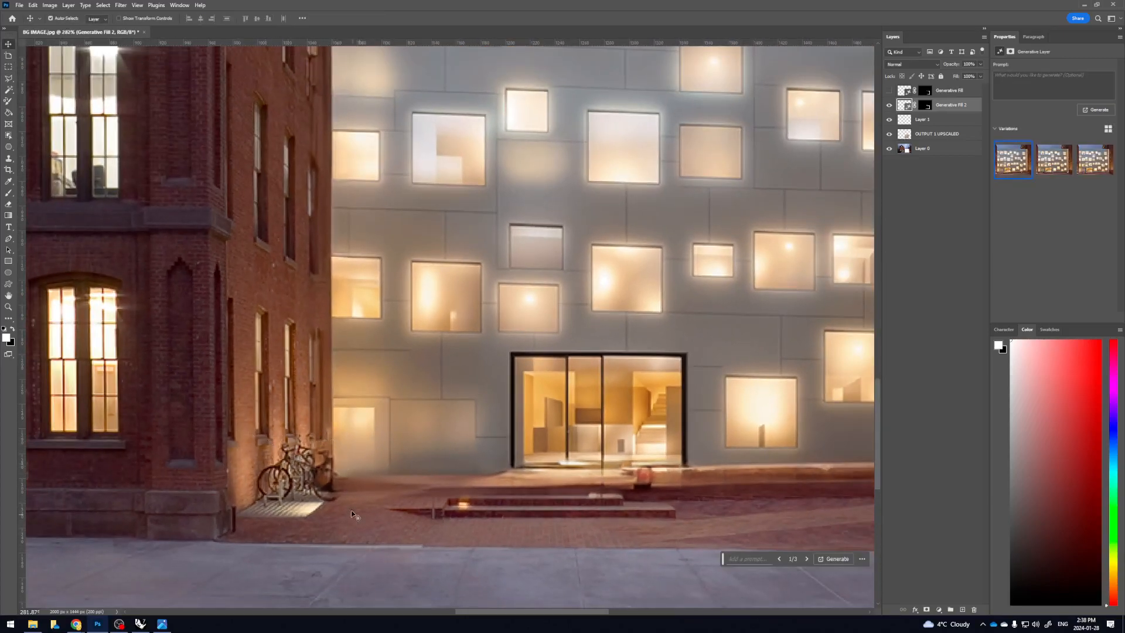
{"action": "scroll", "coordinate": [360, 470], "scroll_direction": "right", "scroll_amount": 3}
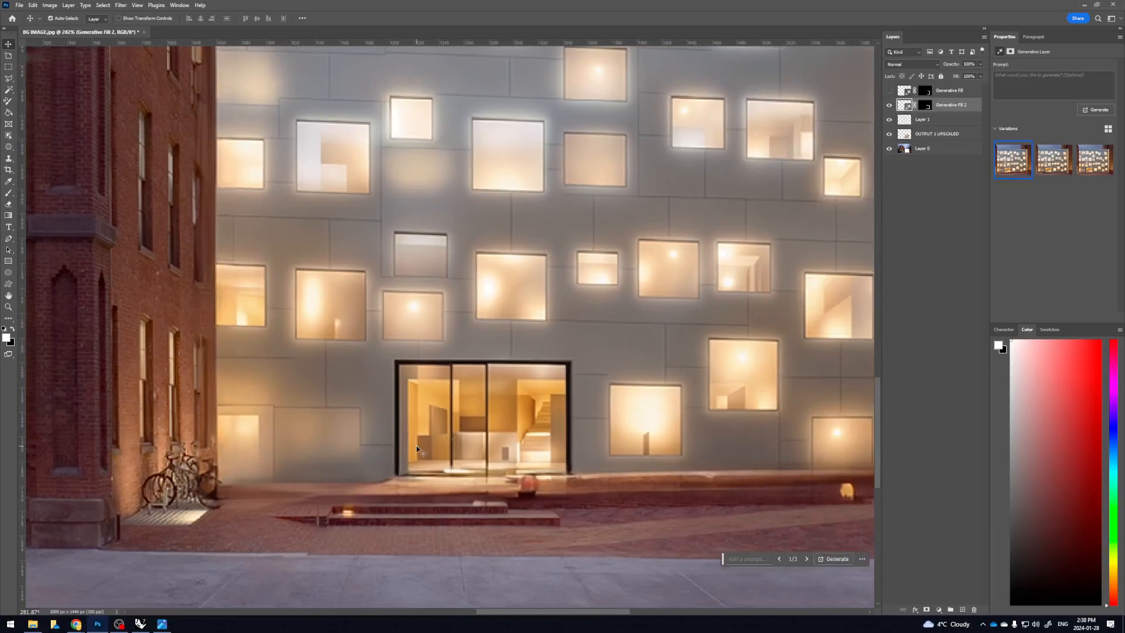
{"action": "scroll", "coordinate": [476, 447], "scroll_direction": "down", "scroll_amount": 1}
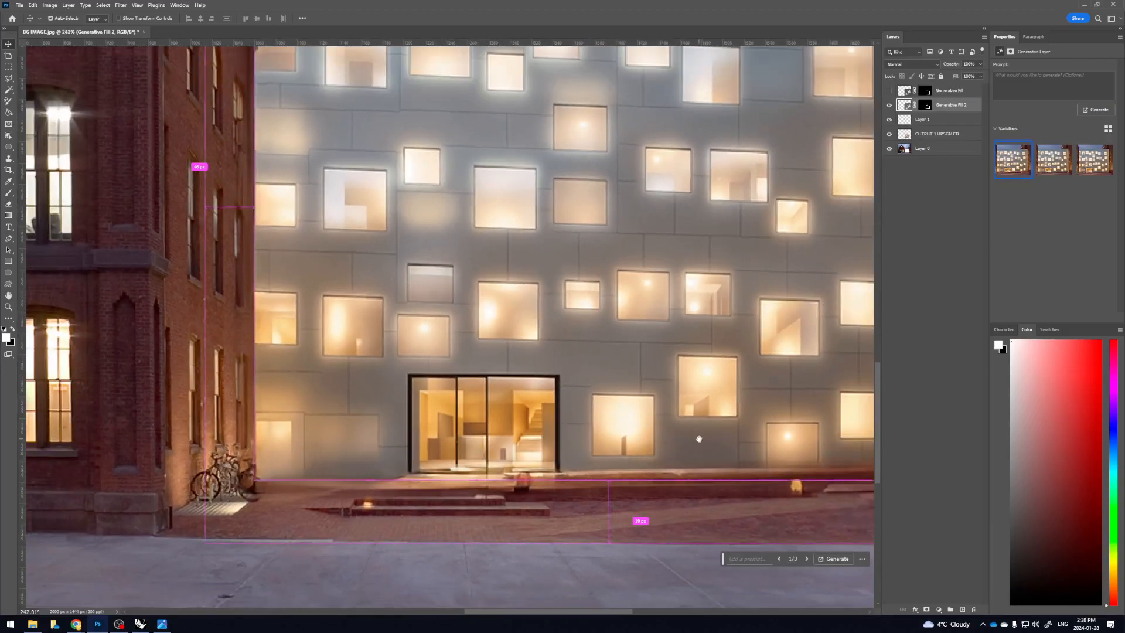
{"action": "scroll", "coordinate": [699, 439], "scroll_direction": "right", "scroll_amount": 6}
{"action": "scroll", "coordinate": [451, 480], "scroll_direction": "up", "scroll_amount": 2}
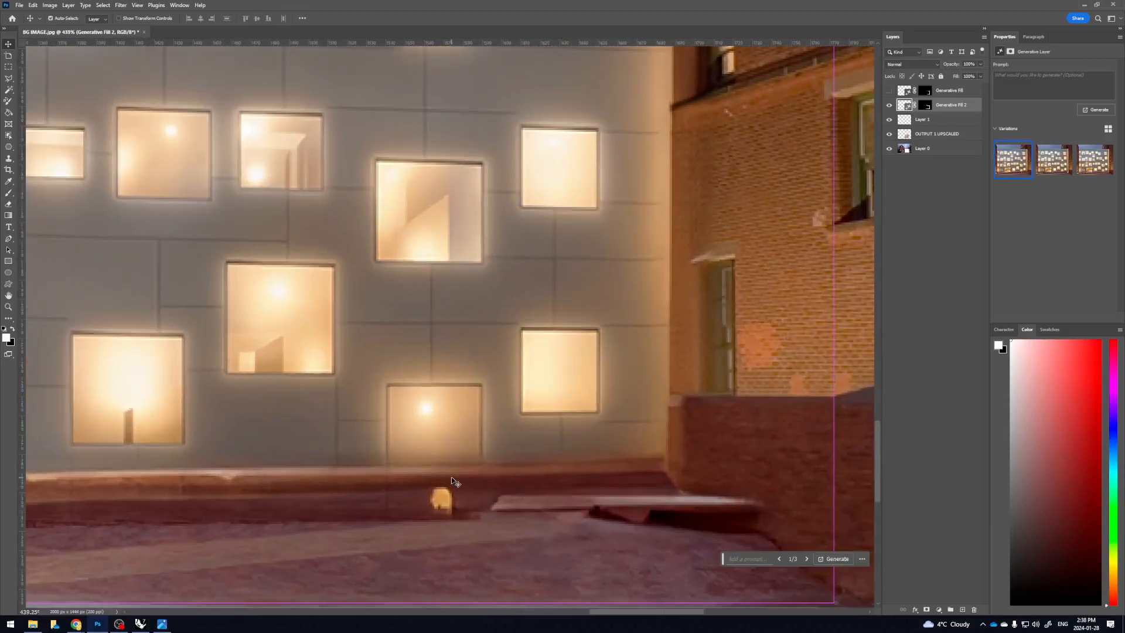
{"action": "scroll", "coordinate": [583, 525], "scroll_direction": "down", "scroll_amount": 5}
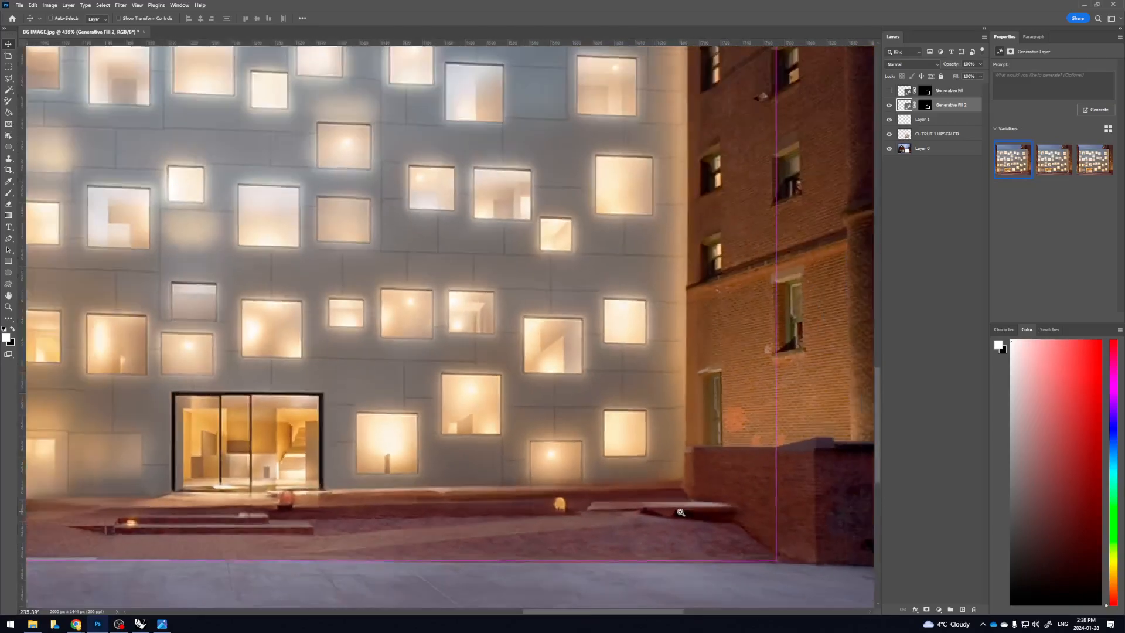
{"action": "scroll", "coordinate": [678, 510], "scroll_direction": "up", "scroll_amount": 2}
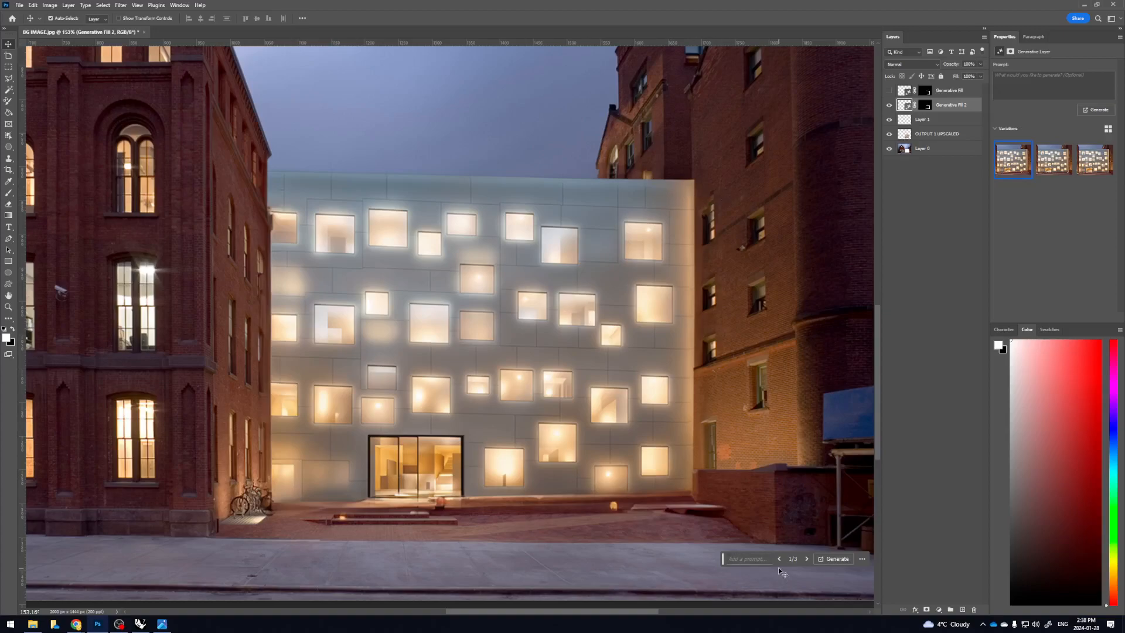
Step: Compare the three variations of the Generative Fill 2 layer and return to the first one
{"action": "left_click", "coordinate": [808, 559]}
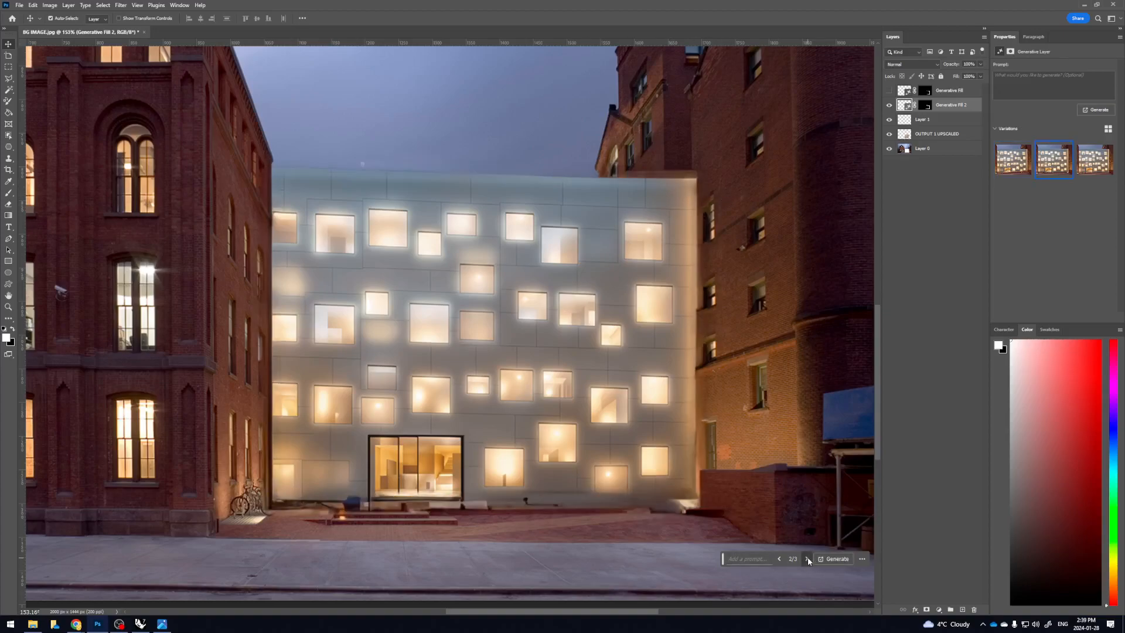
{"action": "left_click", "coordinate": [807, 558]}
{"action": "left_click", "coordinate": [777, 559]}
{"action": "left_click", "coordinate": [777, 560]}
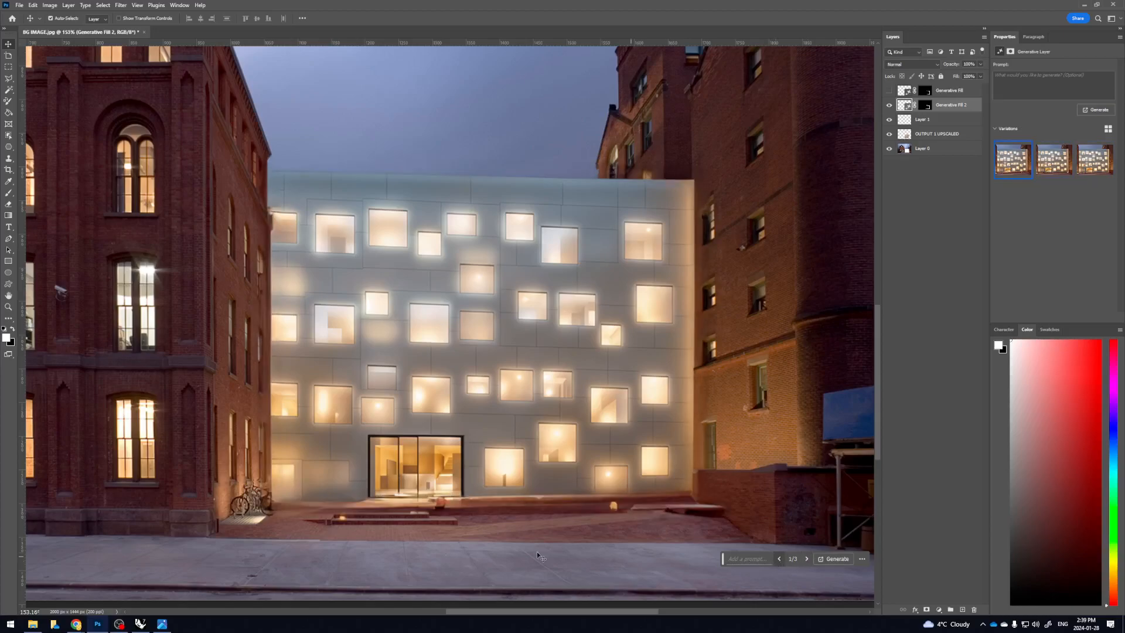
Step: Deselect the Generative Fill 2 layer and review the whole composite with the facade between the brick buildings
{"action": "scroll", "coordinate": [657, 501], "scroll_direction": "down", "scroll_amount": 10}
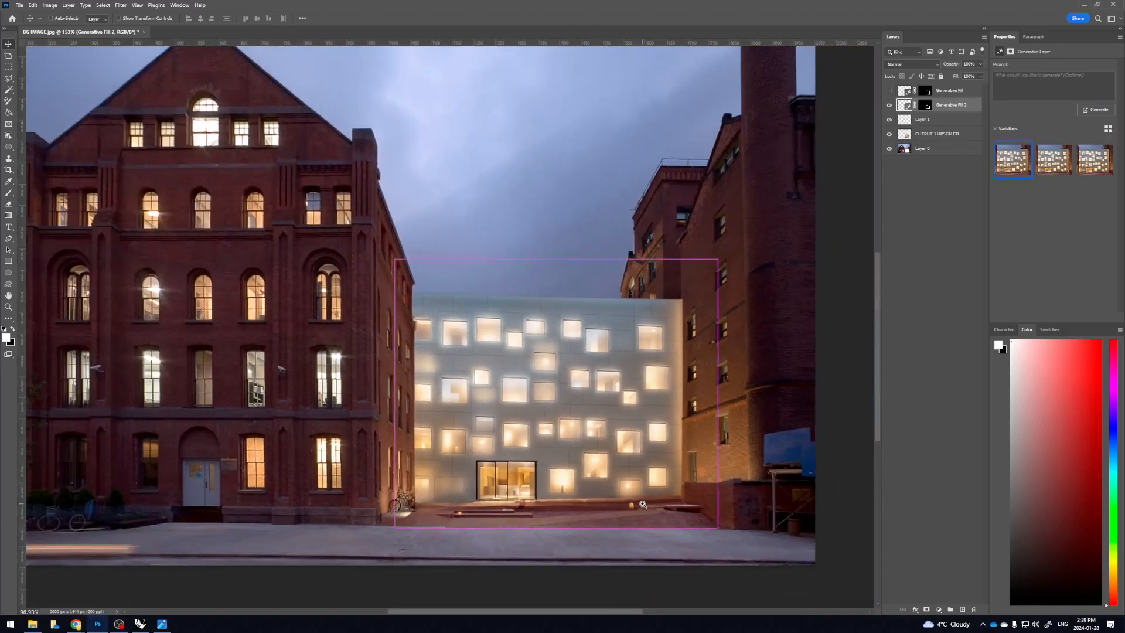
{"action": "left_click", "coordinate": [829, 482]}
{"action": "left_click_drag", "start_coordinate": [806, 491], "coordinate": [773, 491]}
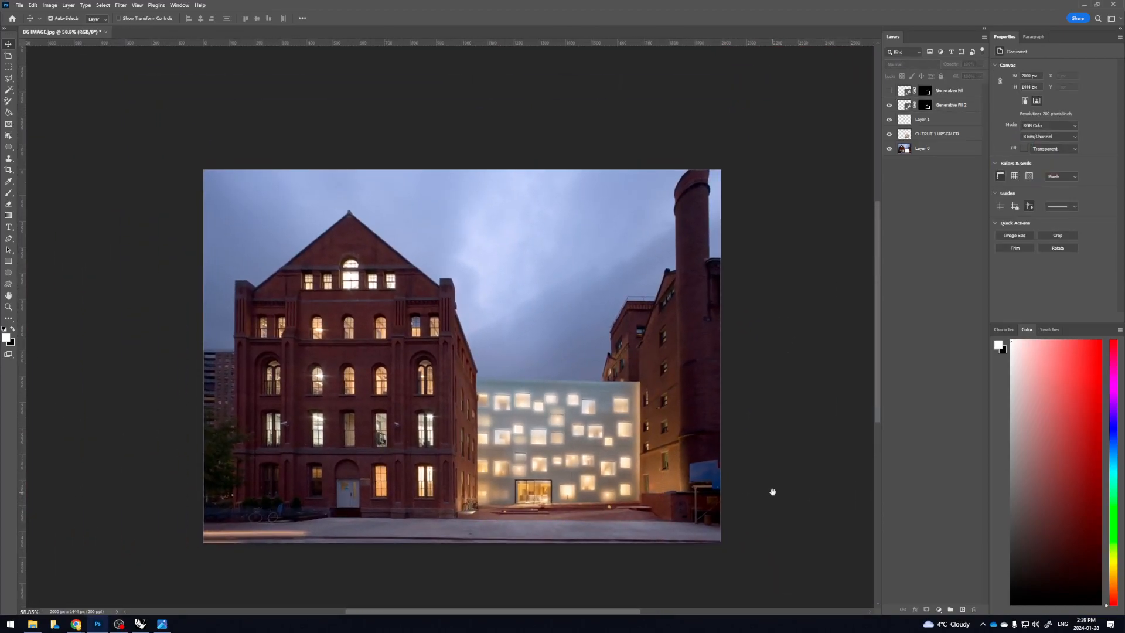
{"action": "scroll", "coordinate": [774, 494], "scroll_direction": "up", "scroll_amount": 5}
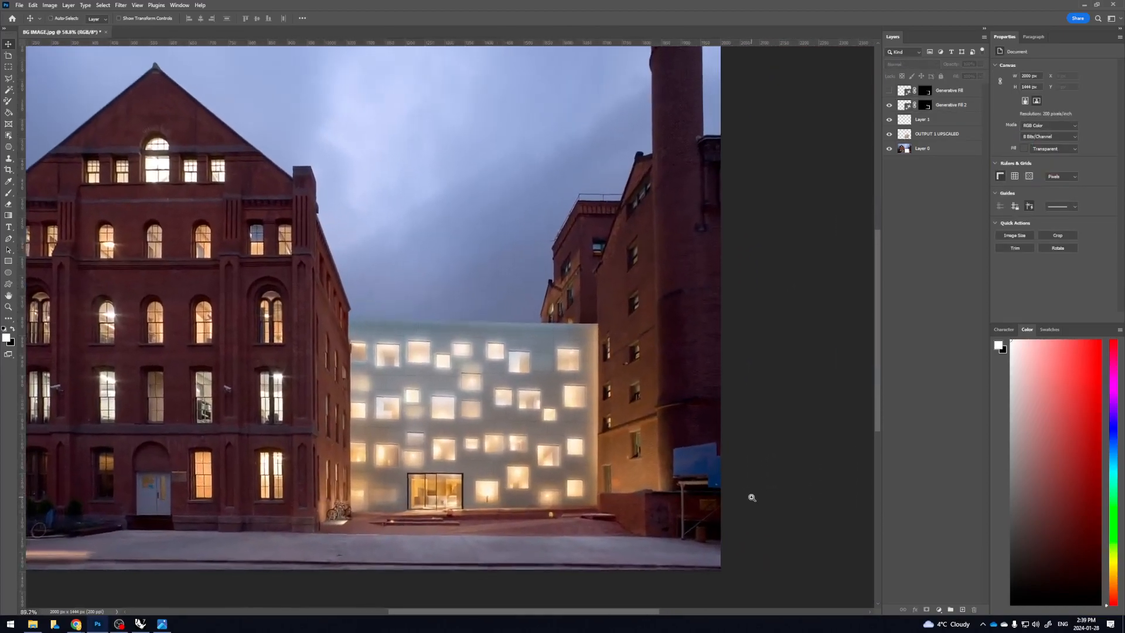
{"action": "scroll", "coordinate": [756, 500], "scroll_direction": "down", "scroll_amount": 3}
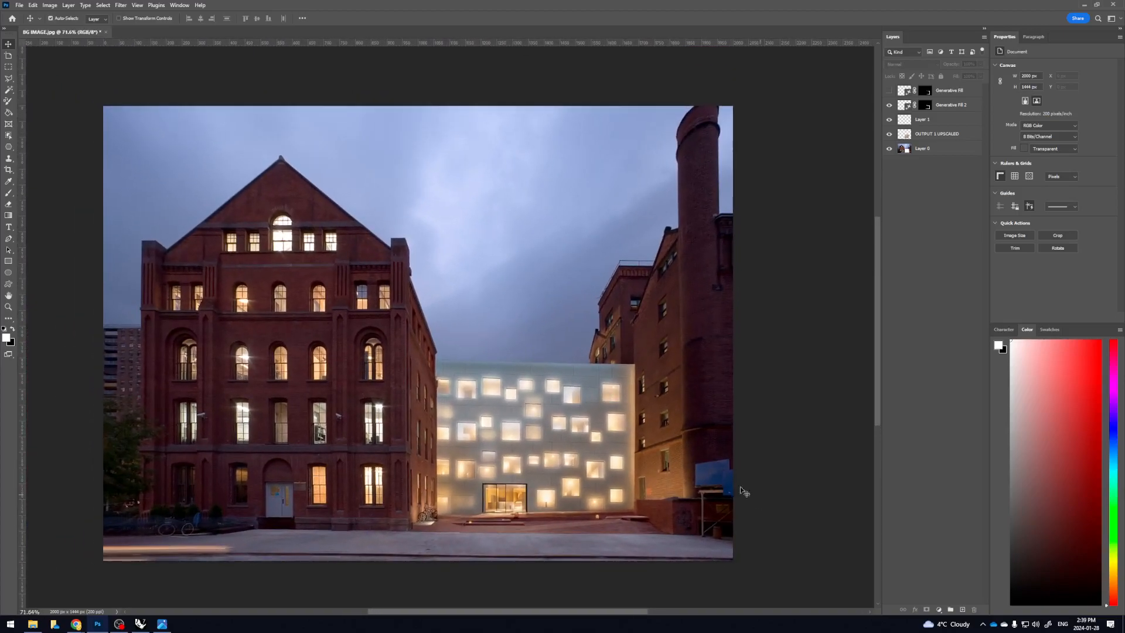